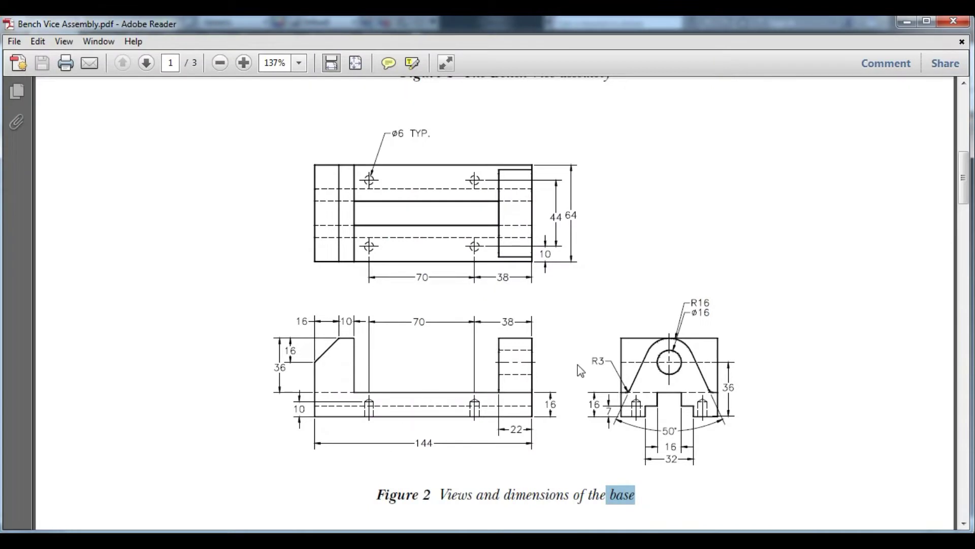
Step: Examine the bench vice assembly illustration and the dimensioned views of the base in the PDF
scroll(709, 330, up, 5)
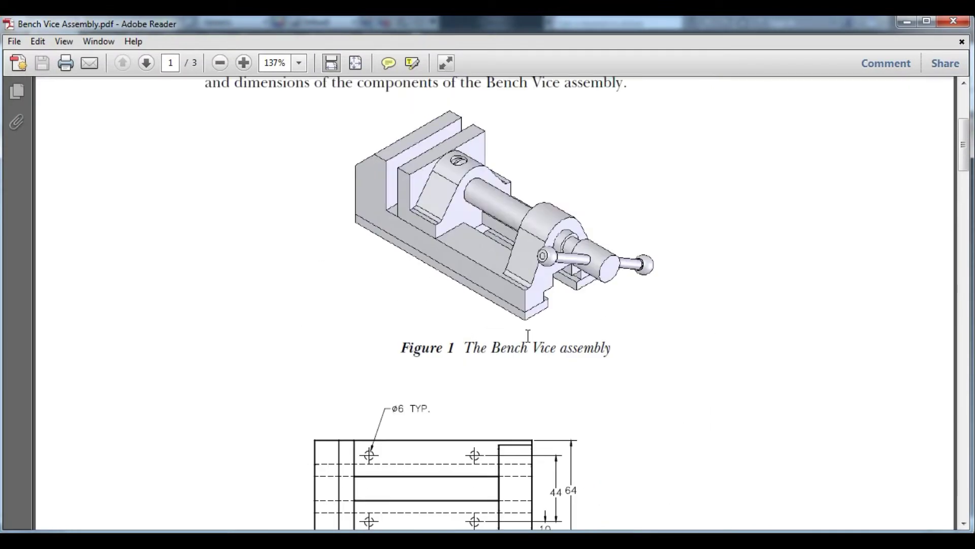
scroll(527, 335, down, 5)
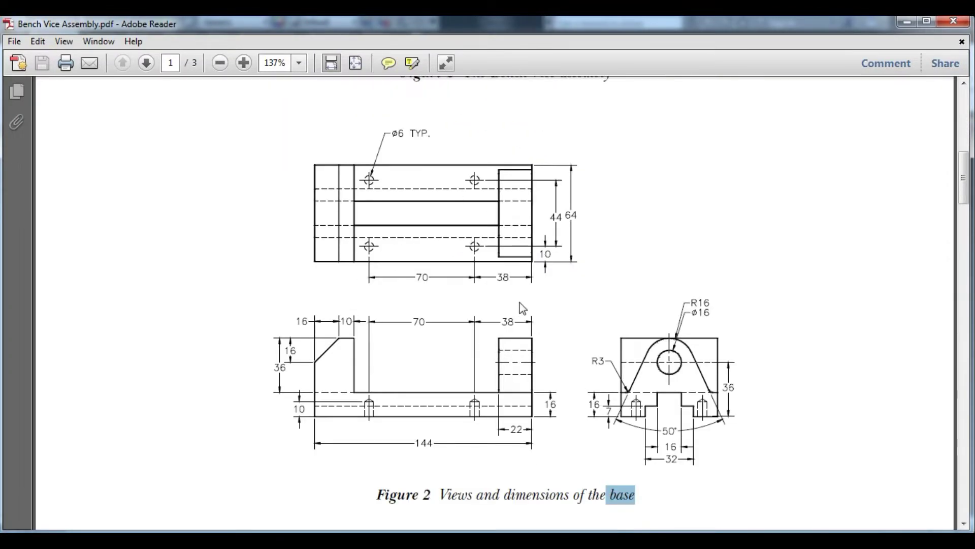
scroll(655, 414, up, 5)
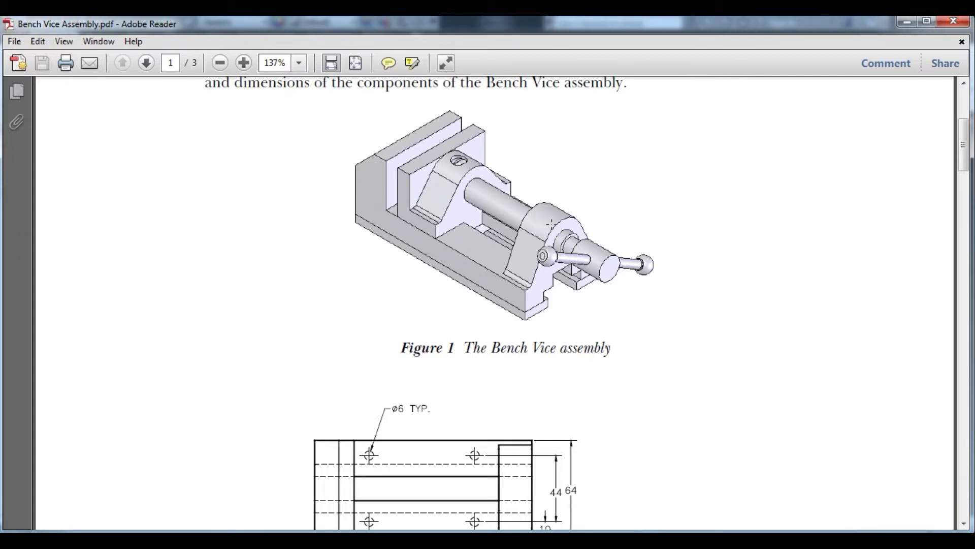
scroll(534, 264, down, 4)
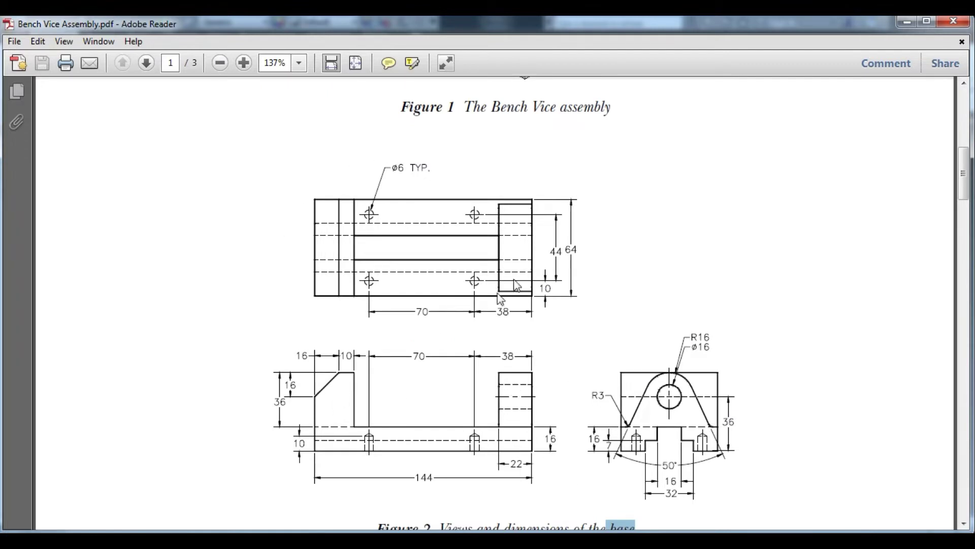
click(659, 427)
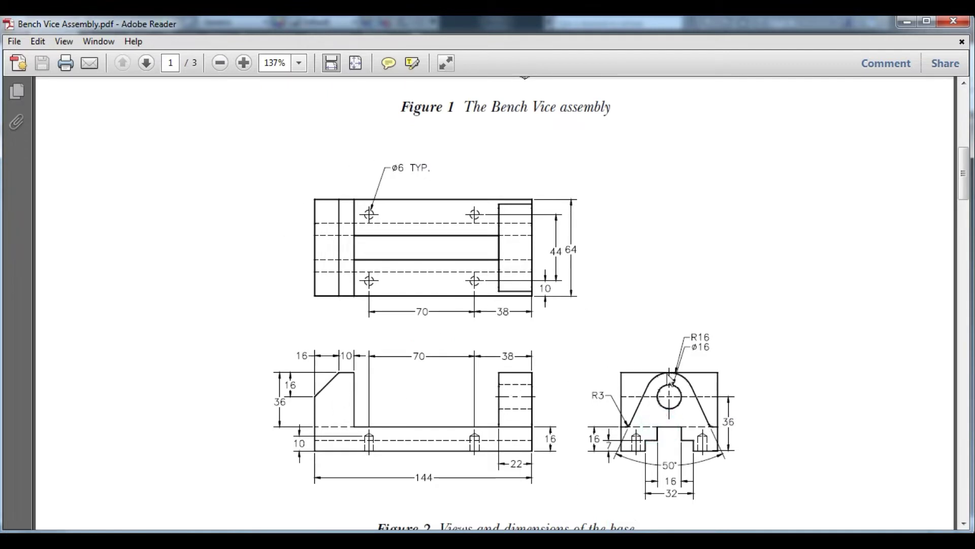
scroll(670, 380, down, 1)
scroll(625, 360, up, 8)
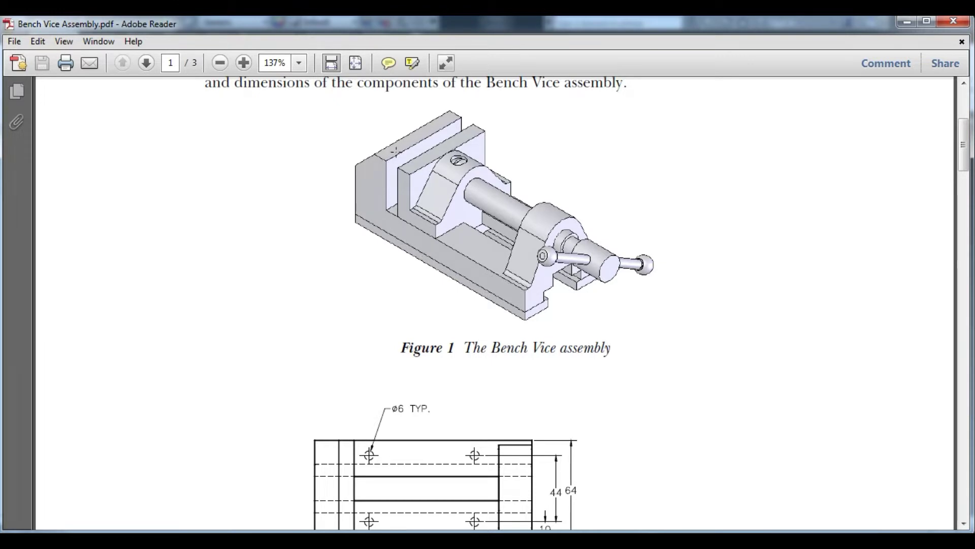
scroll(569, 370, down, 3)
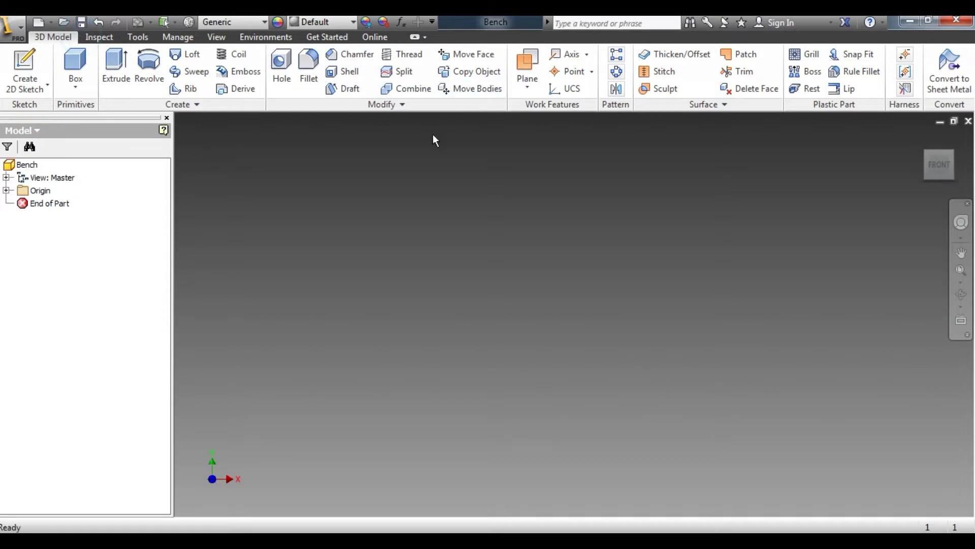
Step: In Inventor, set the Bench part's length unit to millimeter in the document settings and apply the change
click(140, 37)
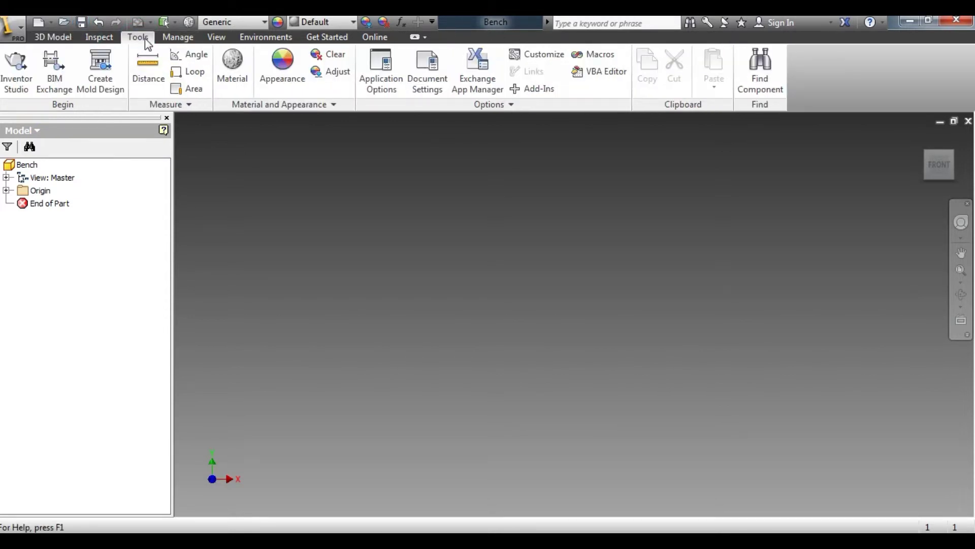
click(428, 71)
click(361, 94)
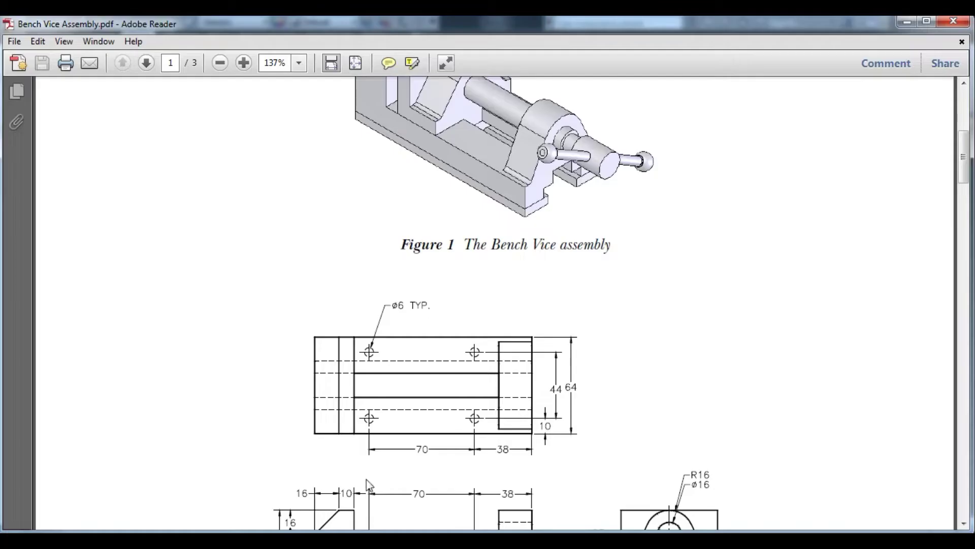
scroll(513, 319, up, 6)
scroll(576, 225, down, 3)
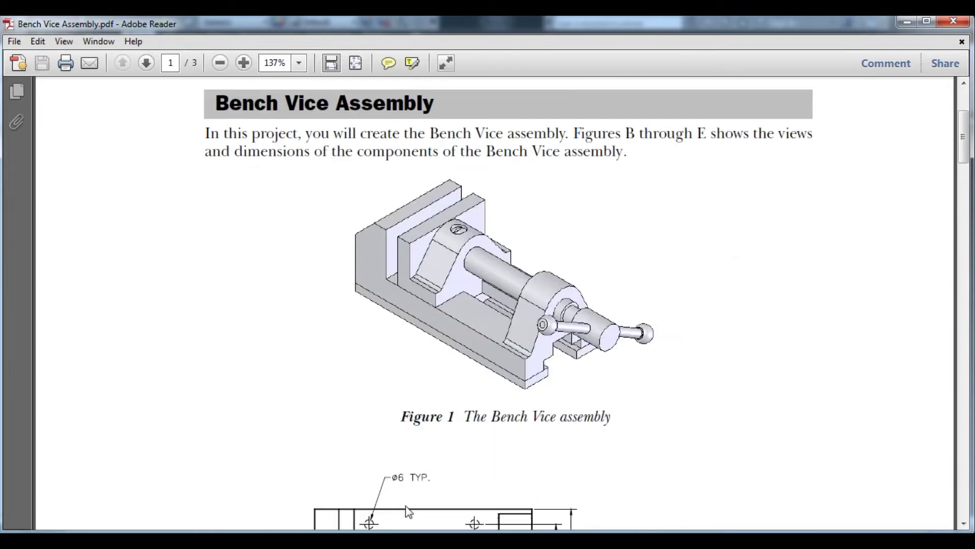
mouse_move(370, 538)
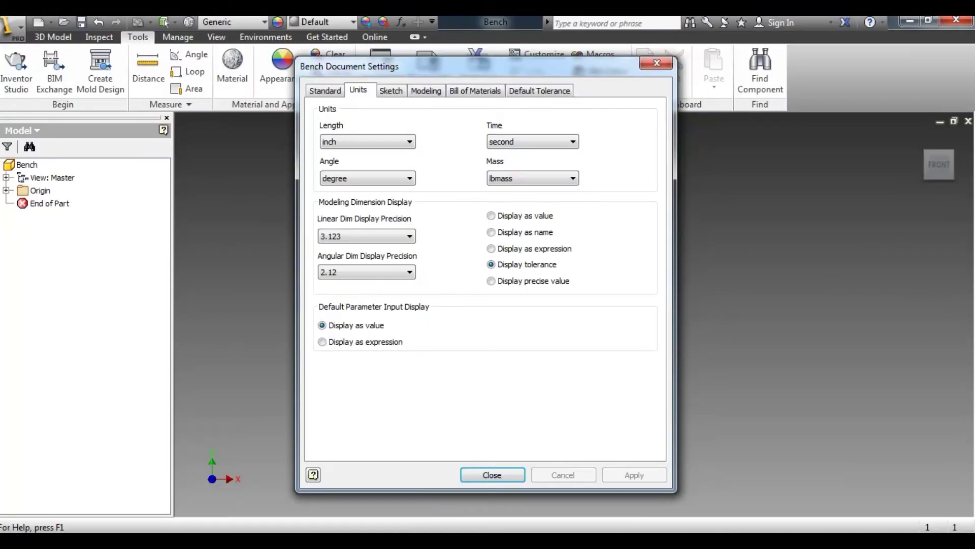
click(352, 143)
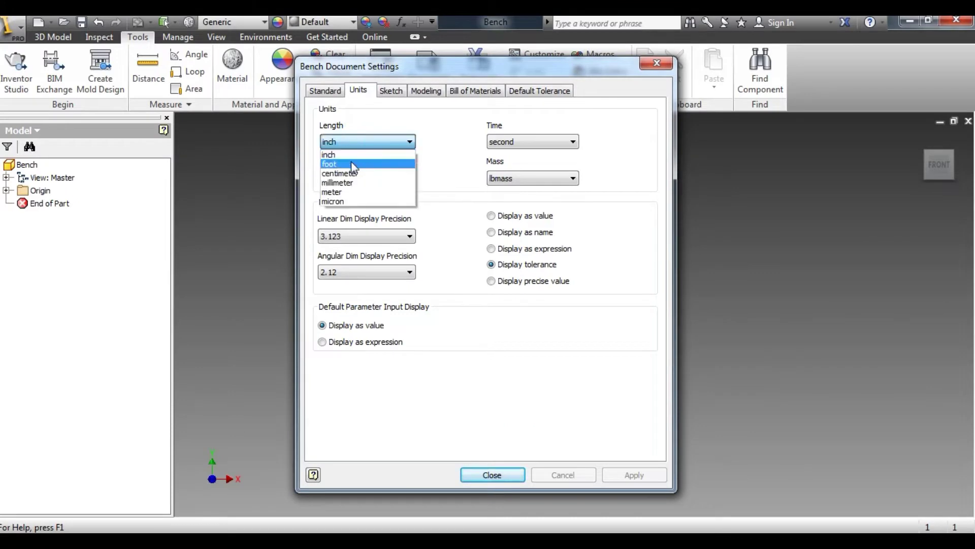
click(348, 184)
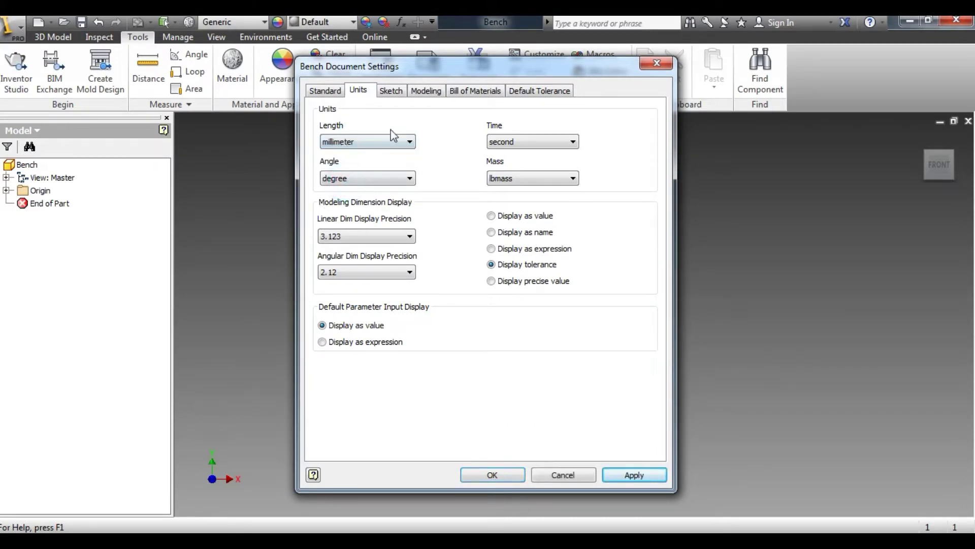
click(629, 475)
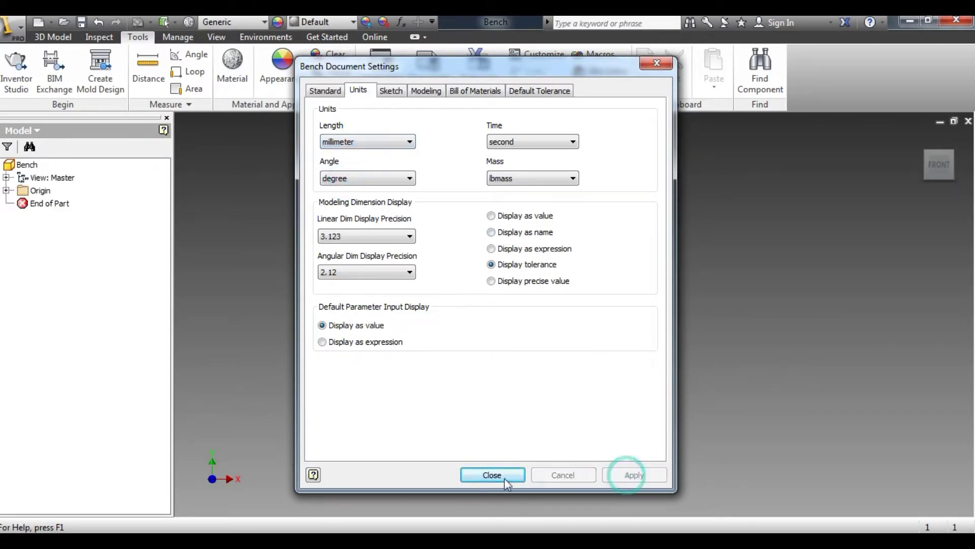
click(507, 470)
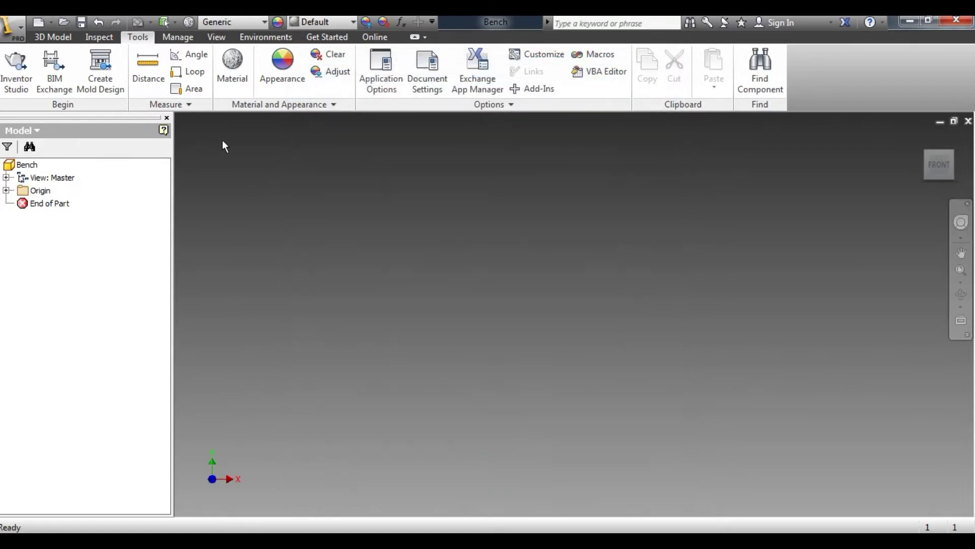
Step: Start a new 2D sketch on the front XY plane
click(53, 37)
click(24, 68)
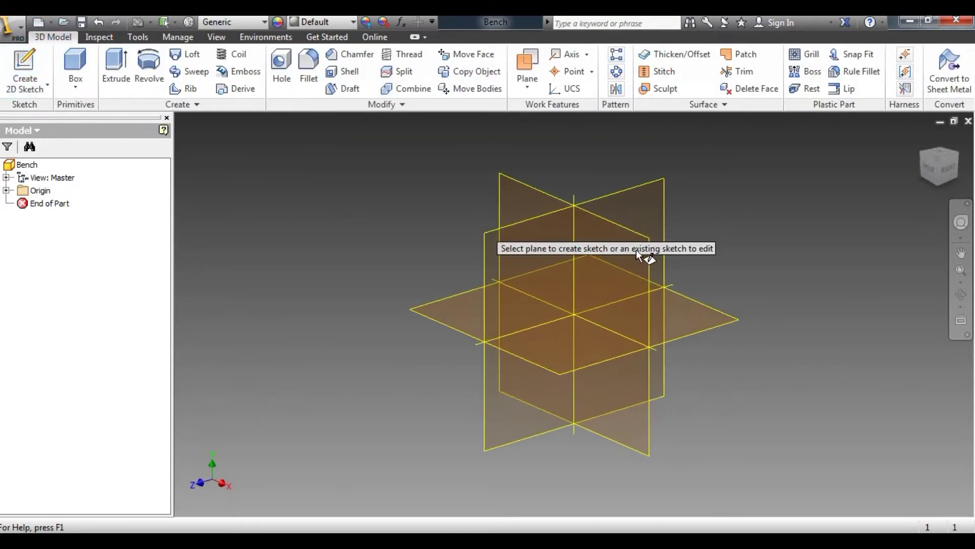
click(634, 235)
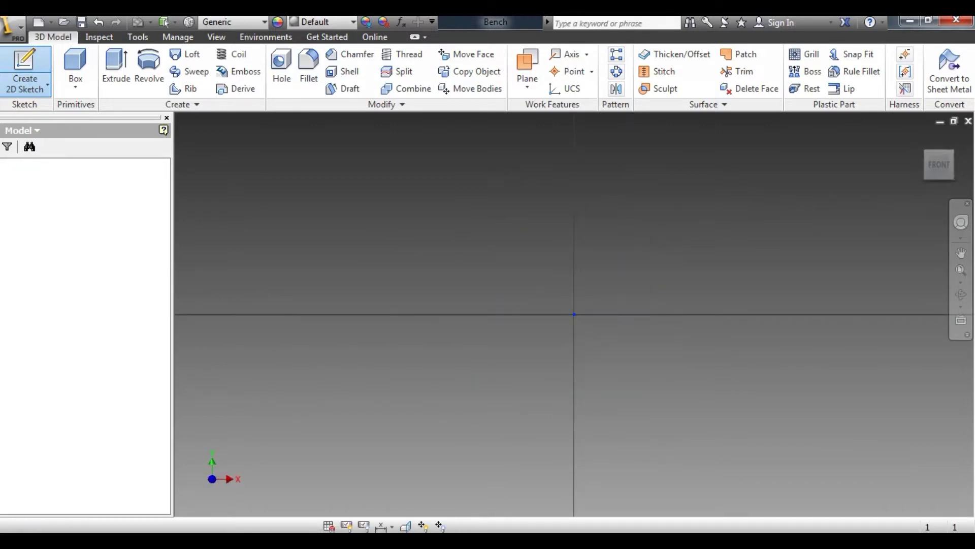
Step: Consult the base's side view in the PDF drawing and sketch a 144 mm horizontal line from the origin in Inventor
key(alt+Tab)
scroll(463, 337, down, 10)
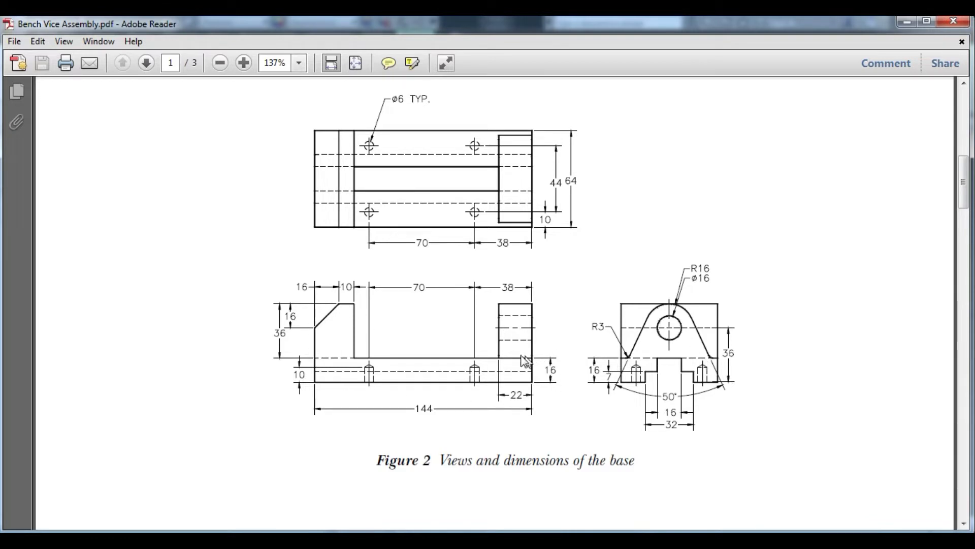
mouse_move(370, 540)
key(alt+Tab)
key(l)
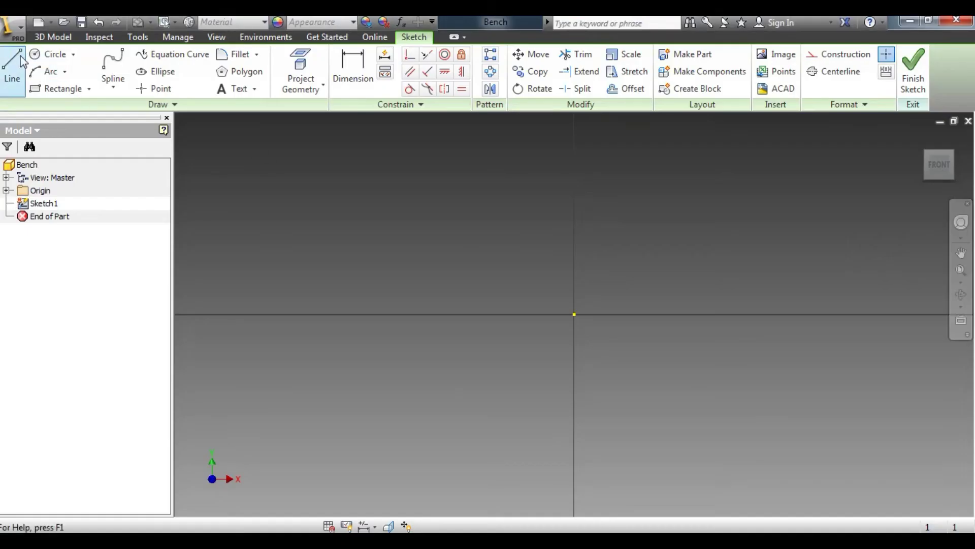
click(574, 315)
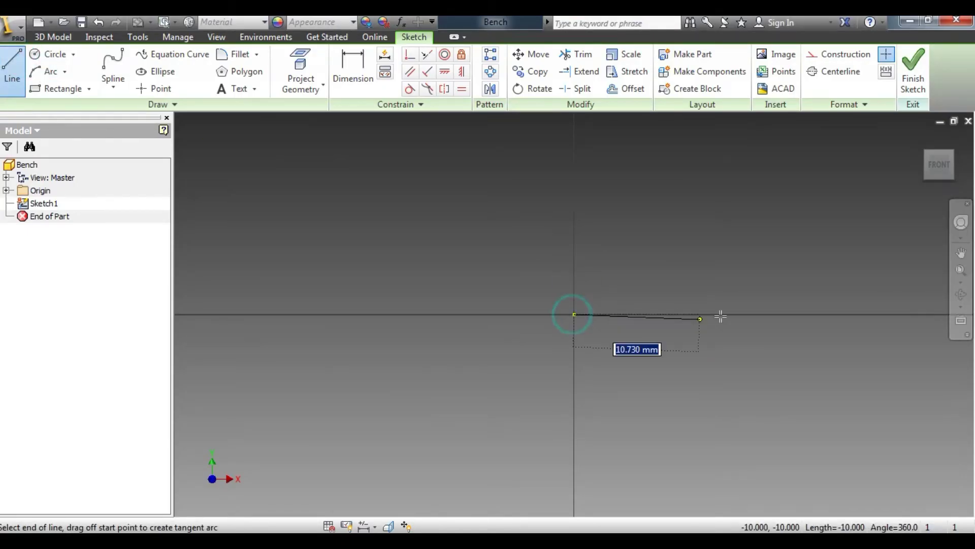
text(144)
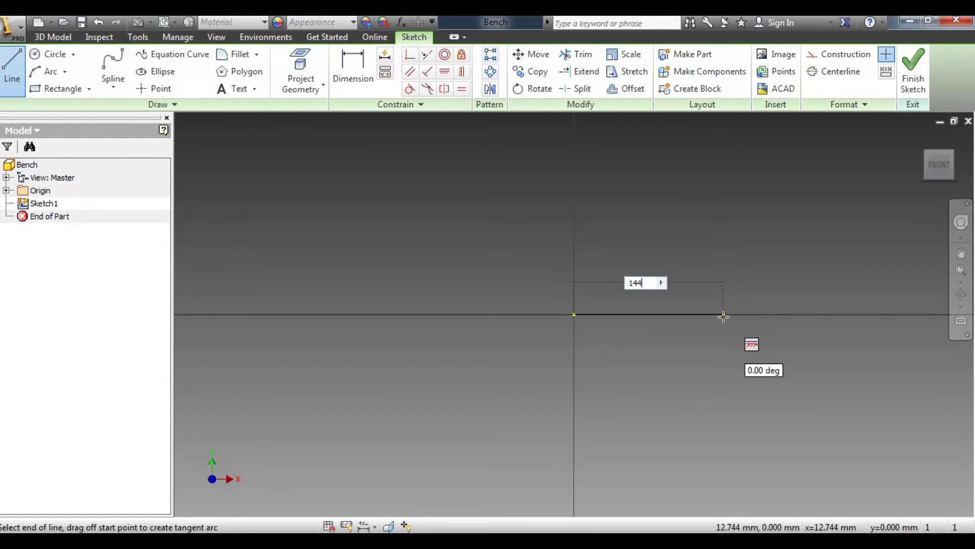
key(Tab)
key(Return)
Step: Check the base drawing again and draw a 16 mm vertical line upward from the far end of the 144 mm line
click(392, 530)
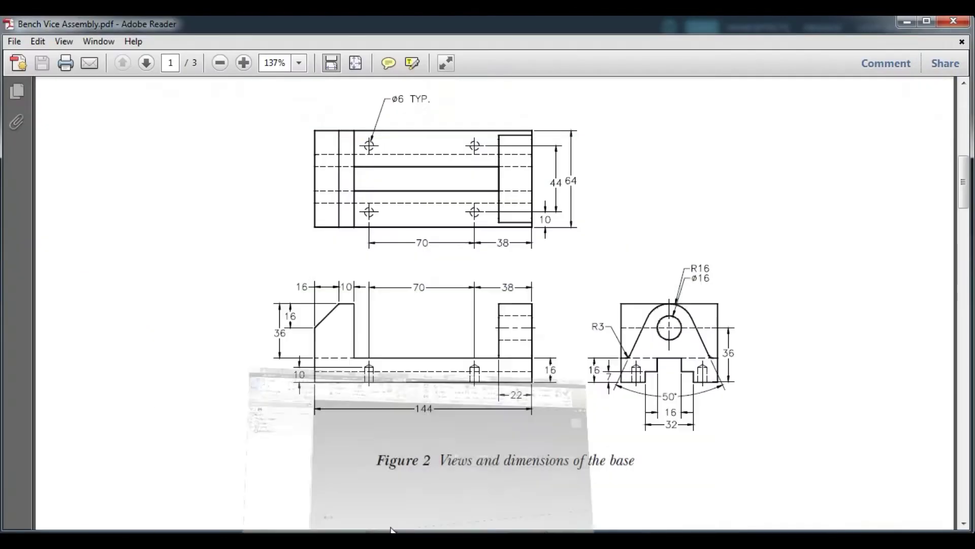
click(389, 531)
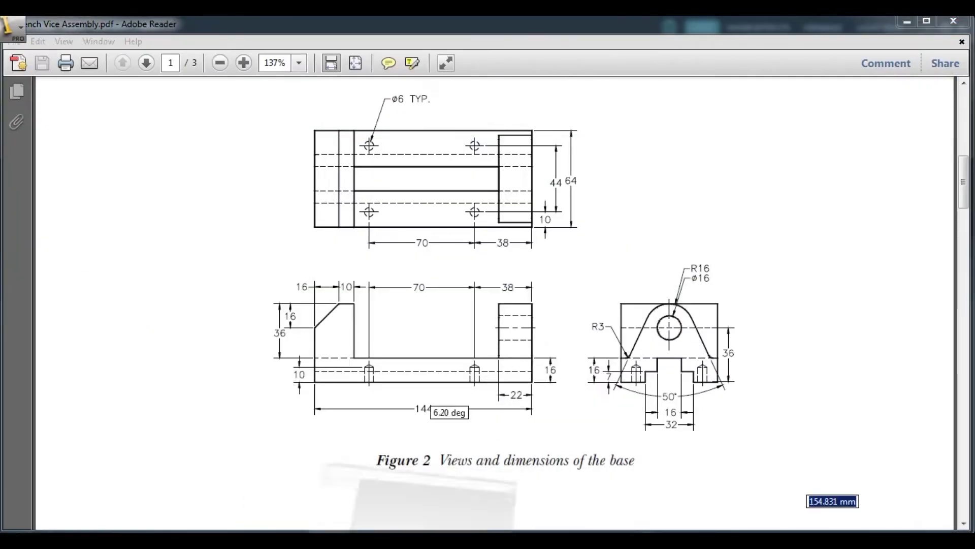
scroll(352, 405, down, 6)
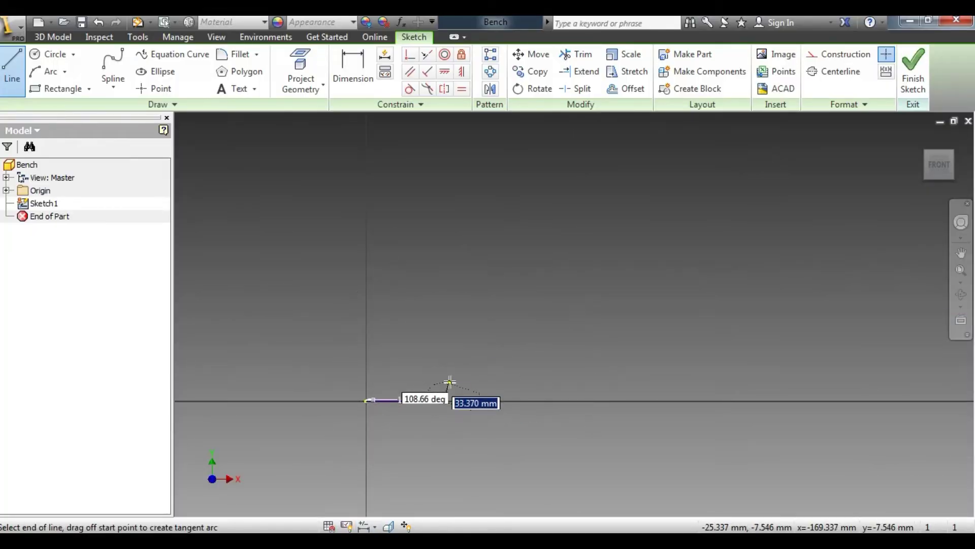
text(16)
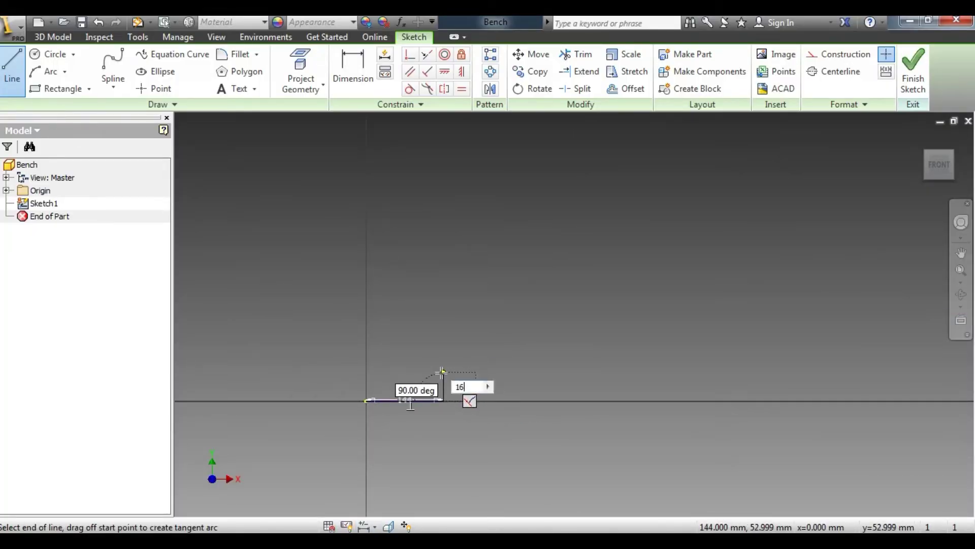
key(Return)
scroll(447, 393, up, 5)
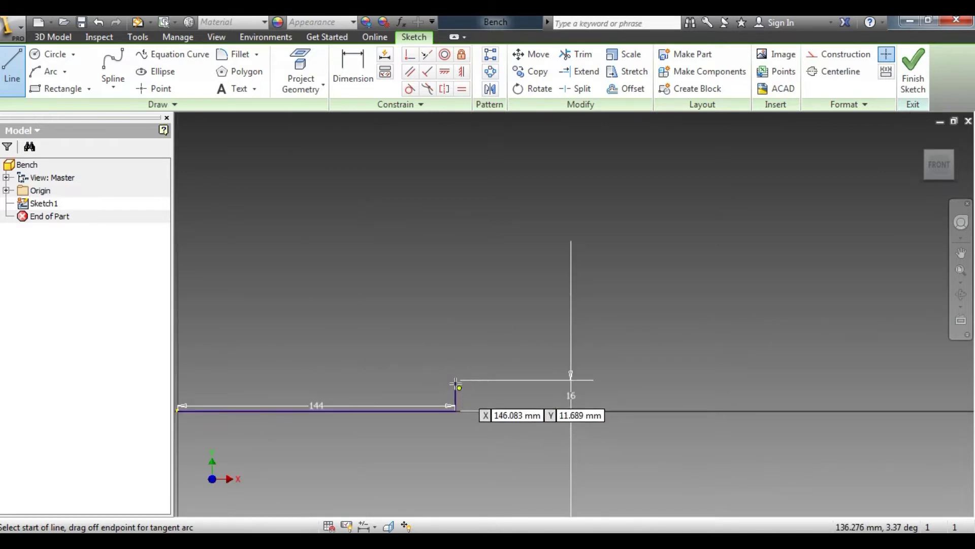
Step: Draw a horizontal line of 144-26 mm from the upper end of the 16 mm line back toward the vertical axis
click(455, 380)
key(alt+Tab)
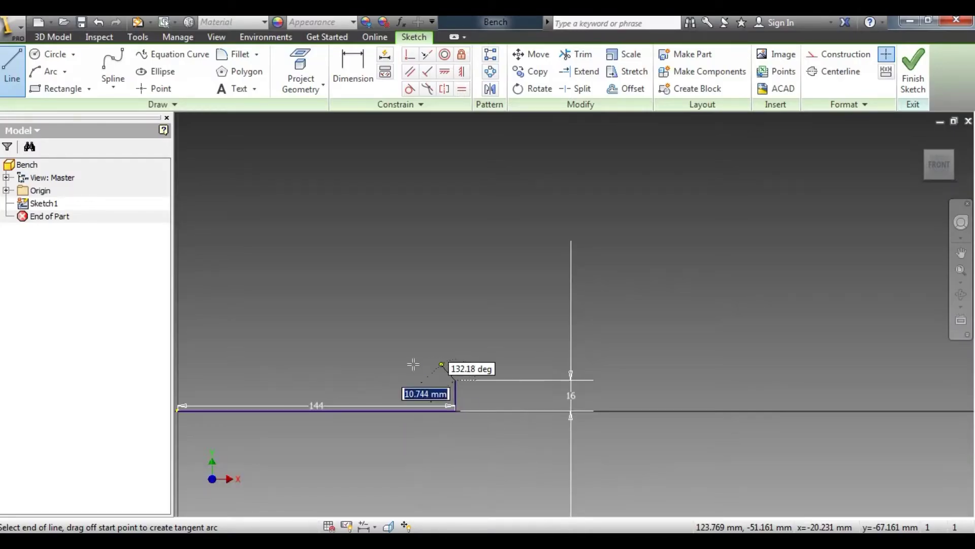
click(456, 380)
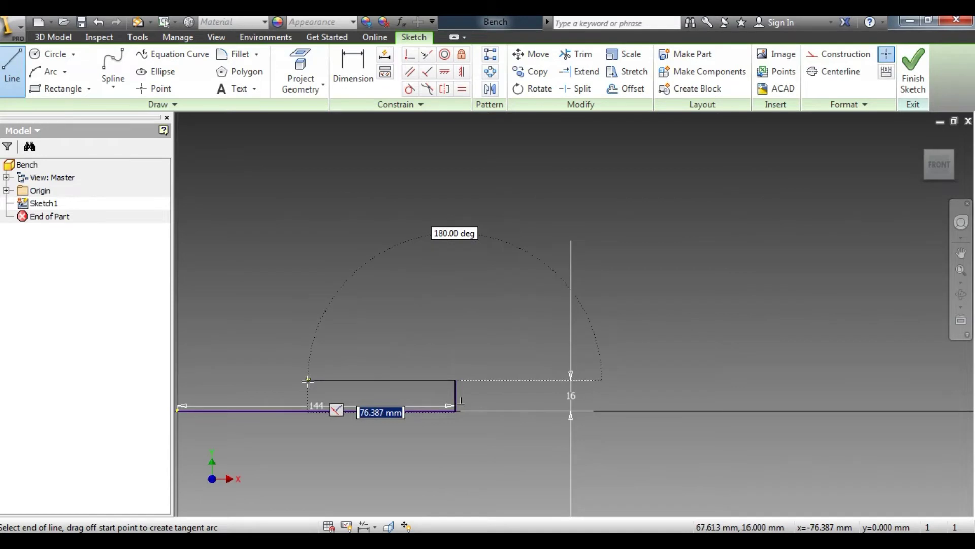
text(144)
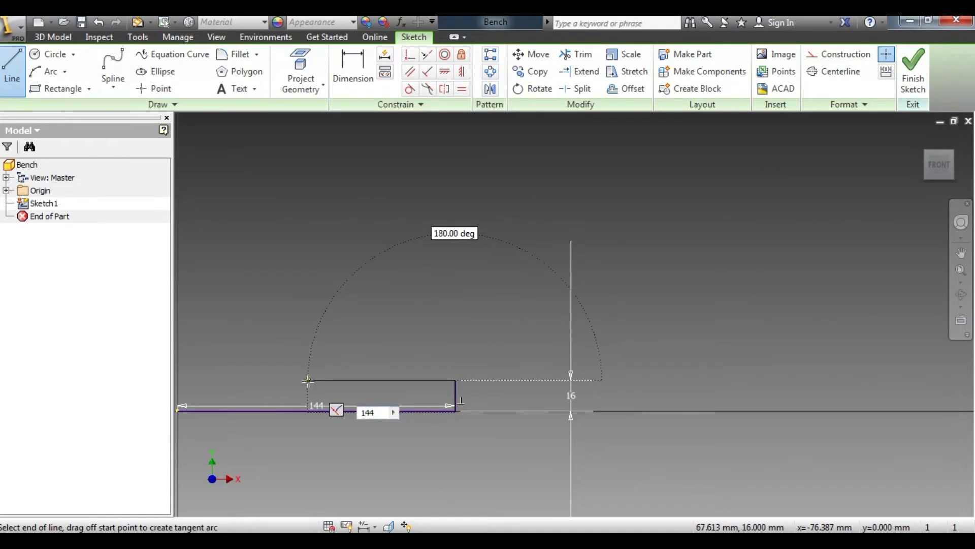
text(-26)
key(Return)
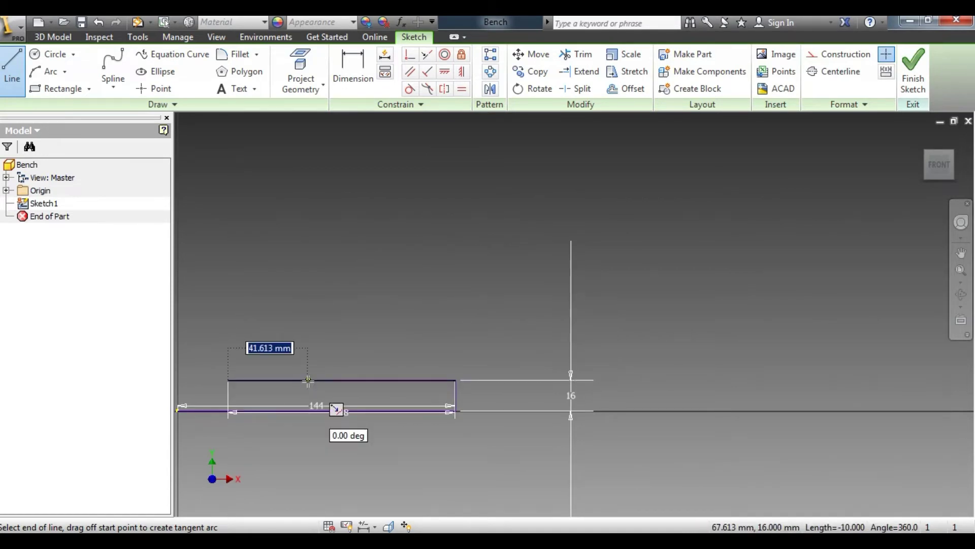
Step: Draw a 36 mm vertical line upward from the inner end of the upper horizontal line
scroll(305, 406, down, 3)
scroll(330, 412, up, 3)
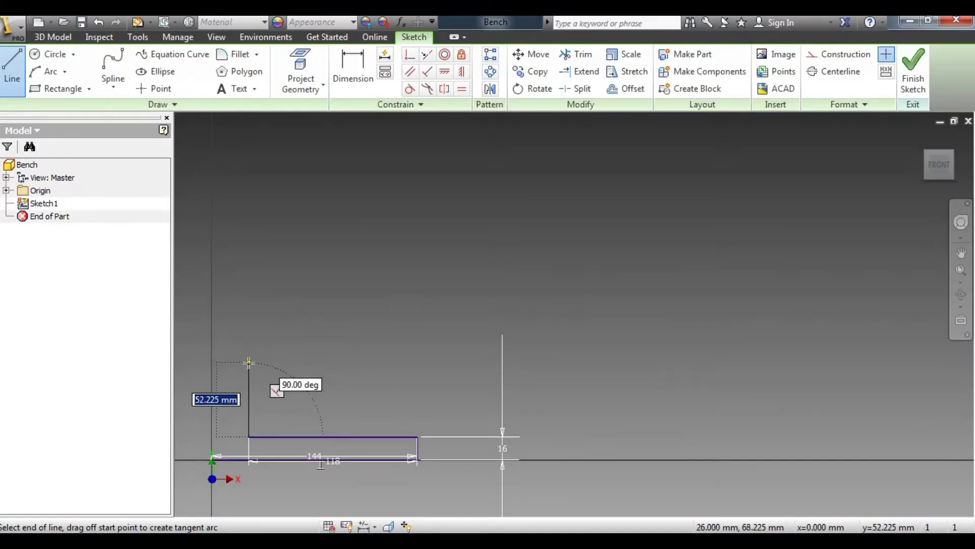
text(36)
key(Return)
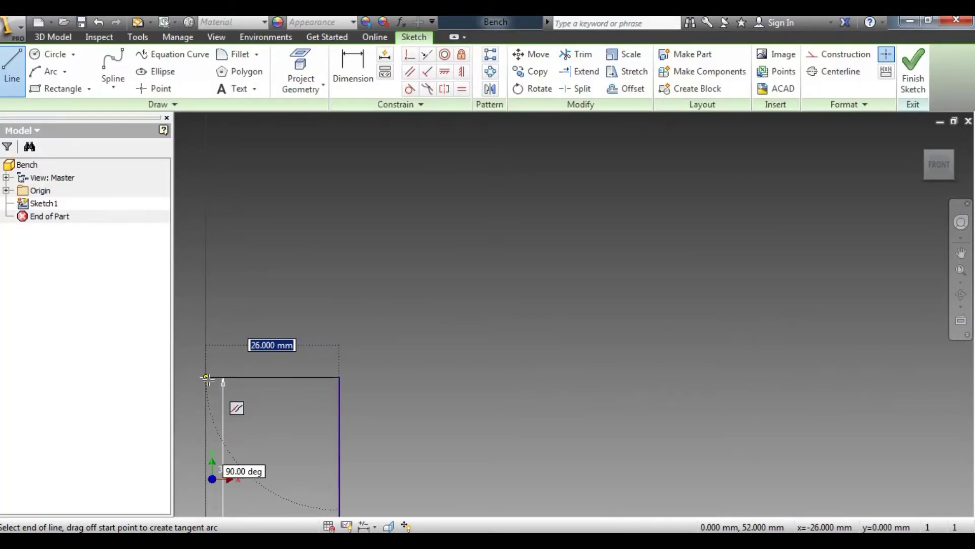
Step: Draw a 26 mm horizontal line to the vertical axis, close the profile at the origin, and consult the base drawing
text(26)
key(Return)
scroll(264, 356, down, 4)
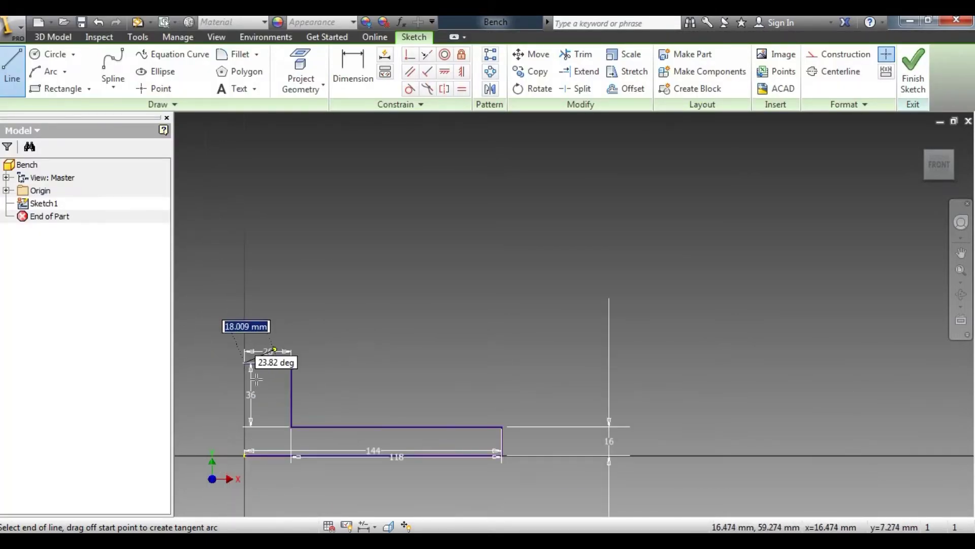
click(245, 454)
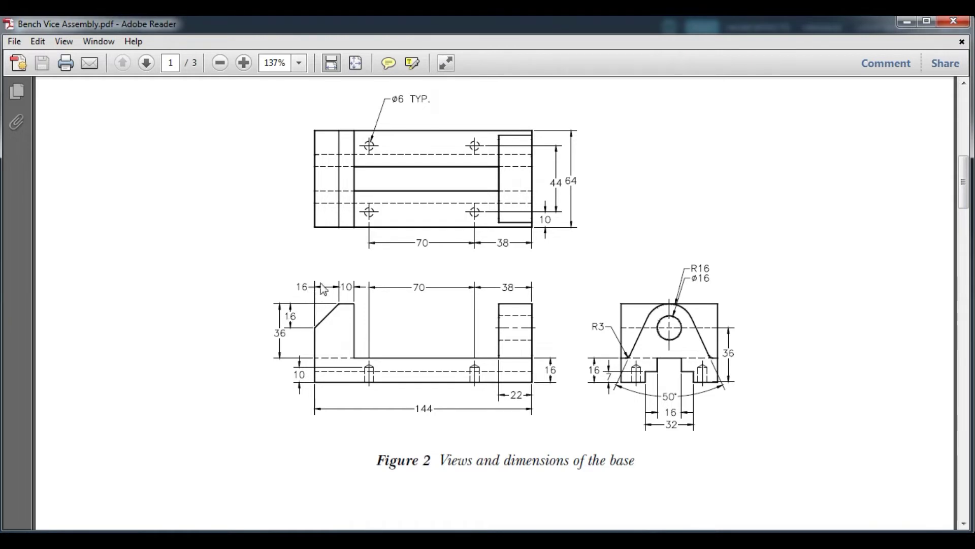
key(alt+Tab)
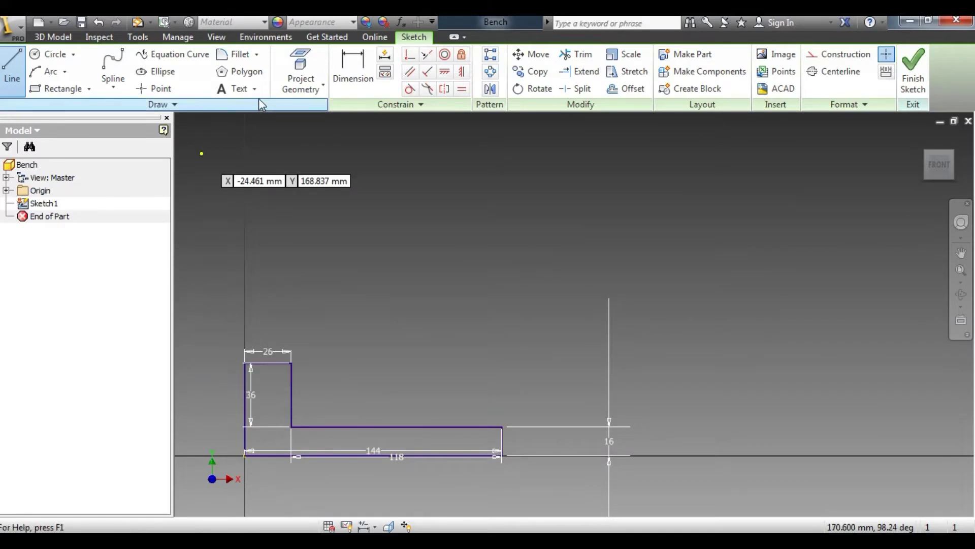
Step: Chamfer the upper outer corner of the profile's upright with an equal distance of 16 mm, and check it against the base drawing
click(257, 54)
click(244, 115)
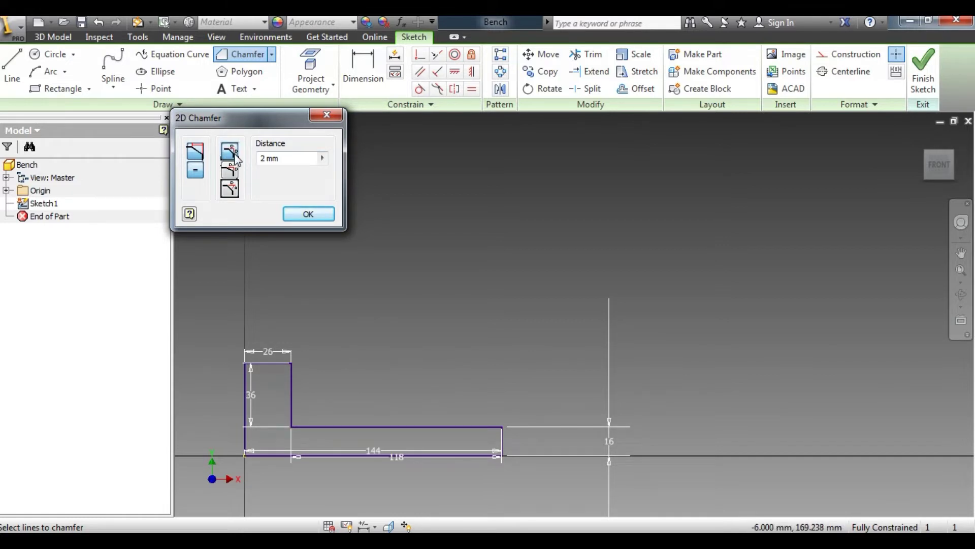
click(287, 158)
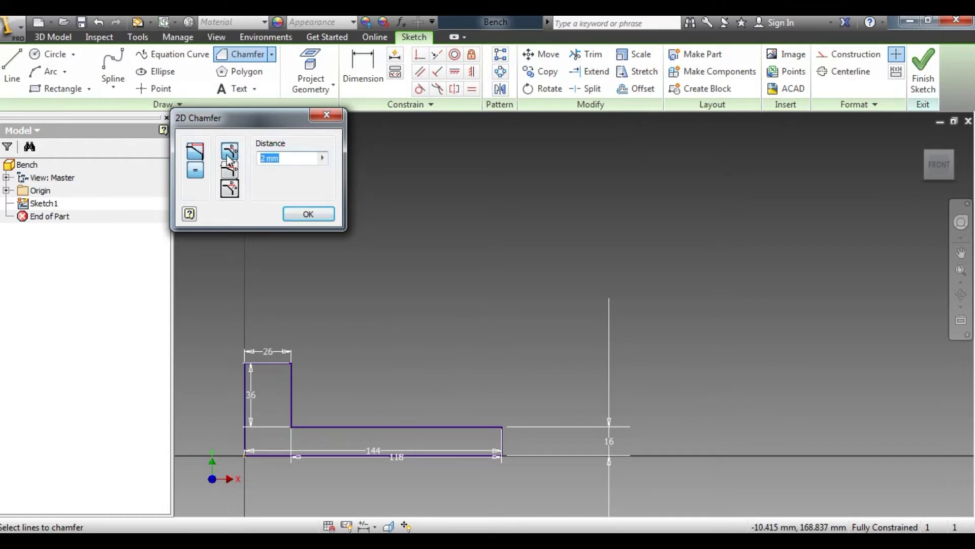
text(16)
scroll(244, 330, up, 3)
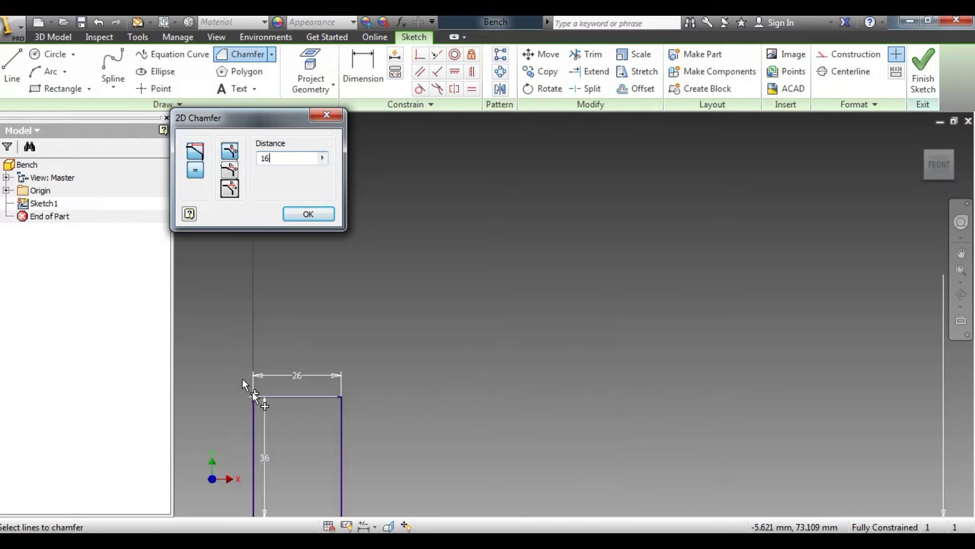
click(290, 396)
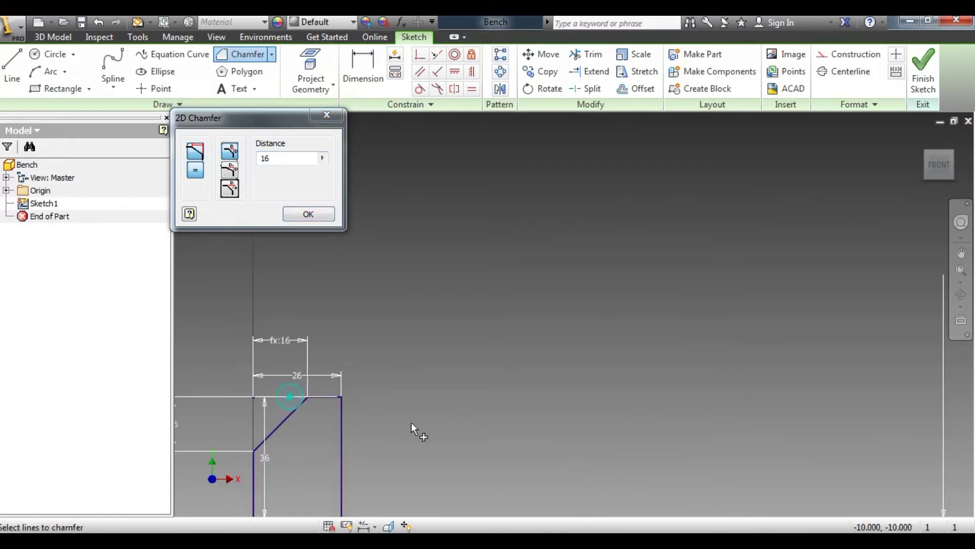
scroll(517, 344, down, 2)
scroll(511, 349, up, 3)
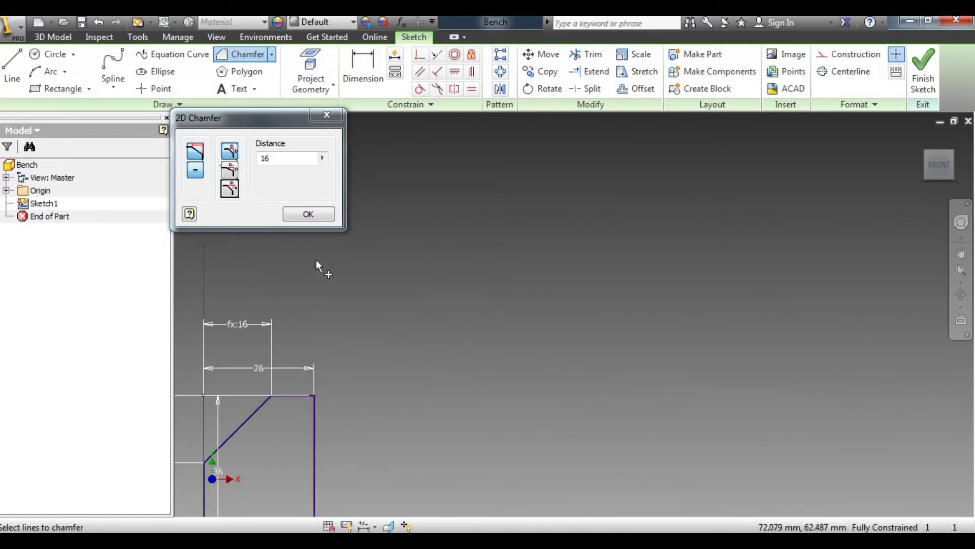
click(308, 214)
scroll(446, 211, down, 3)
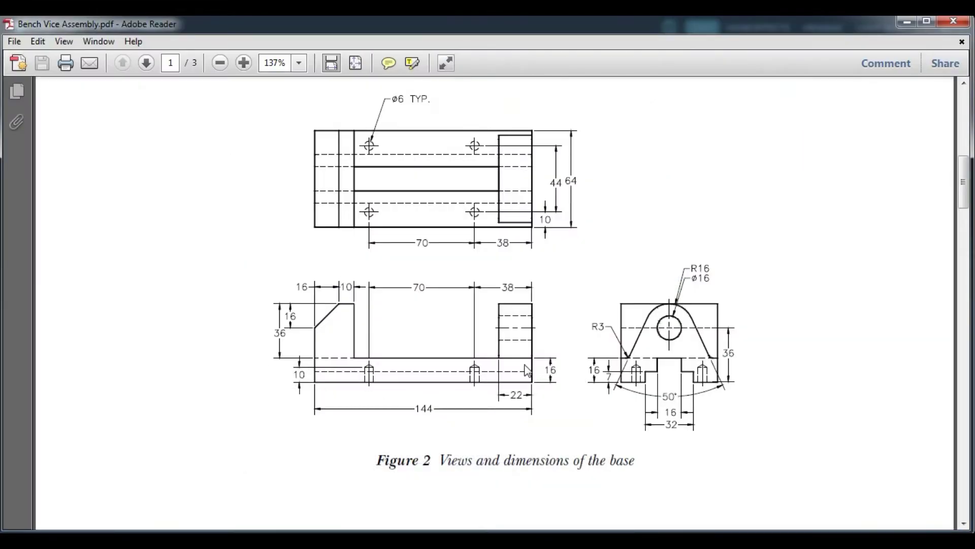
scroll(526, 367, up, 1)
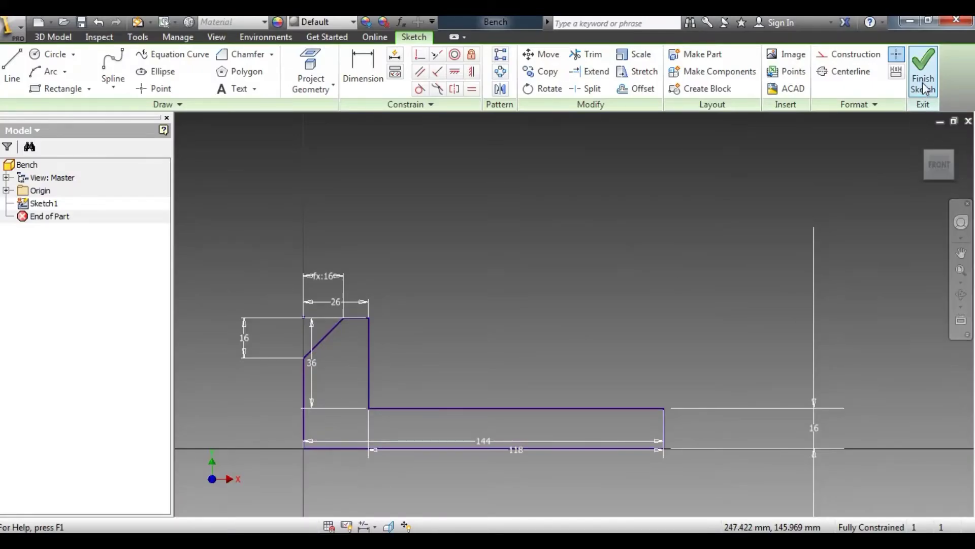
Step: Finish the profile sketch and extrude it symmetrically by a distance of 64 mm, checking the width in the base drawing
click(920, 81)
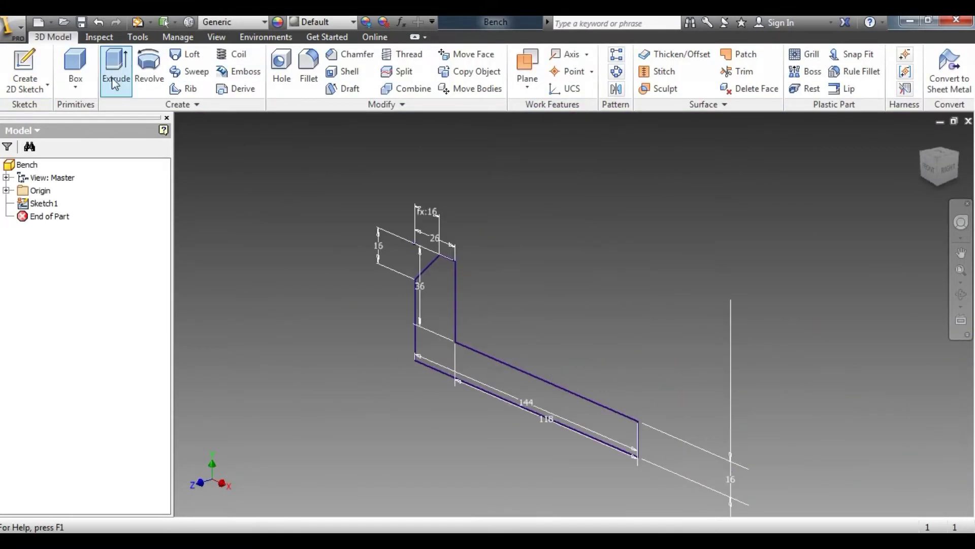
click(115, 65)
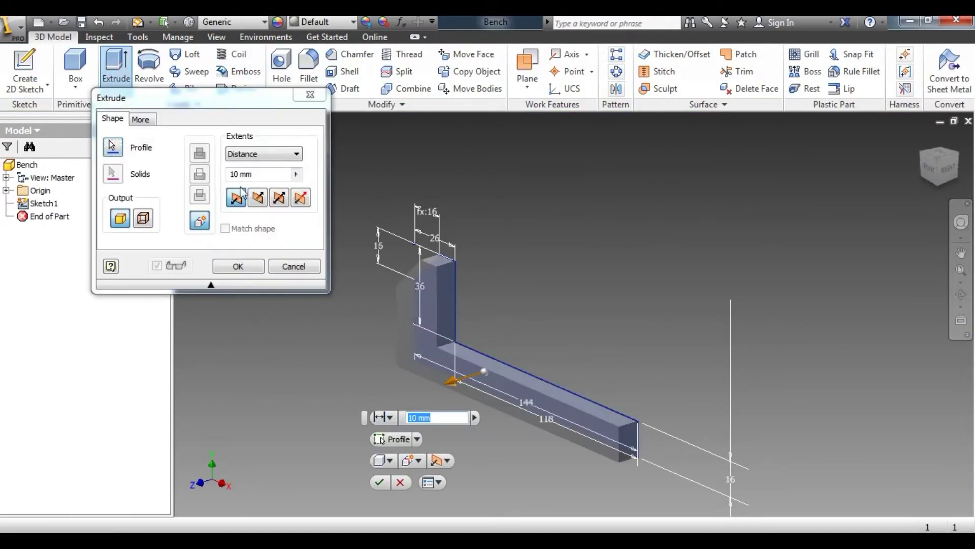
click(278, 198)
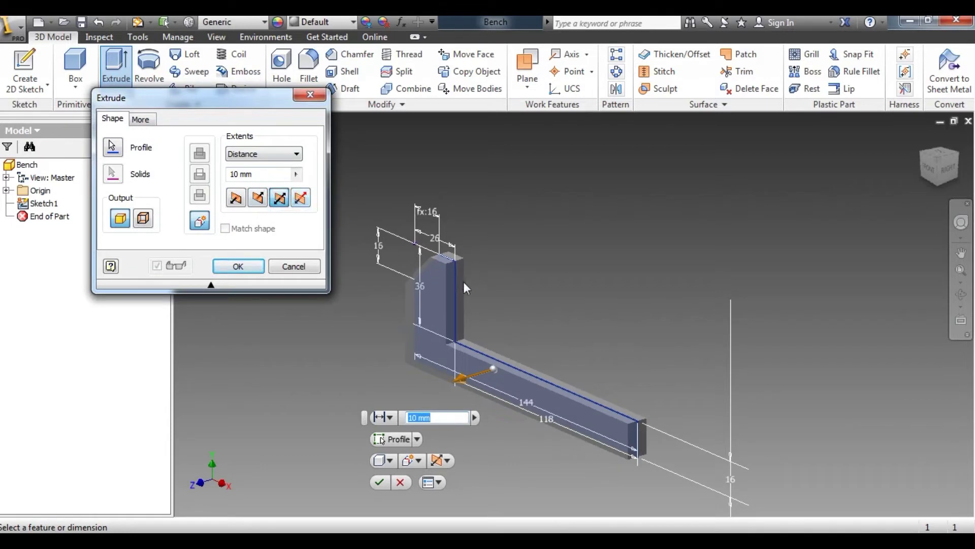
click(271, 157)
click(267, 154)
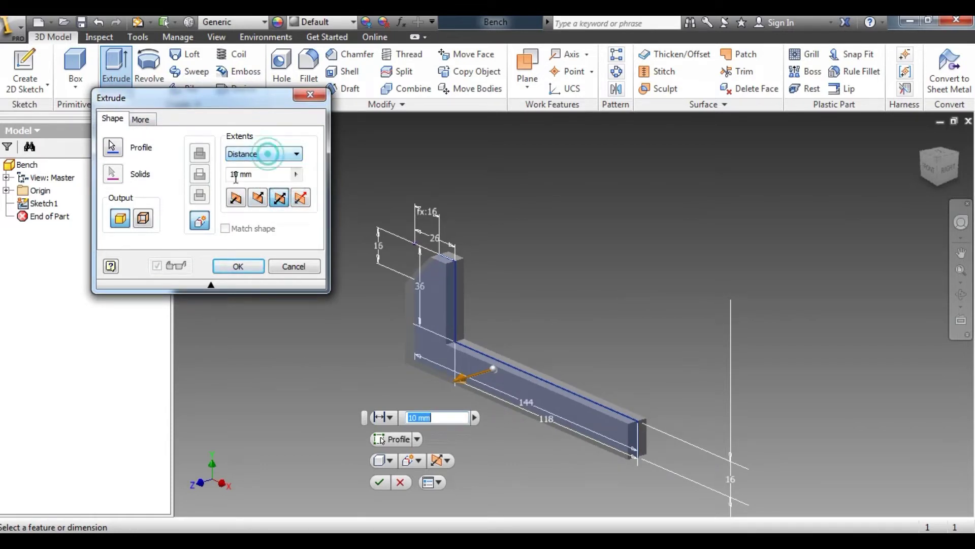
double_click(272, 174)
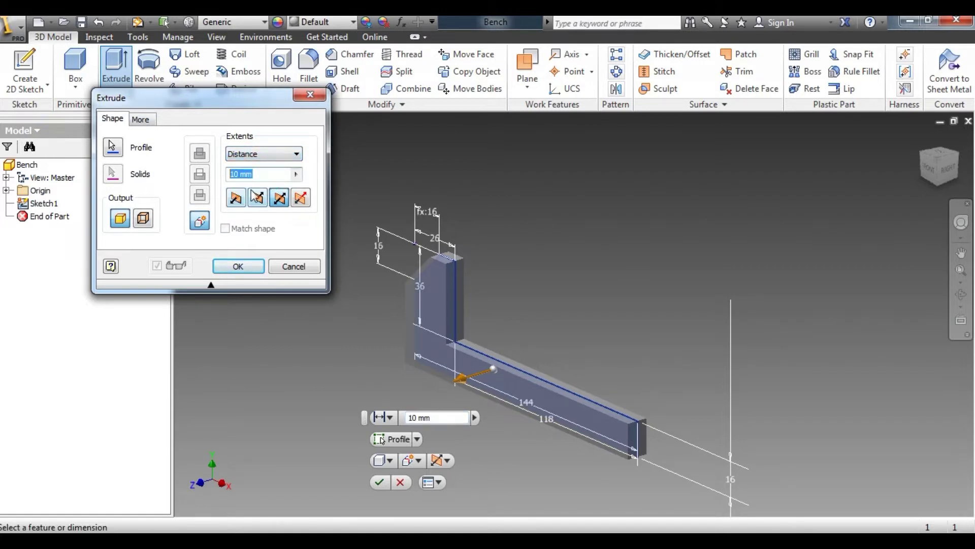
text(64)
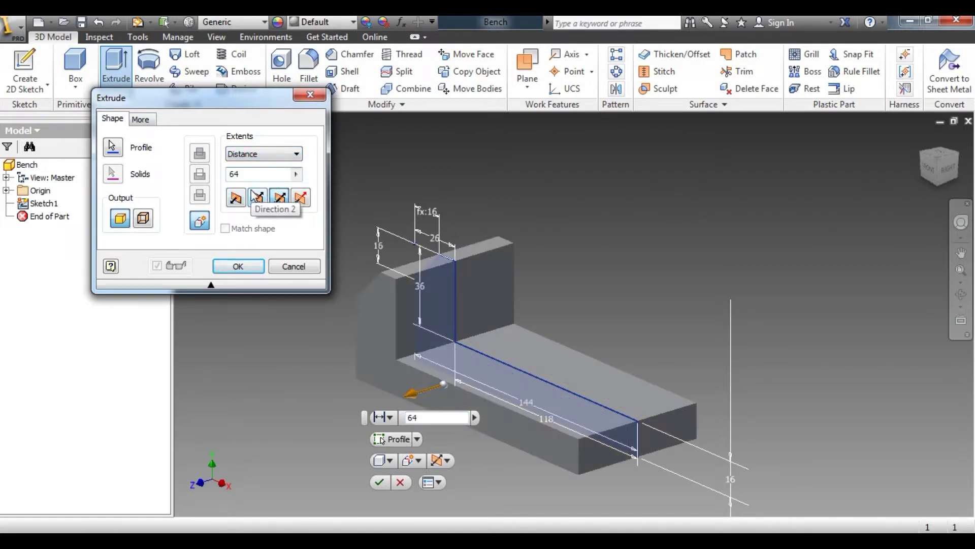
key(alt+Tab)
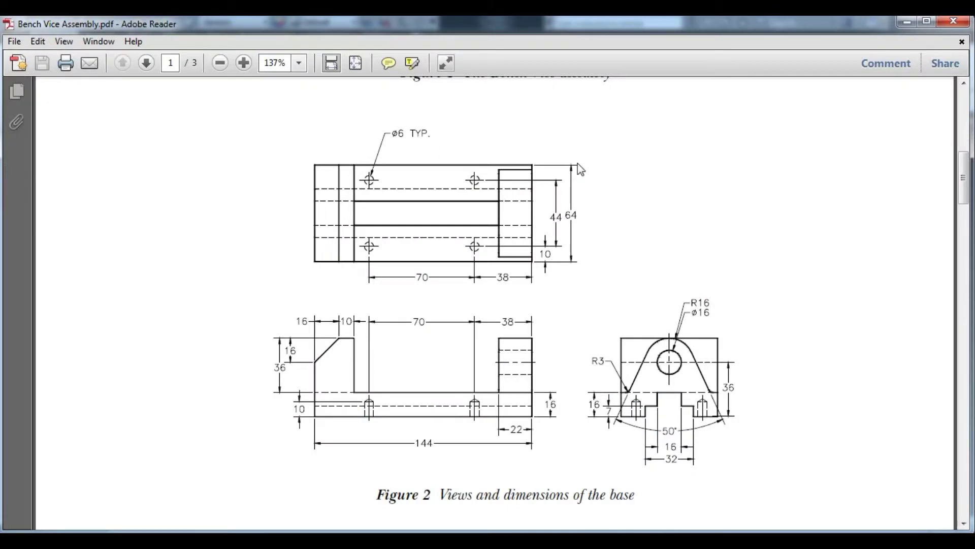
key(alt+Tab)
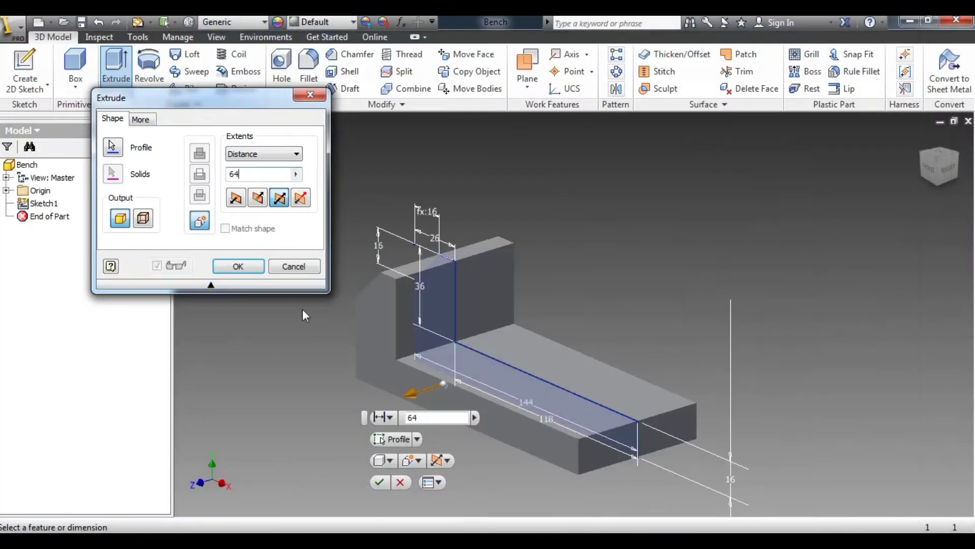
click(239, 267)
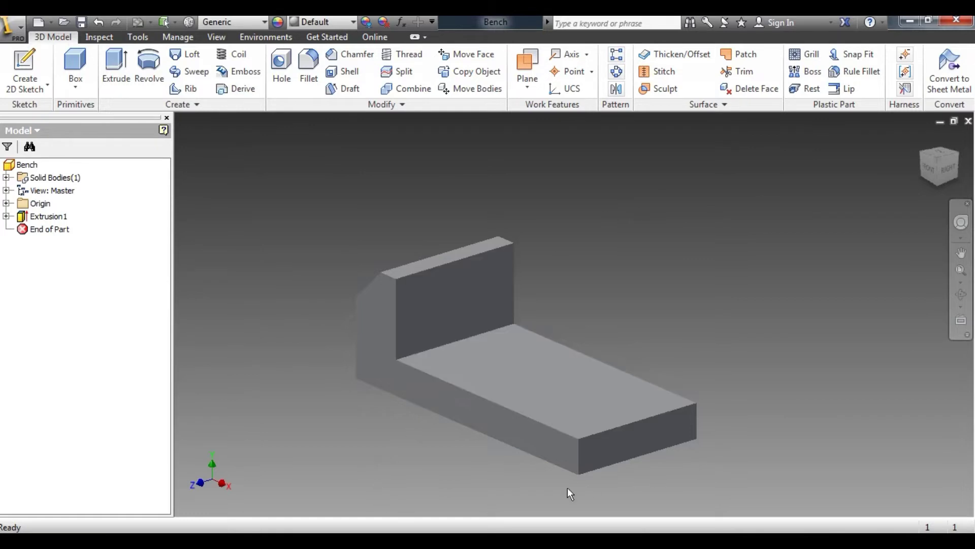
Step: Consult the assembly and base drawings in the PDF, and start a sketch on the end face of the low plate
key(alt+Tab)
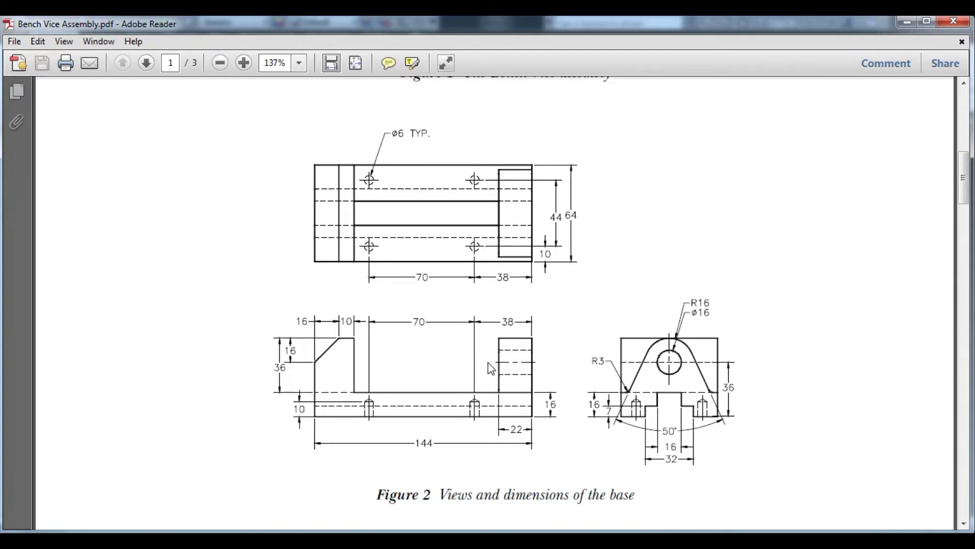
scroll(547, 375, up, 5)
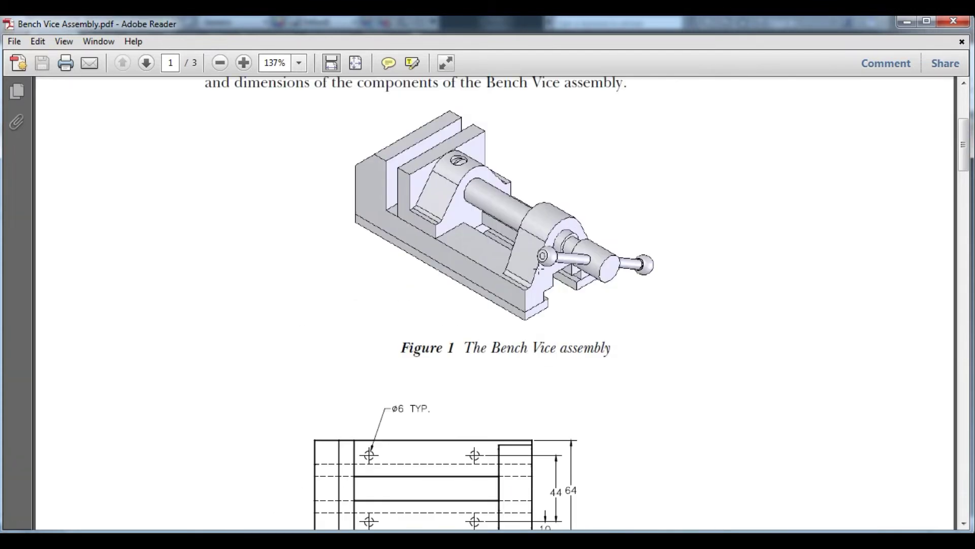
scroll(576, 272, down, 5)
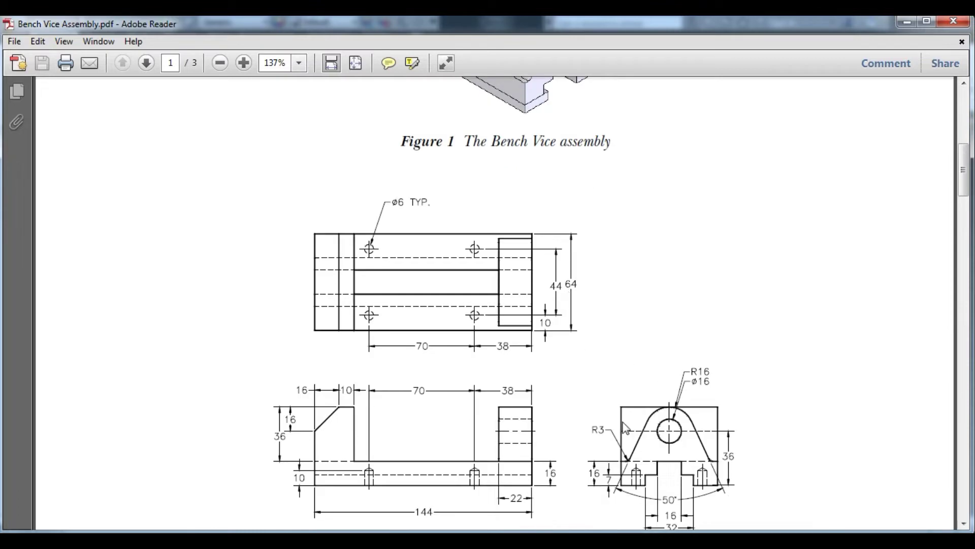
click(374, 487)
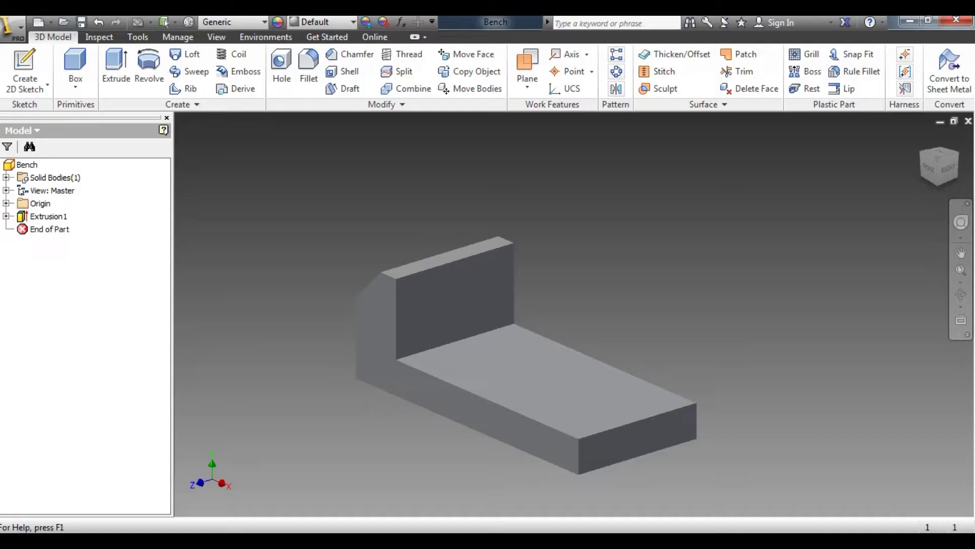
click(24, 69)
click(642, 437)
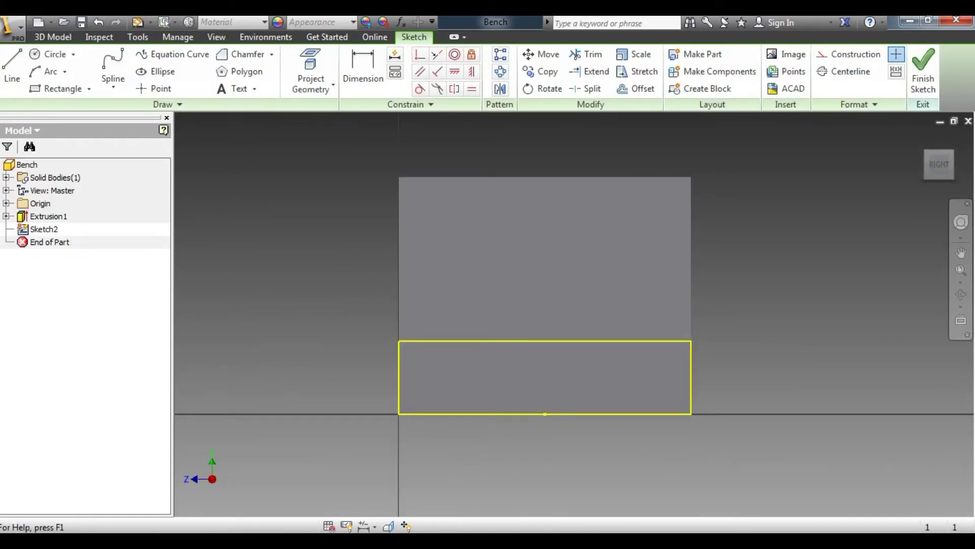
Step: Study the end view in the base drawing and draw a 36 mm vertical line up from the midpoint of the end face's lower edge
click(409, 526)
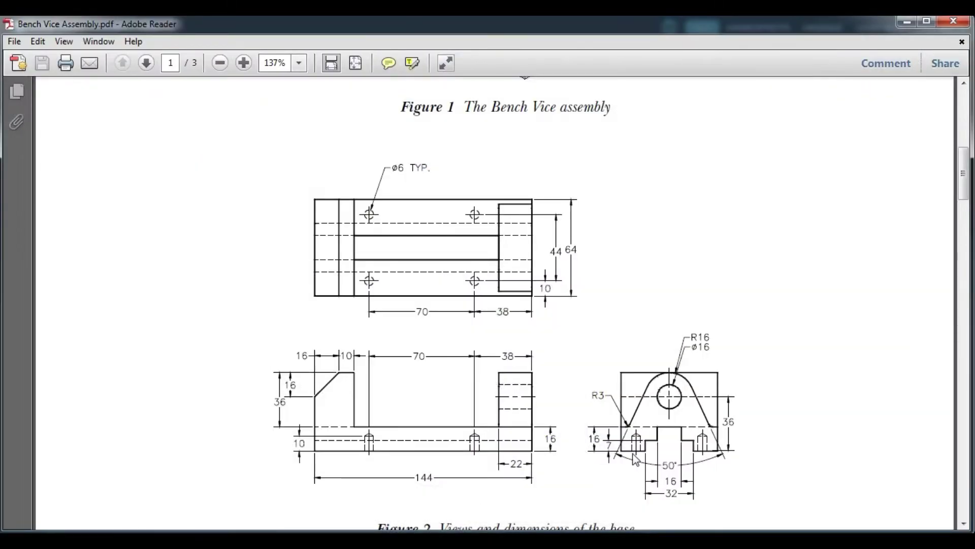
scroll(624, 457, down, 1)
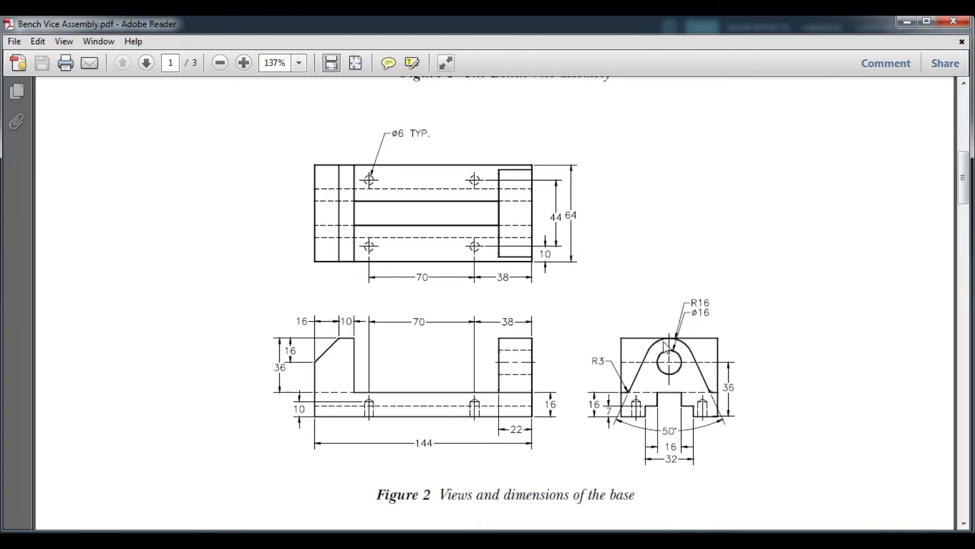
click(434, 541)
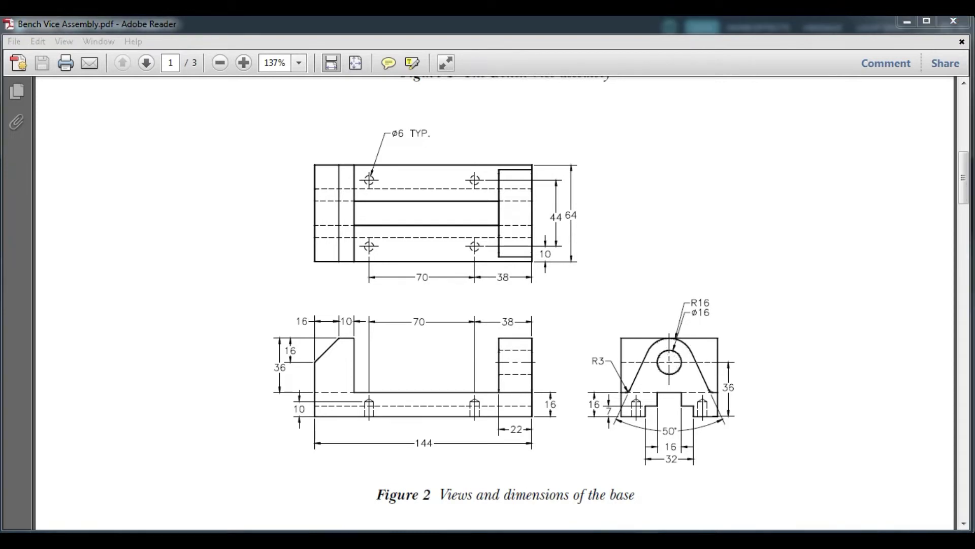
click(21, 55)
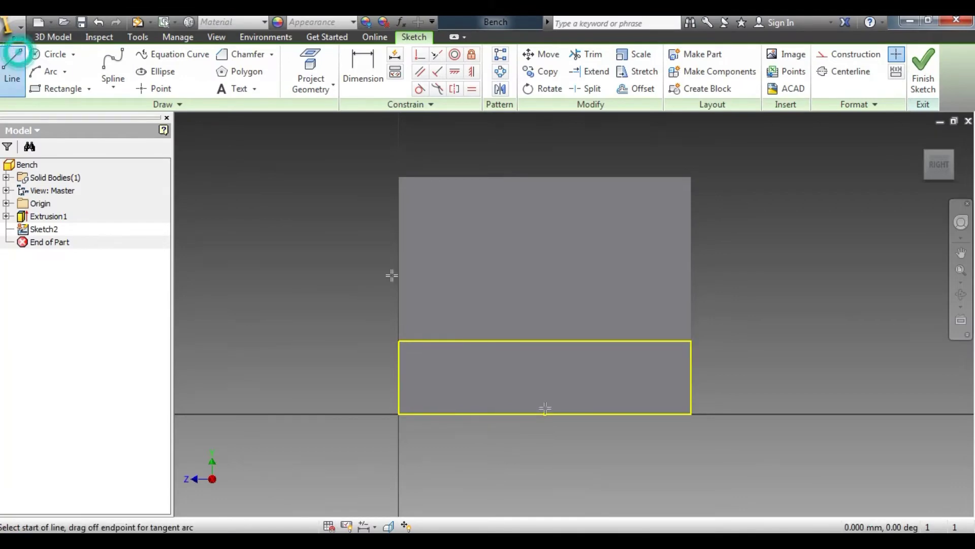
click(513, 542)
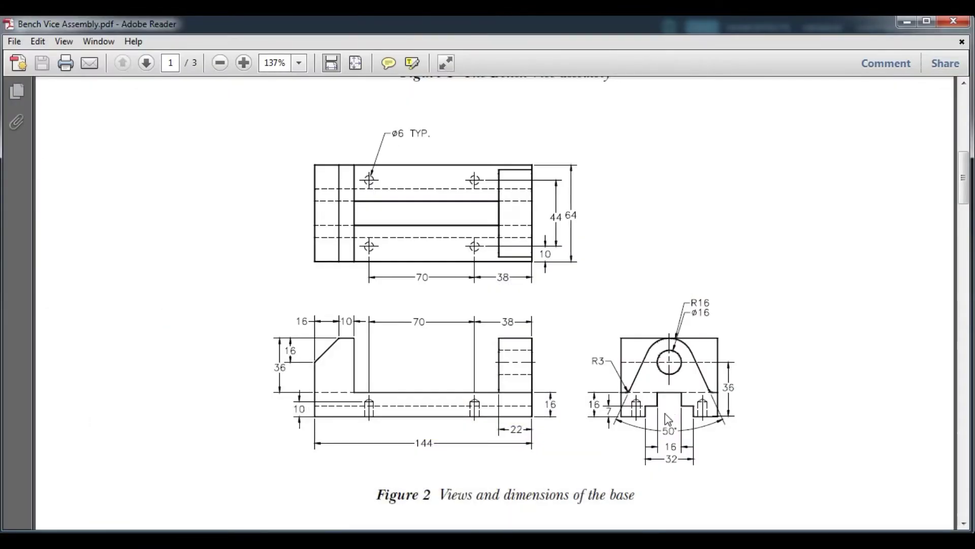
click(516, 541)
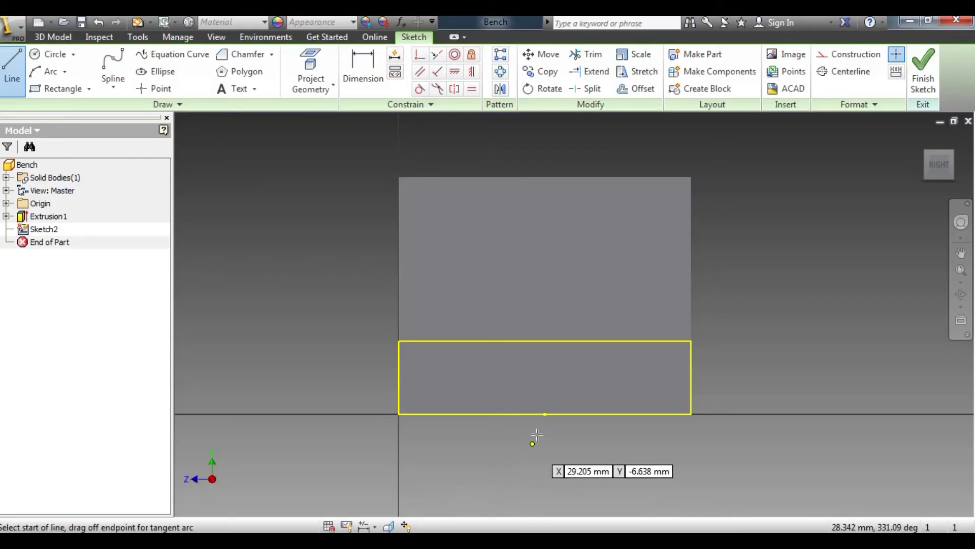
click(546, 414)
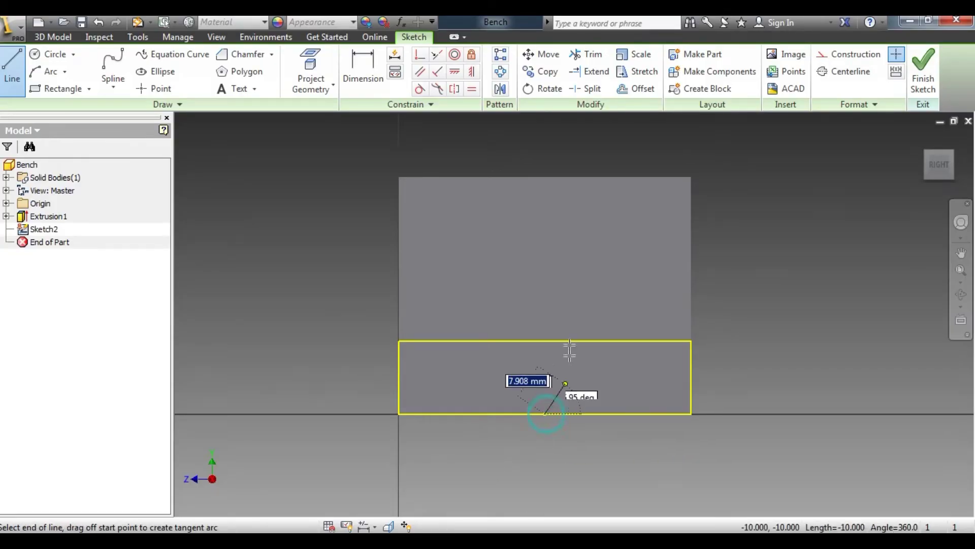
text(3)
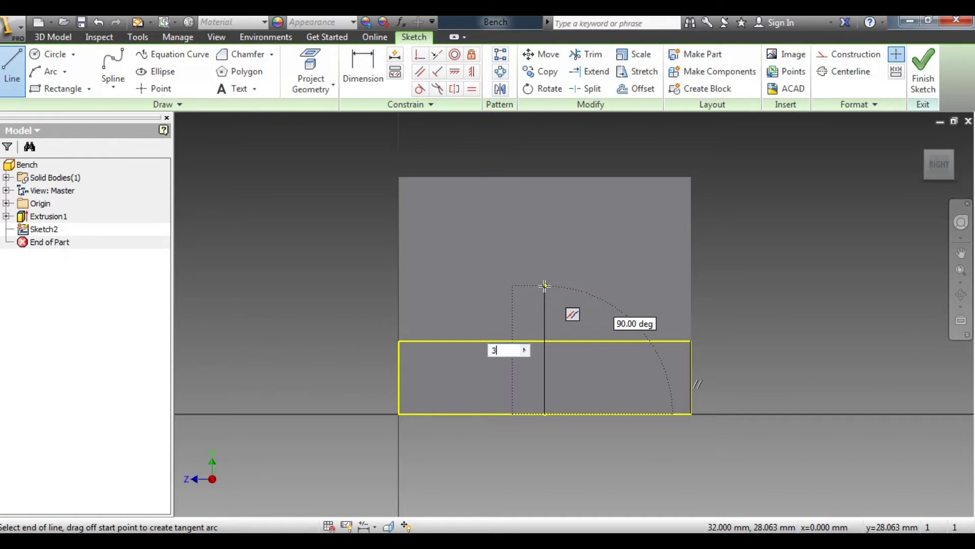
text(6)
key(Return)
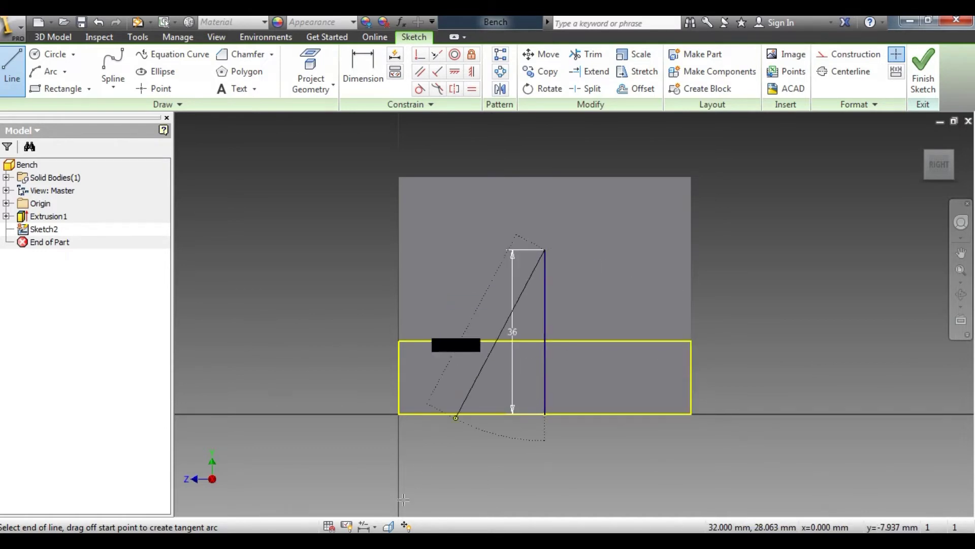
Step: Check the base drawing and draw a circle of diameter 16*2 mm centred on the upper end of the 36 mm line
key(alt+Tab)
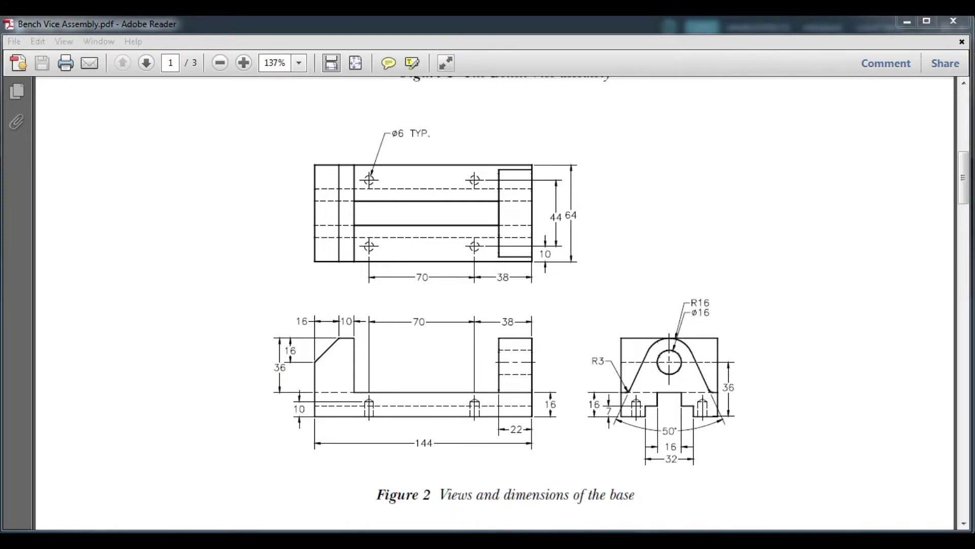
key(alt+Tab)
click(36, 55)
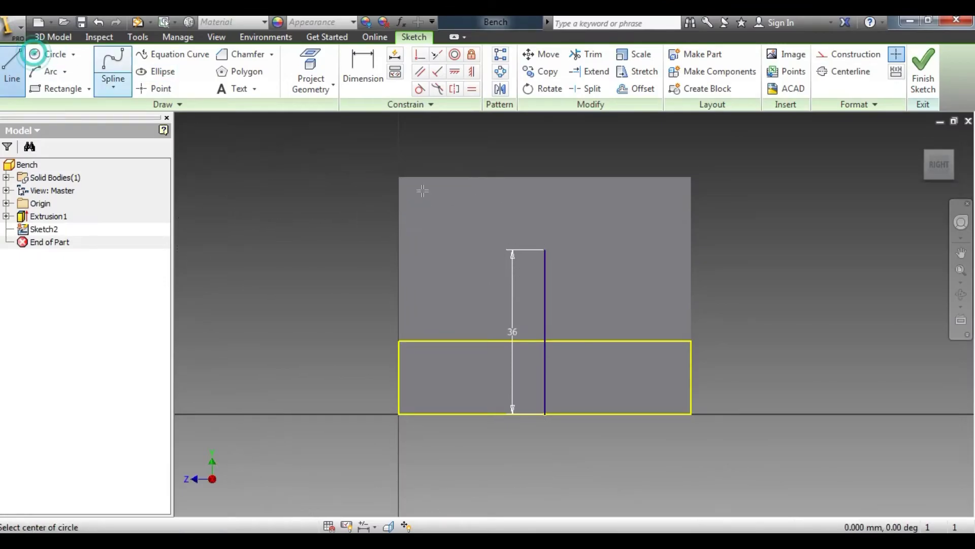
click(545, 250)
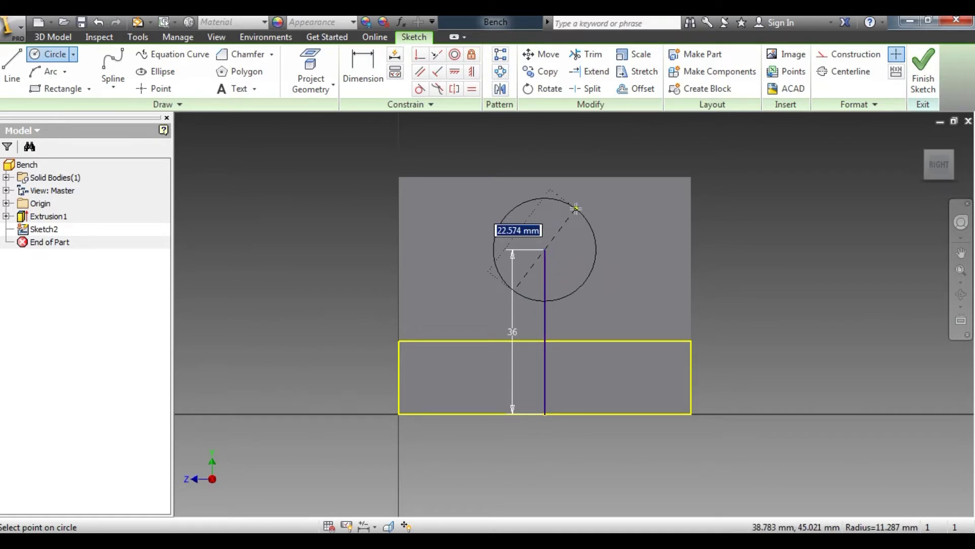
text(16*2)
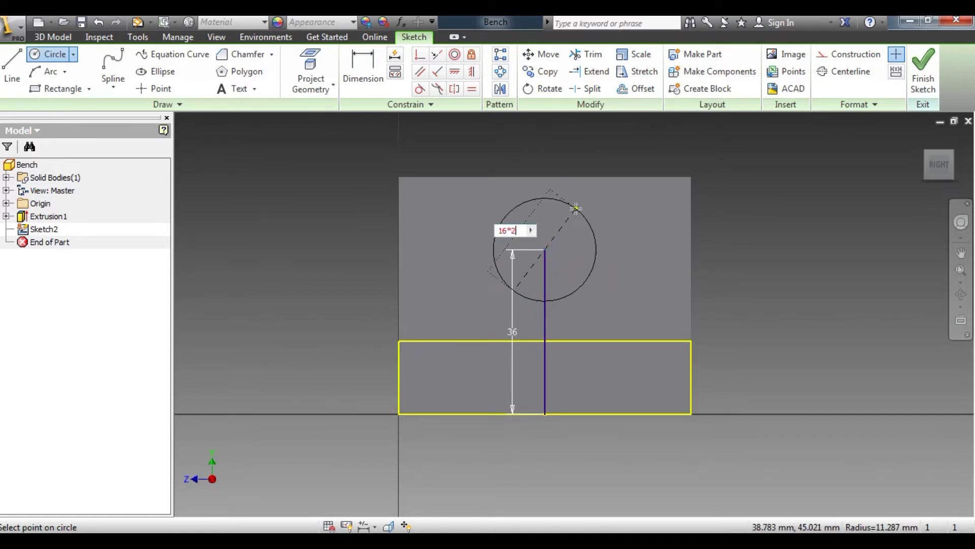
key(Return)
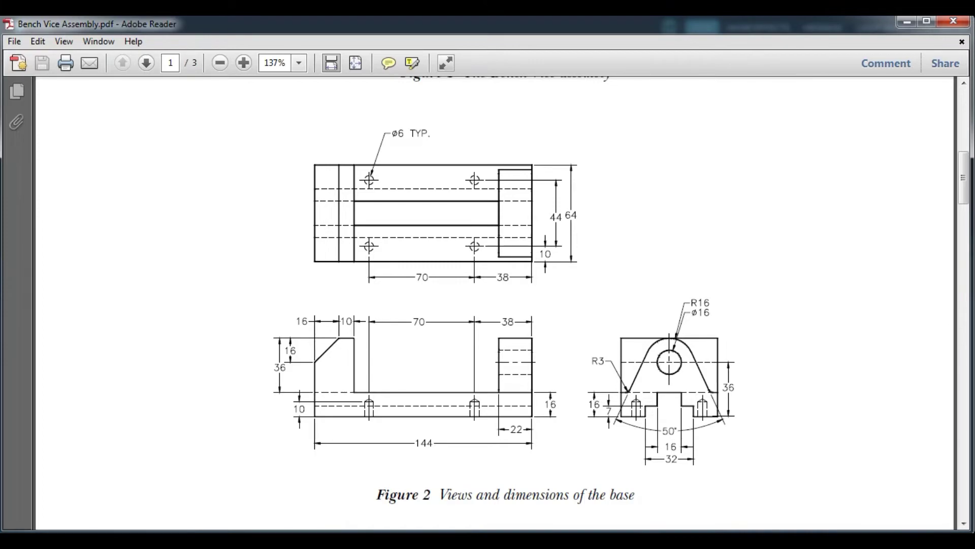
Step: Draw two slanted lines from the upper left and upper right of the circle, diverging downward past the low plate's top edge
key(alt+Tab)
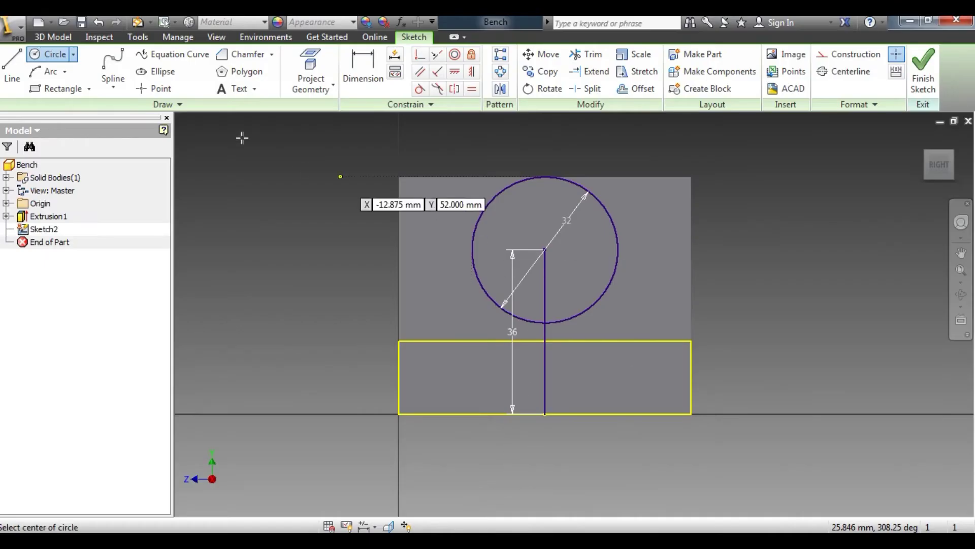
click(10, 68)
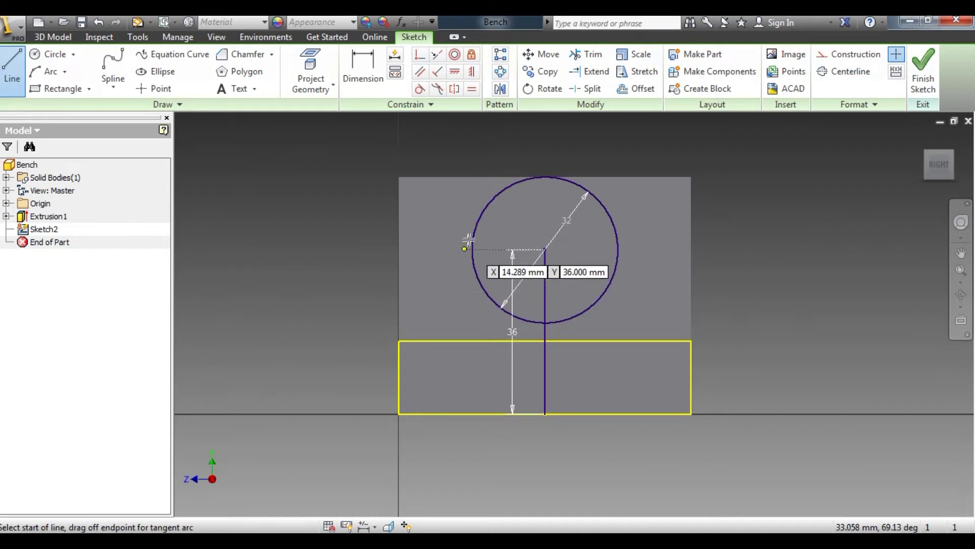
click(491, 200)
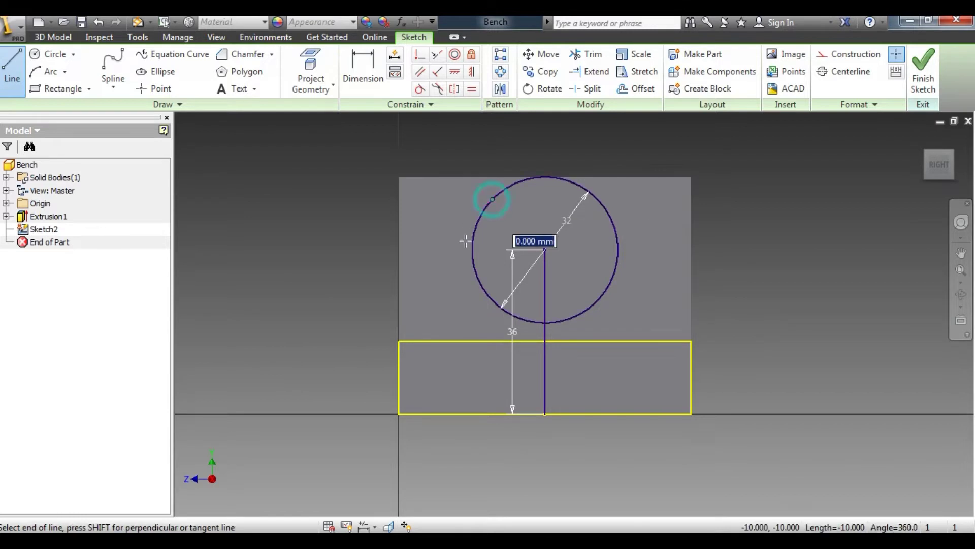
click(430, 373)
right_click(406, 308)
click(456, 311)
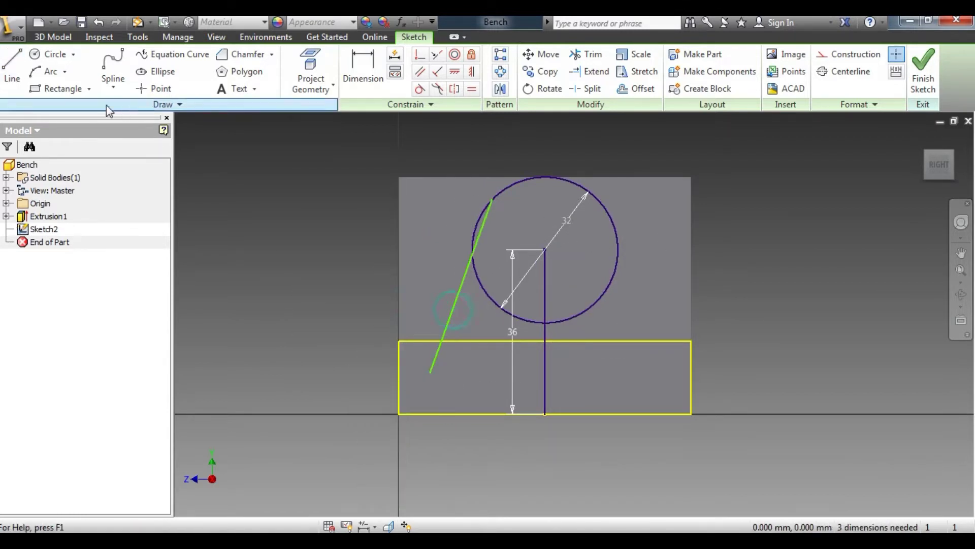
click(12, 65)
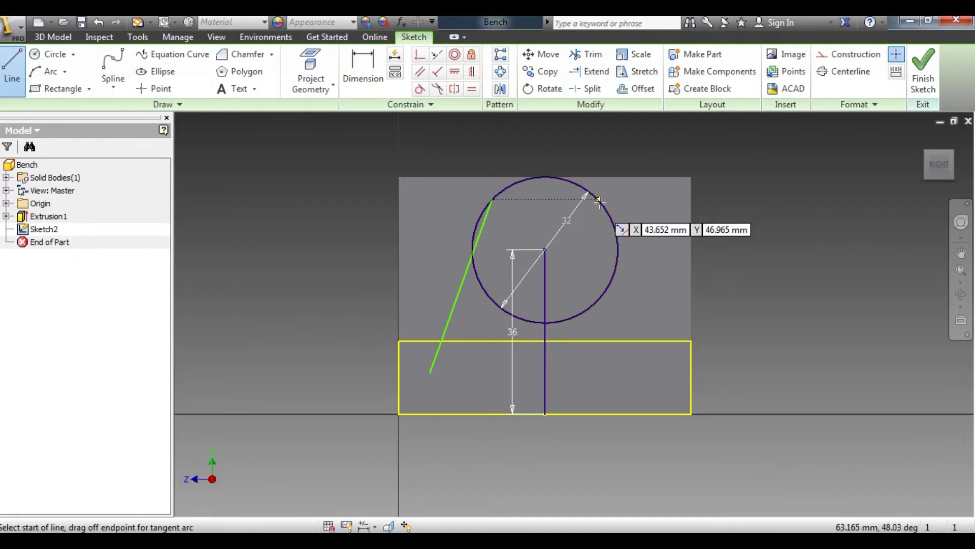
click(600, 203)
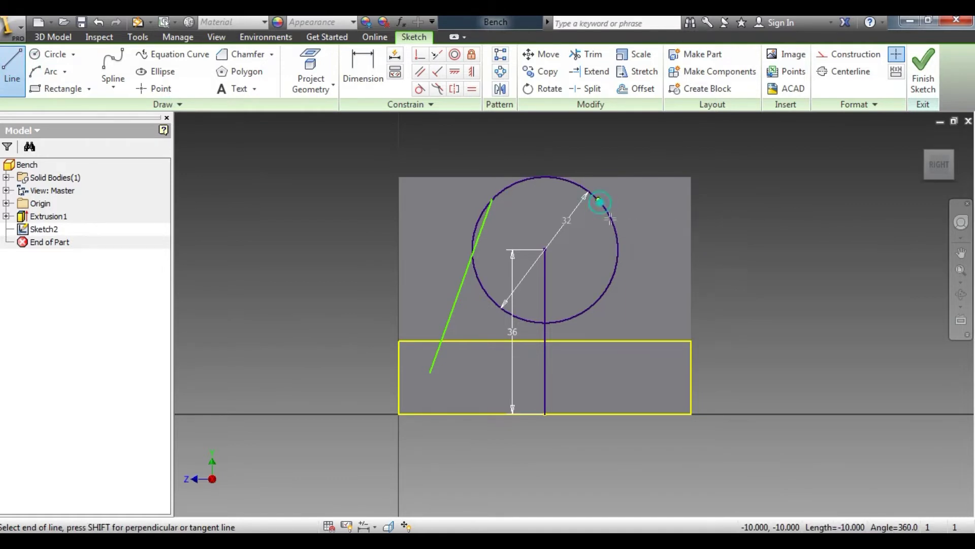
click(662, 379)
right_click(756, 315)
click(804, 311)
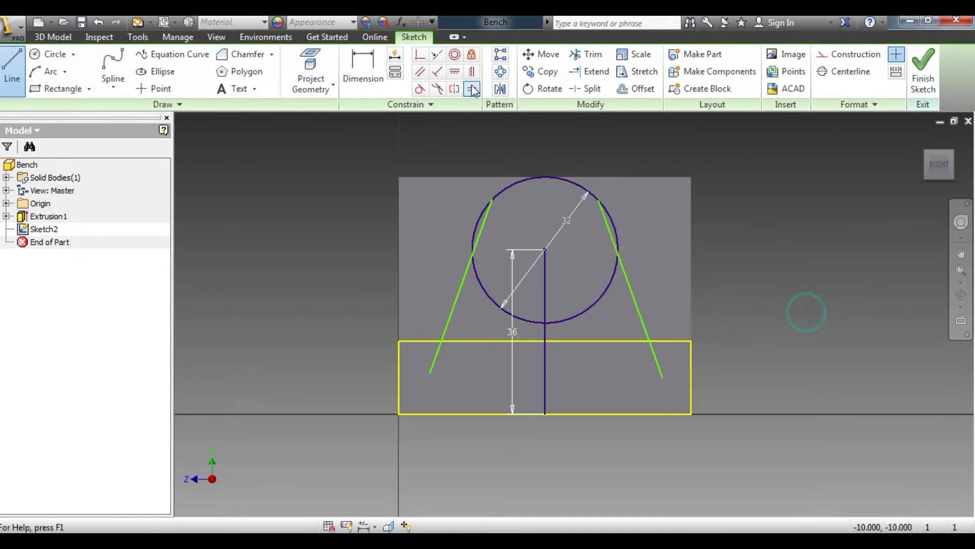
Step: Make both slanted lines tangent to the circle
click(420, 90)
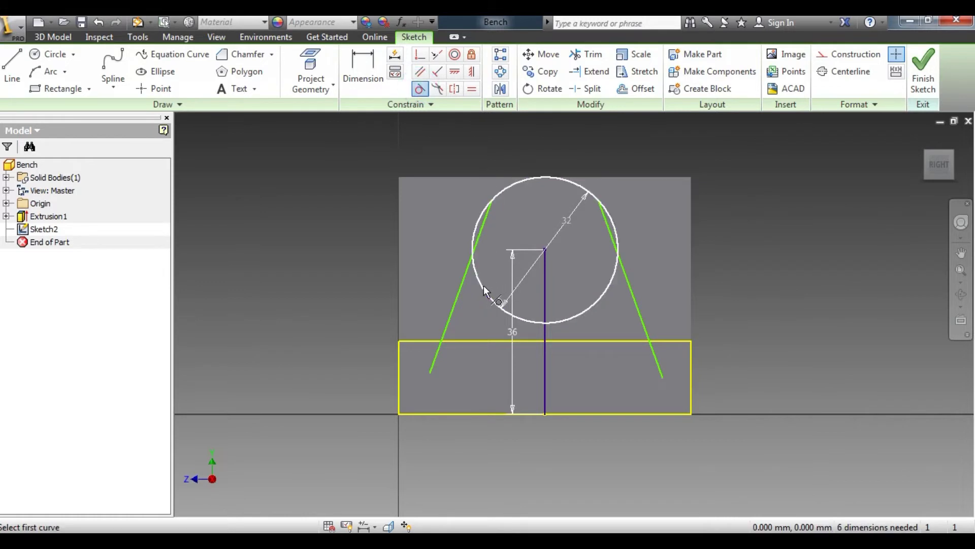
click(483, 288)
click(482, 288)
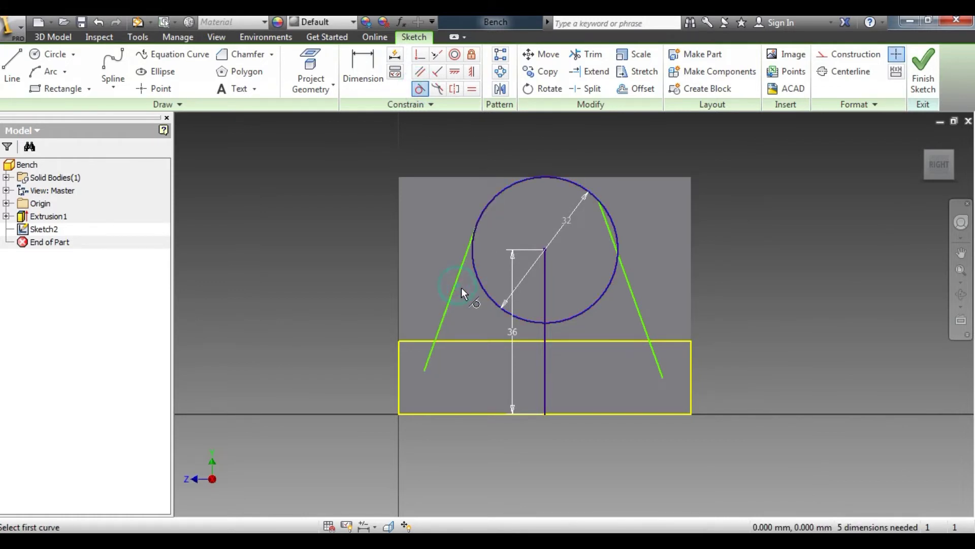
click(599, 297)
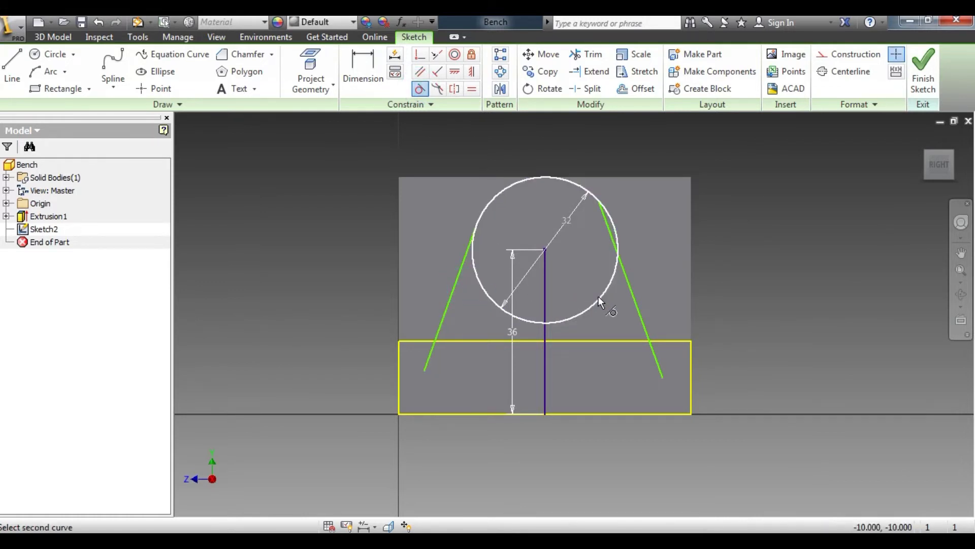
click(629, 290)
right_click(756, 273)
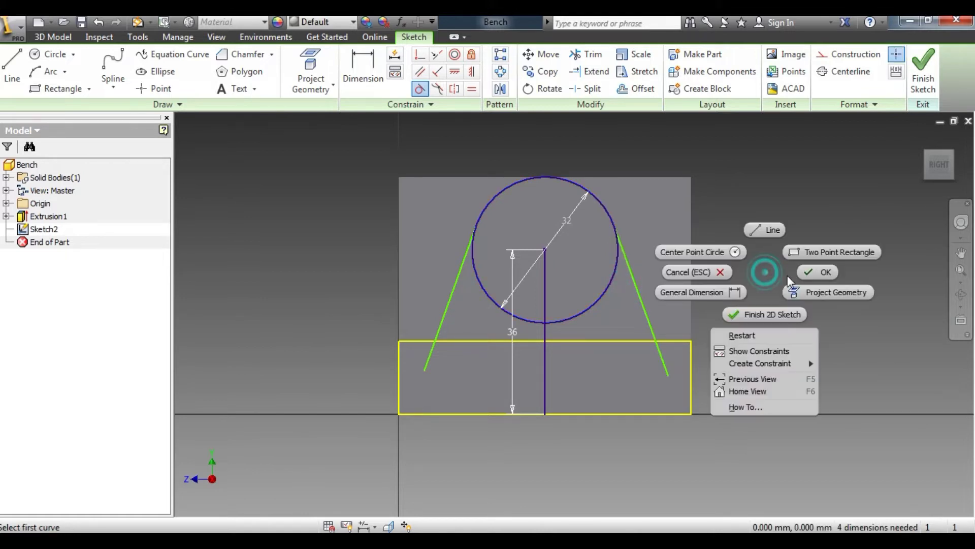
click(819, 272)
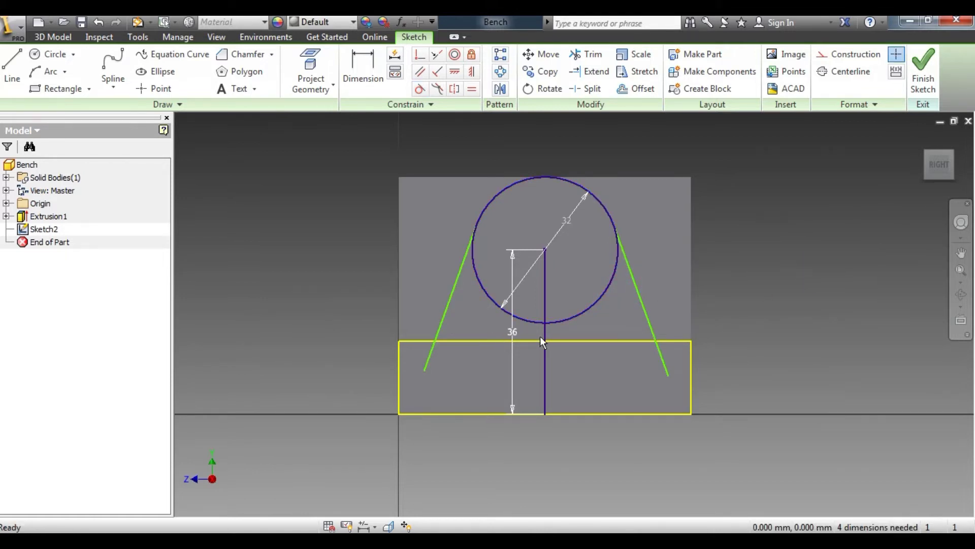
Step: Dimension the angle between the two slanted lines as 50 degrees
click(363, 68)
click(445, 316)
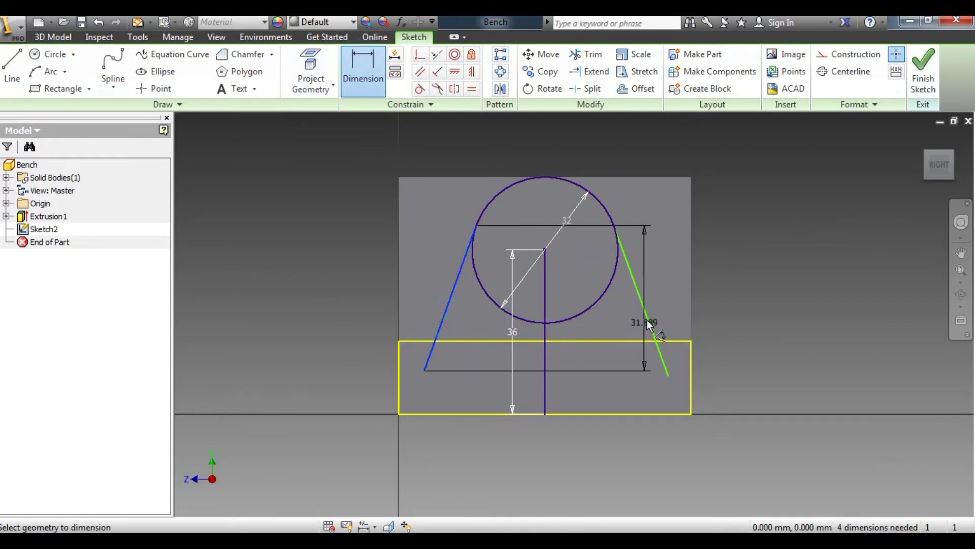
click(647, 318)
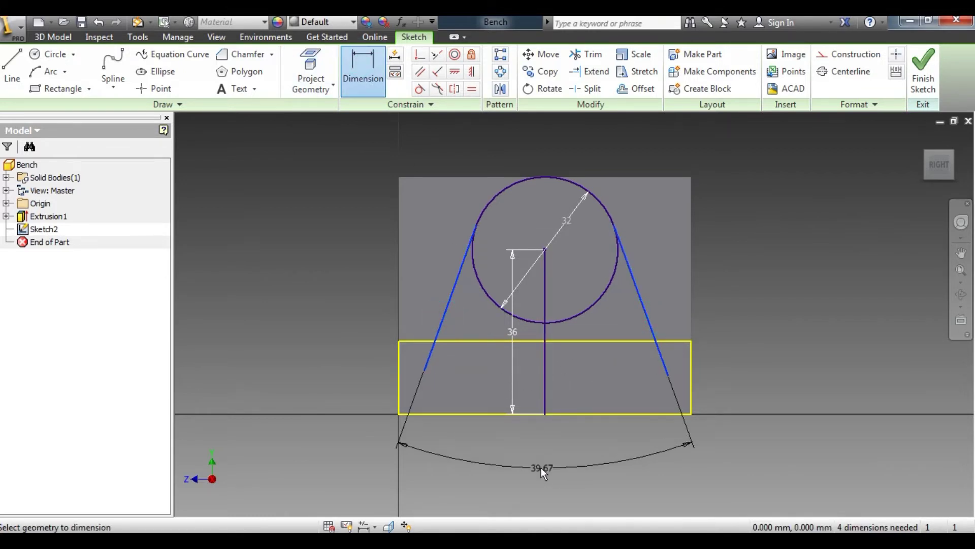
click(541, 464)
text(50)
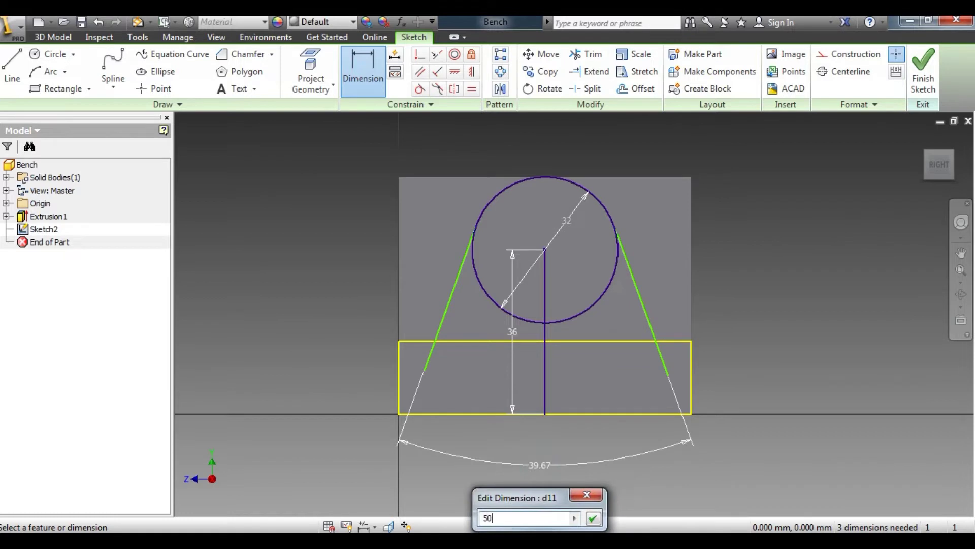
key(Return)
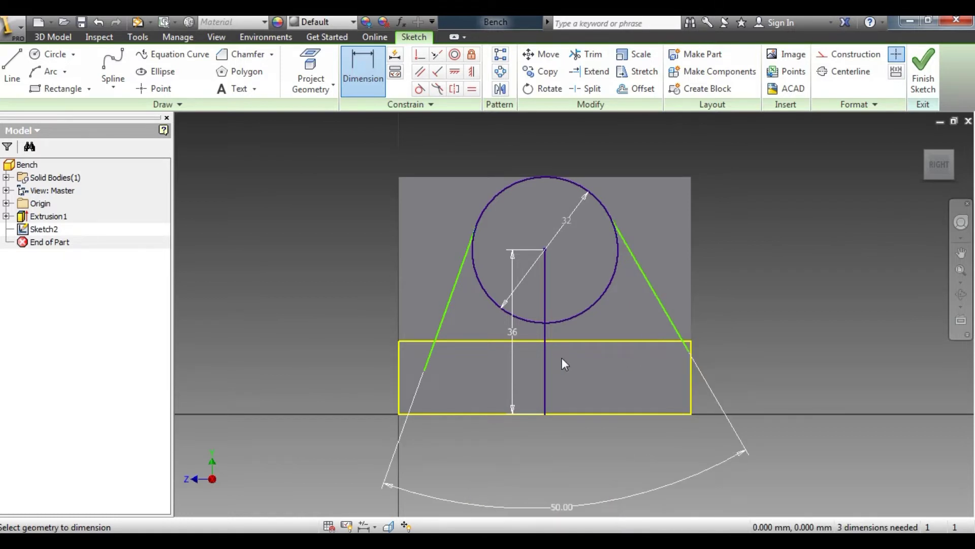
Step: Dimension the angle between the vertical centre line and the right slanted line as 25 degrees
click(541, 336)
click(663, 309)
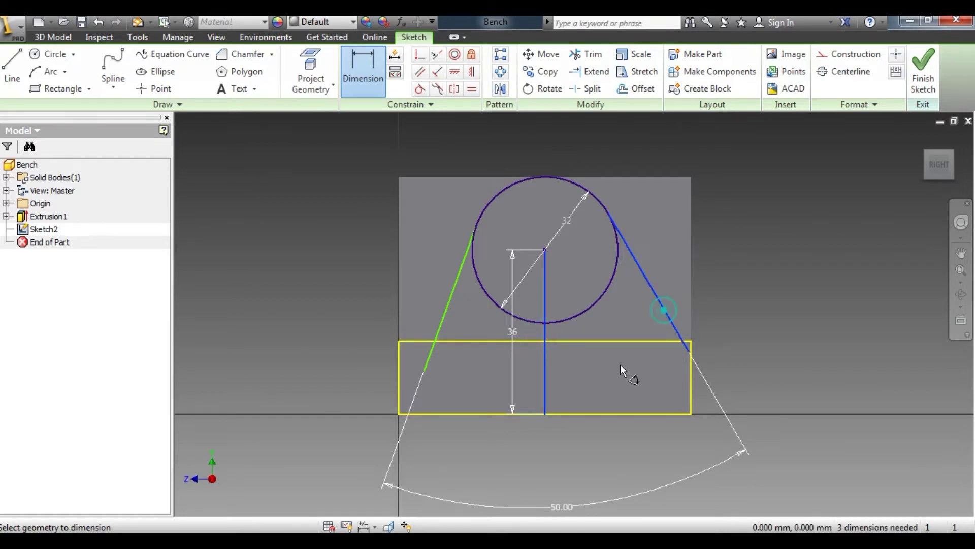
click(615, 372)
text(25)
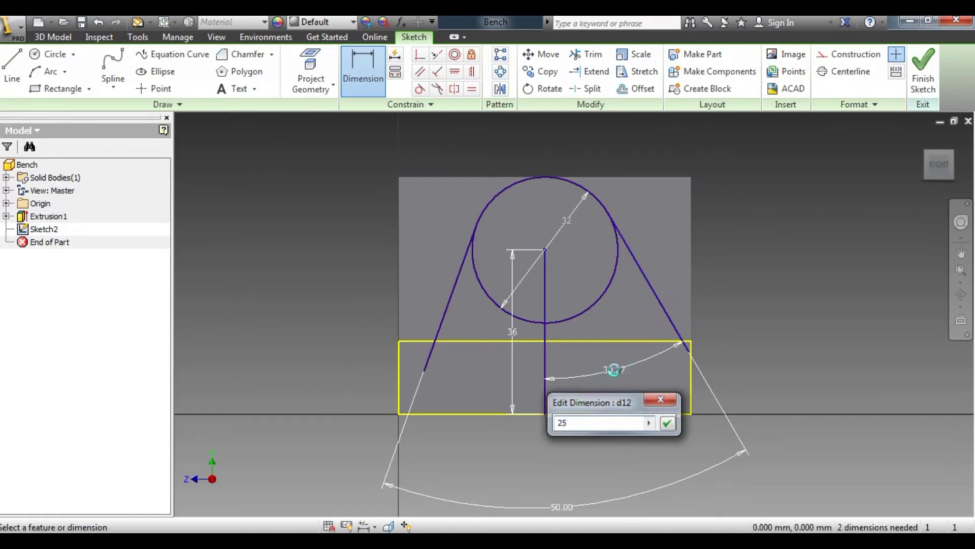
key(Return)
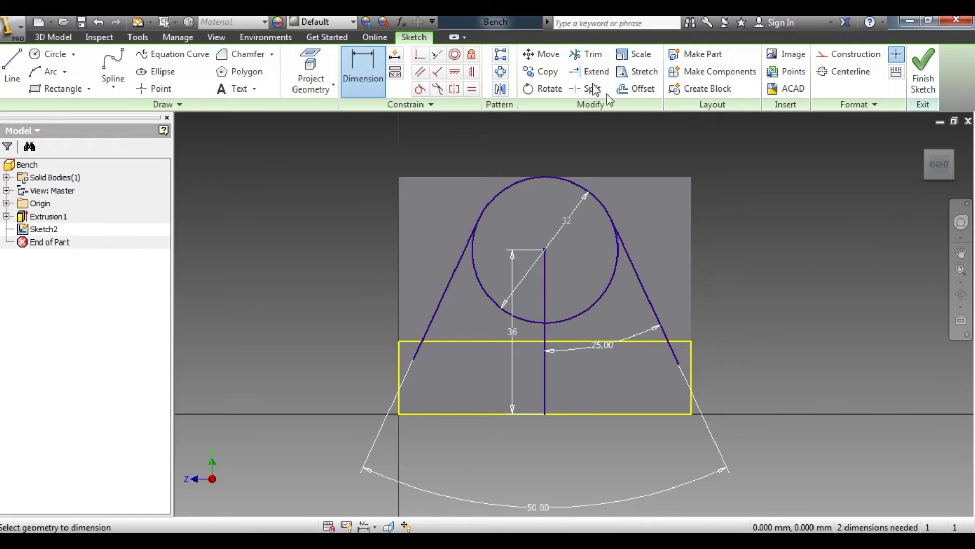
Step: Trim away the lower part of the circle between the two tangent lines, keeping only the top arc
click(588, 54)
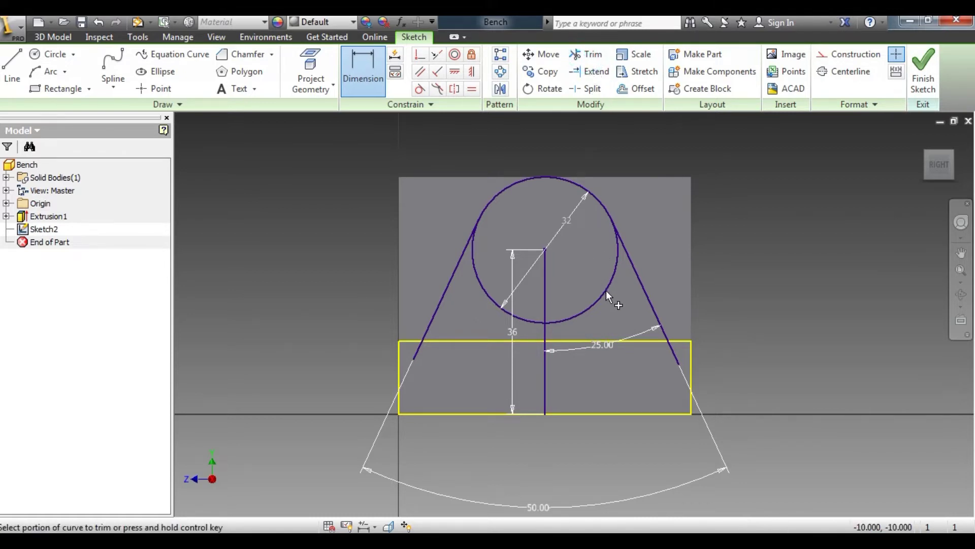
click(603, 299)
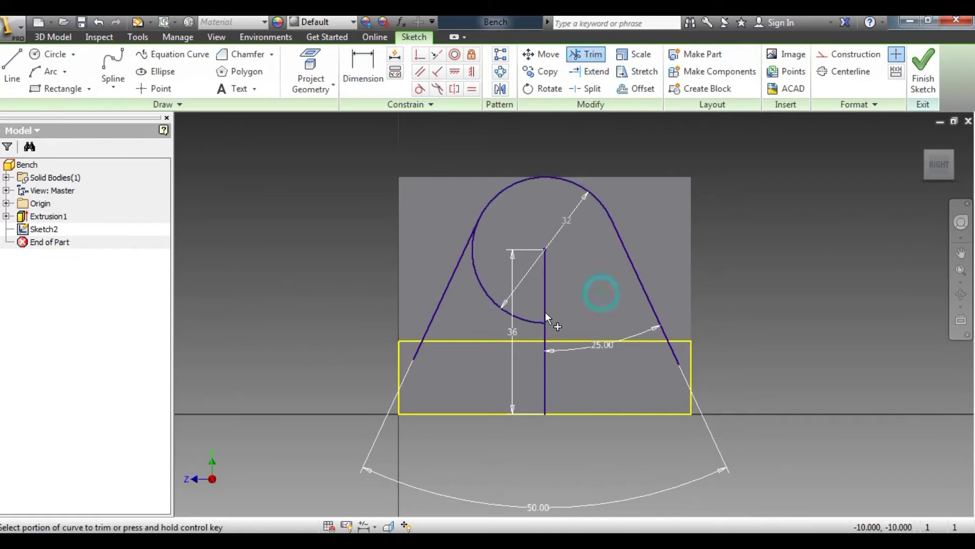
click(528, 324)
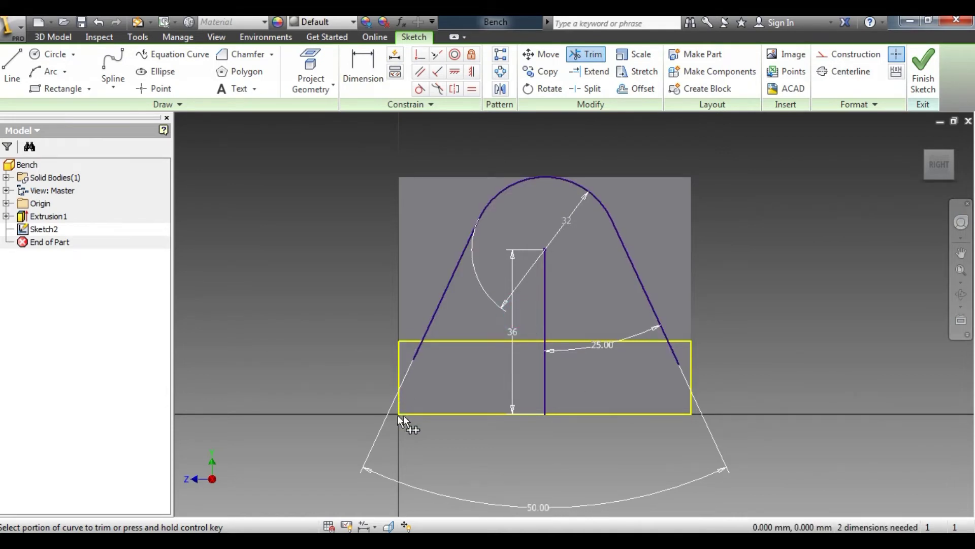
Step: Trace the low plate's end outline with lines from the left slanted line around the side and bottom edges to the right slanted line
click(12, 65)
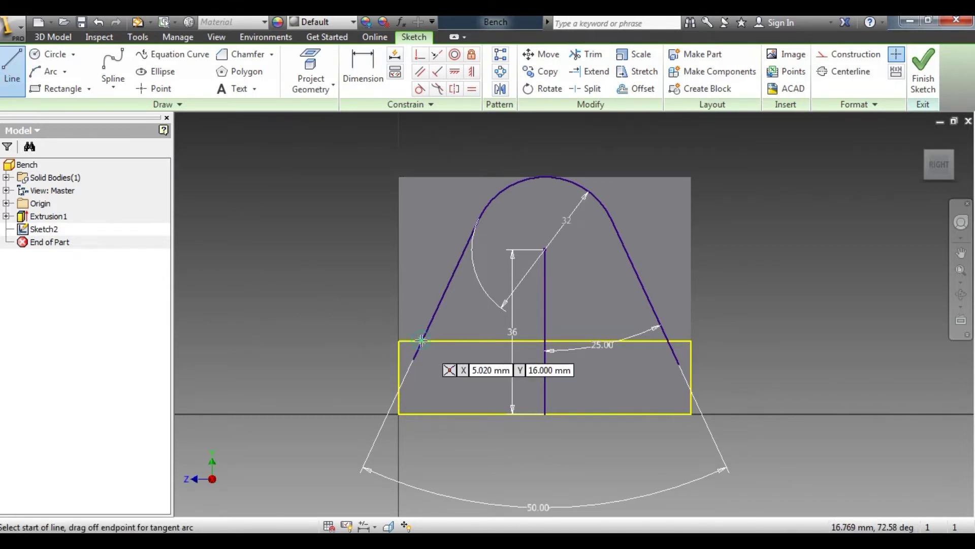
click(421, 340)
double_click(398, 340)
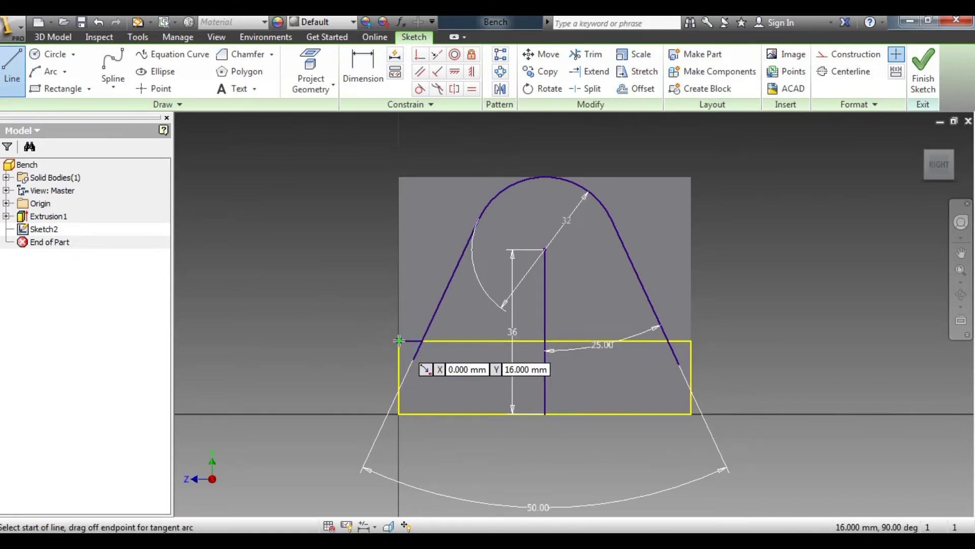
click(399, 341)
double_click(398, 416)
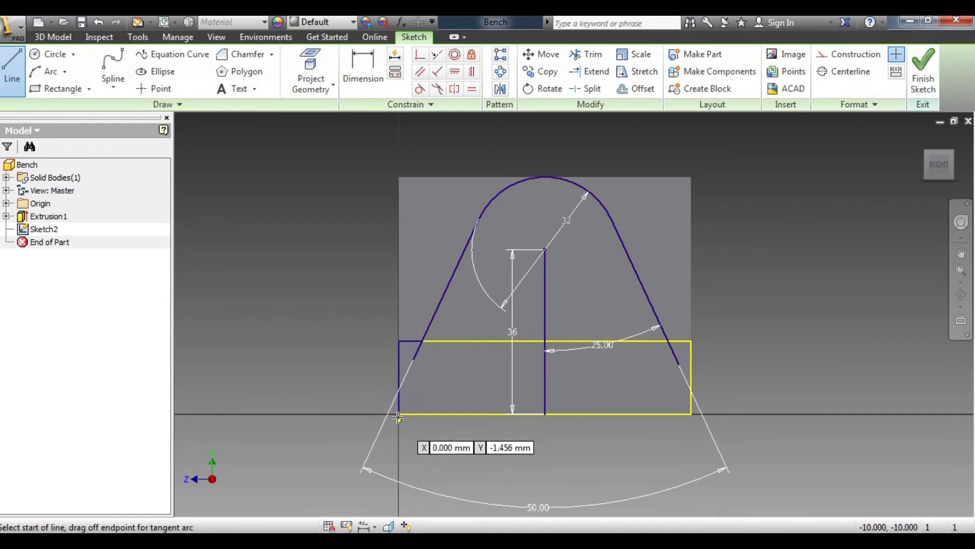
click(399, 415)
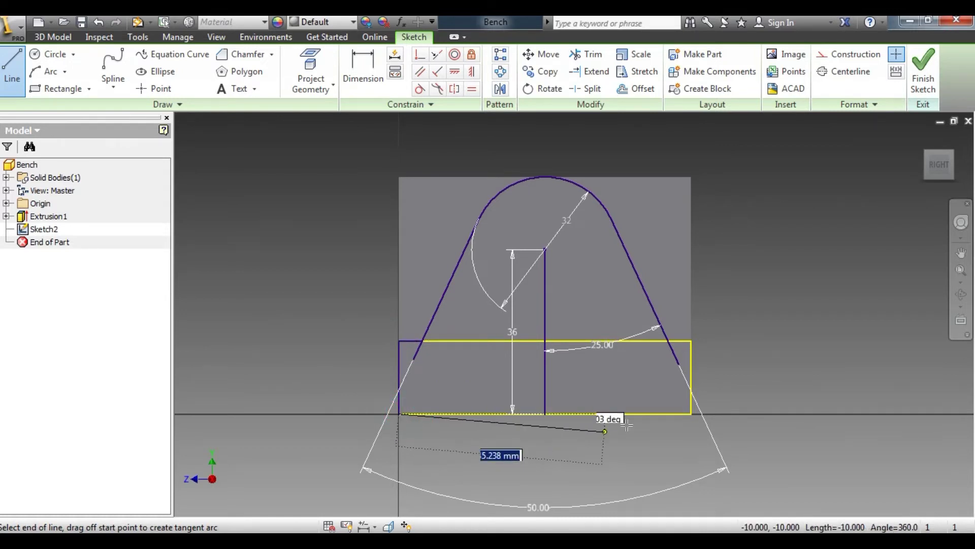
double_click(691, 414)
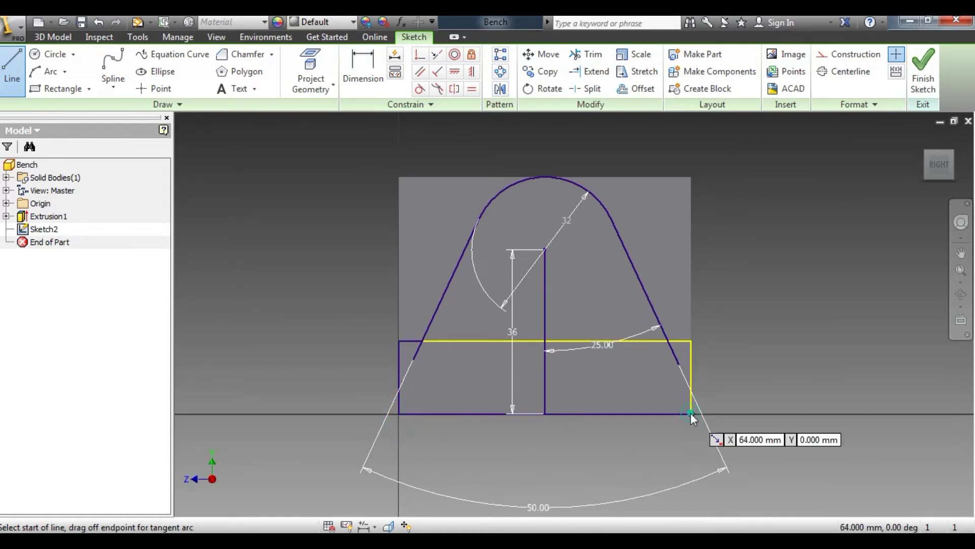
click(690, 414)
double_click(691, 340)
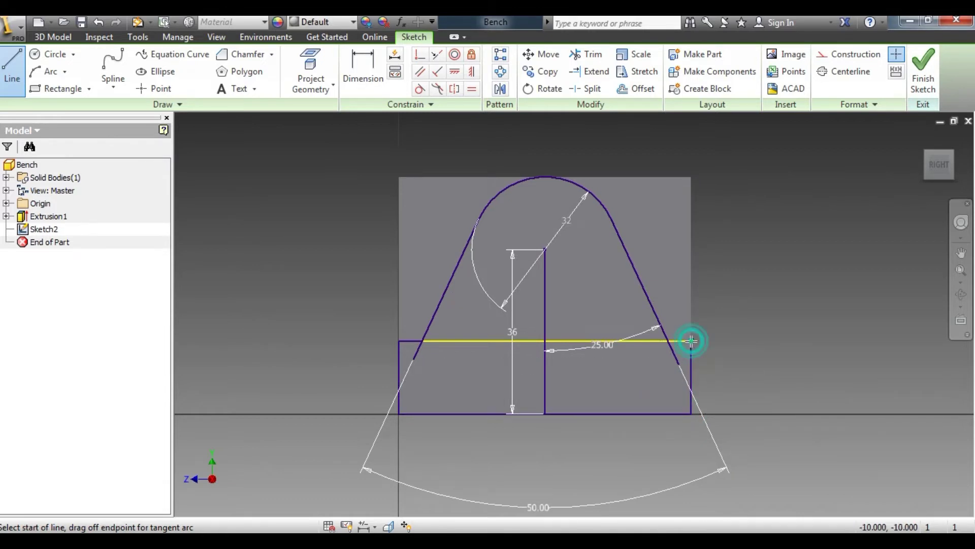
click(691, 341)
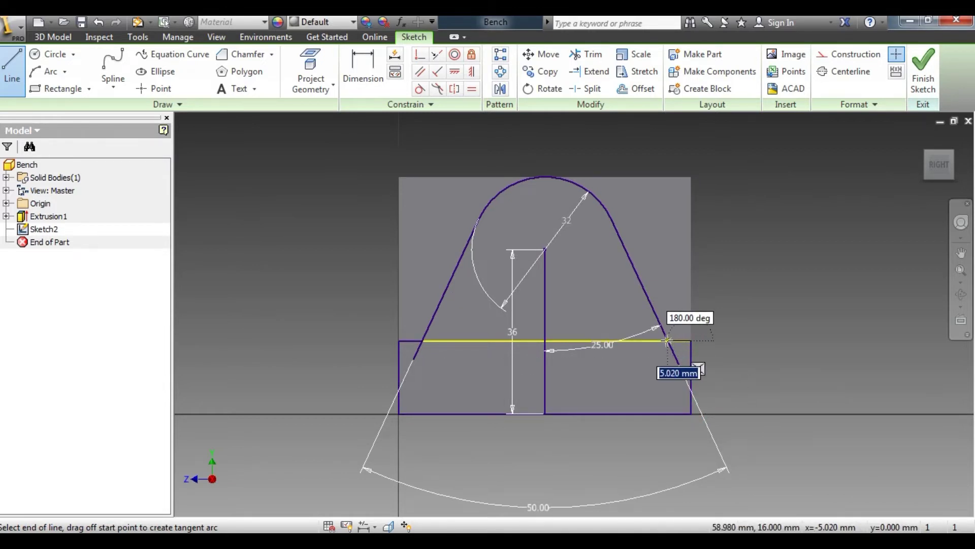
right_click(797, 298)
click(849, 298)
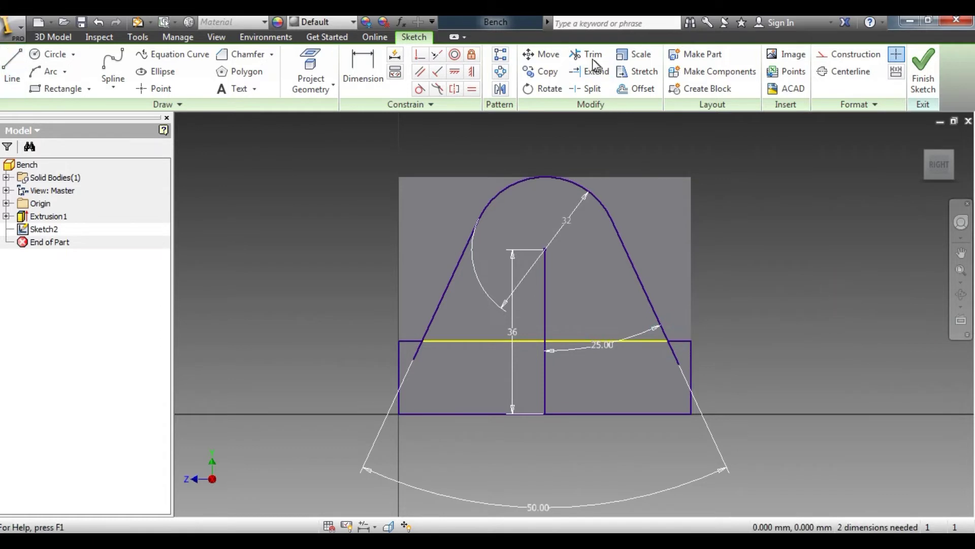
Step: Trim the ends of both slanted lines that extend below the low plate's top edge
click(589, 55)
click(671, 355)
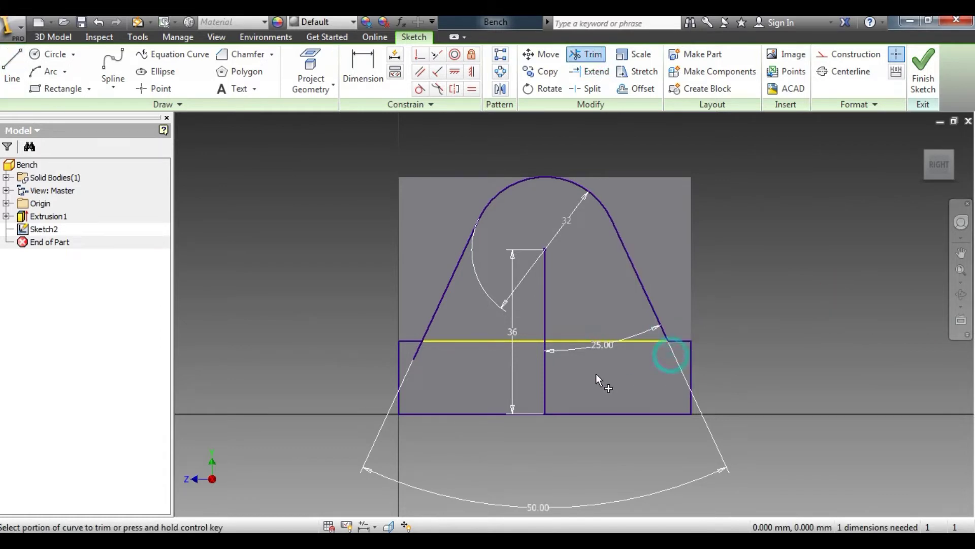
click(418, 352)
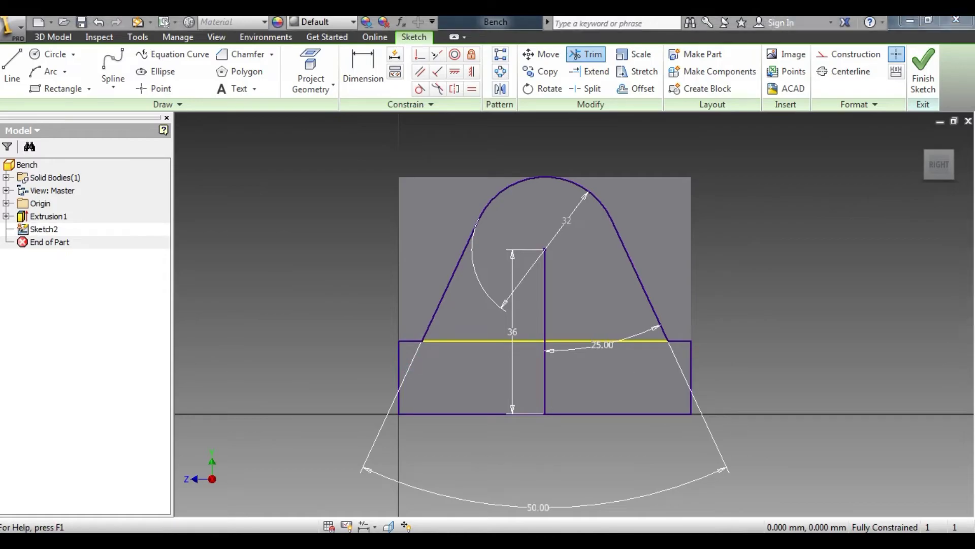
Step: Check the base drawing, then draw a 16 mm diameter circle centred on the support's top arc centre
click(406, 539)
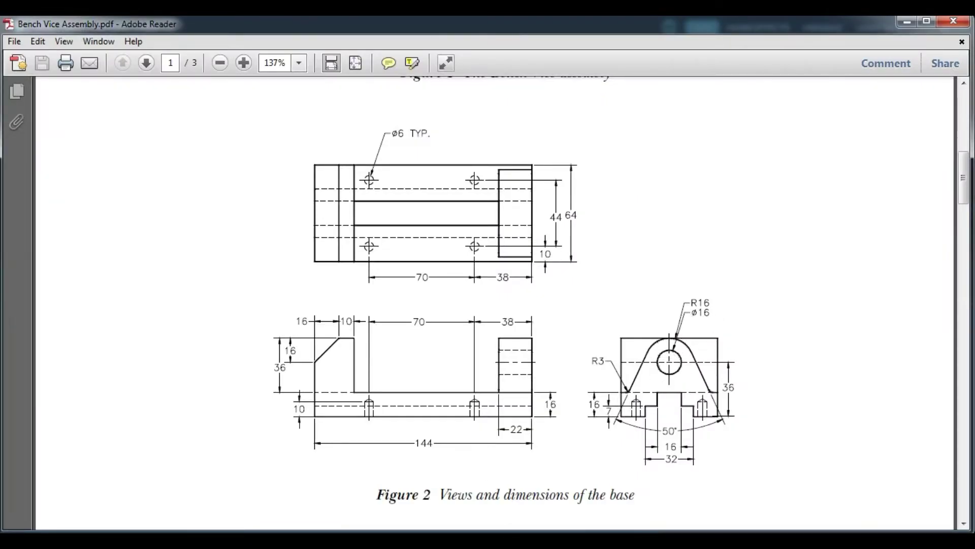
click(482, 539)
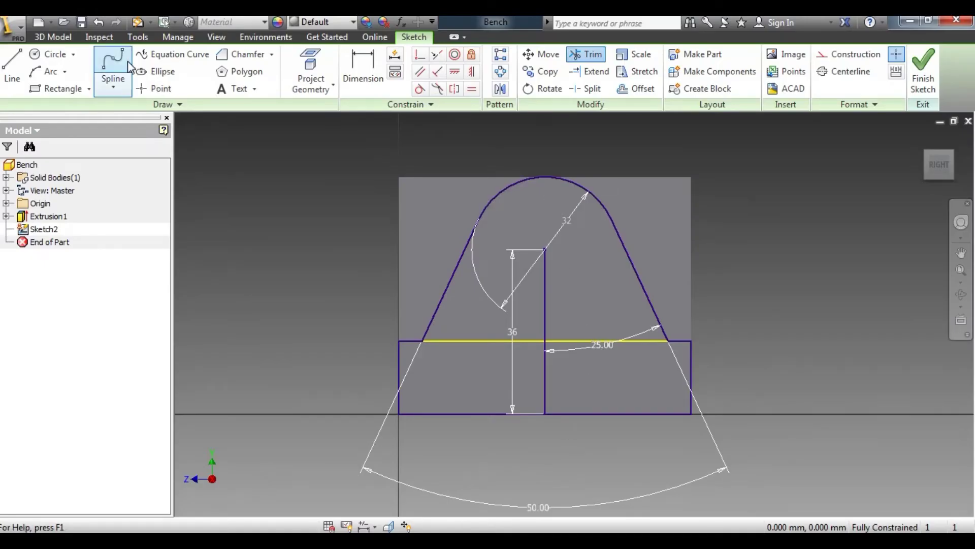
click(51, 54)
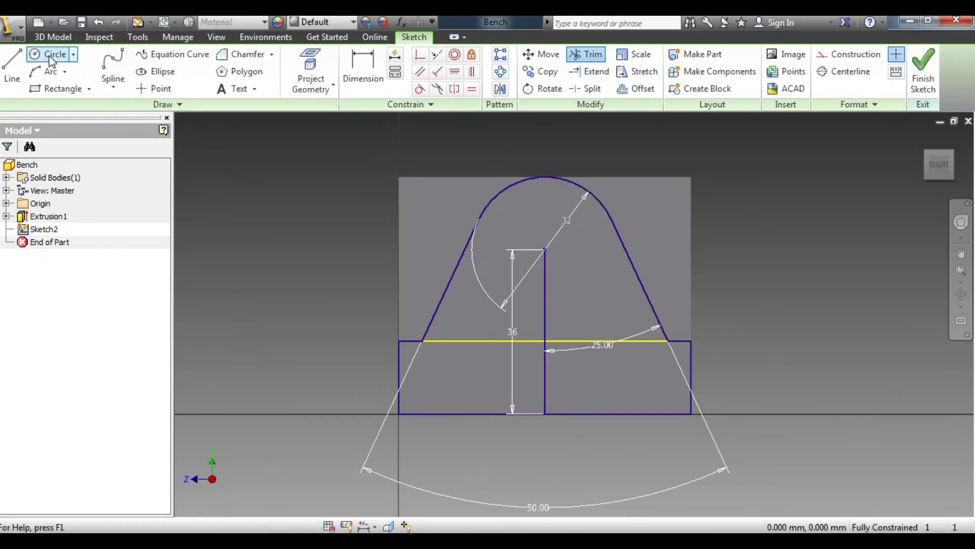
click(545, 250)
text(16)
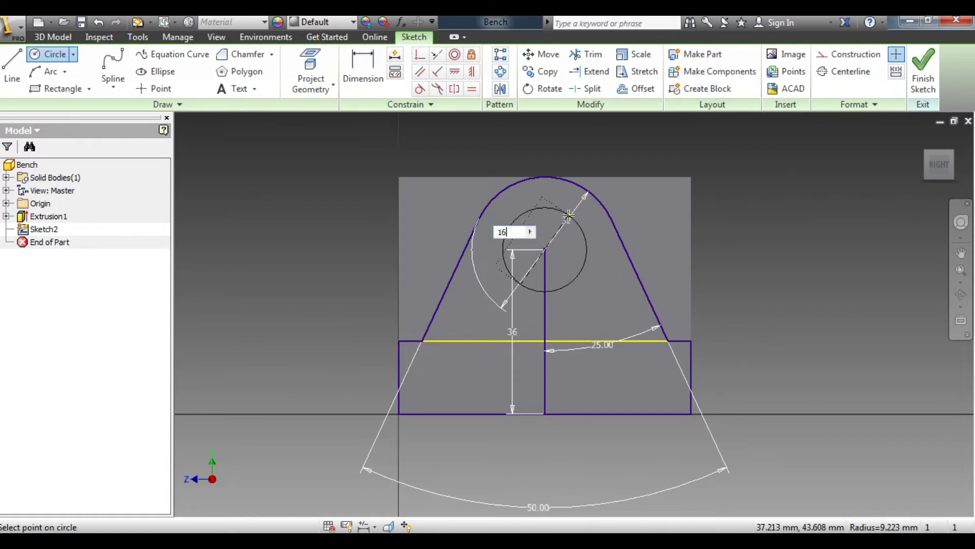
key(Return)
right_click(743, 207)
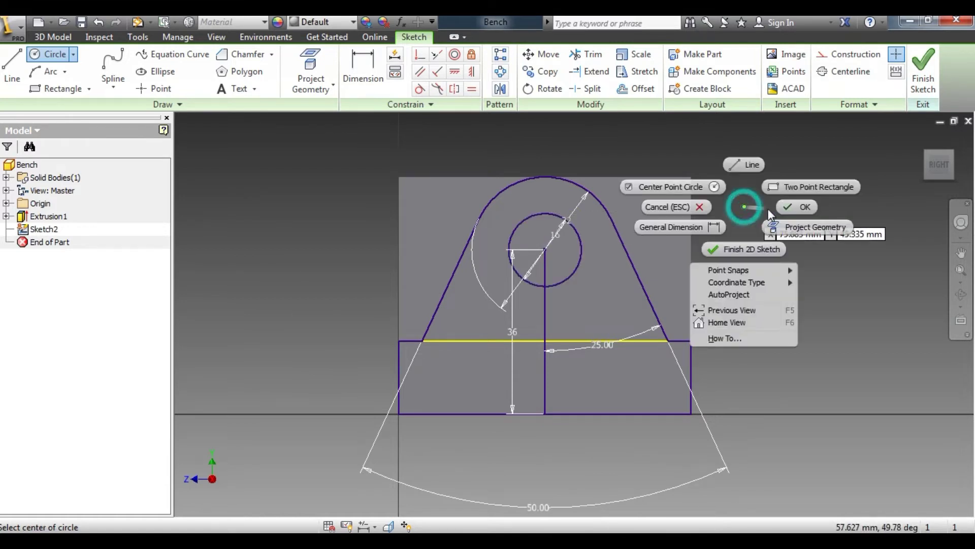
click(782, 203)
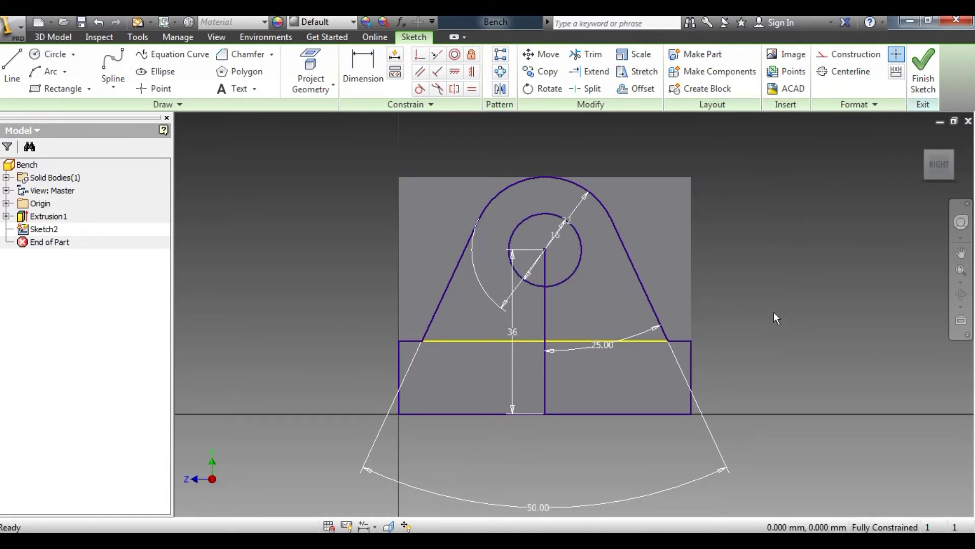
Step: Fillet both corners where the slanted lines meet the plate's top edge with a 3 mm radius
key(alt+Tab)
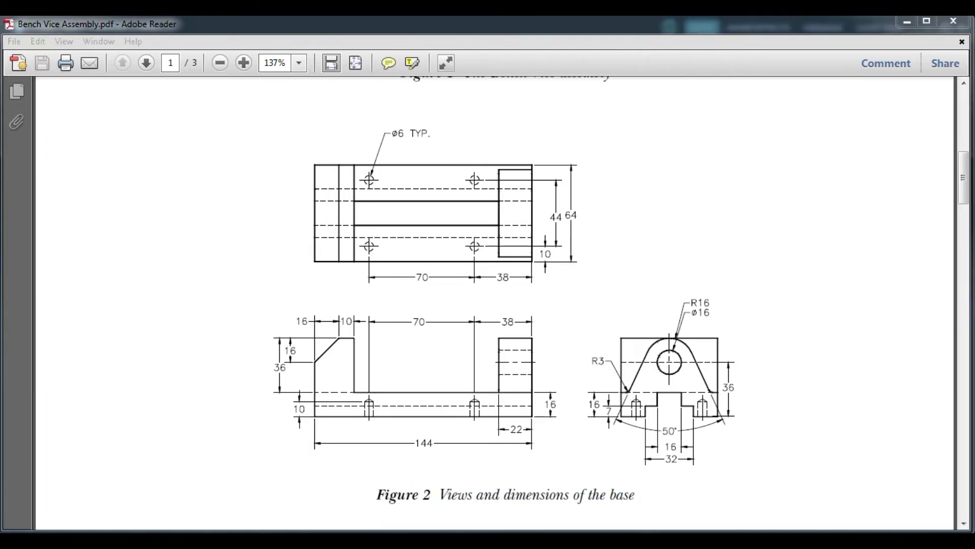
key(alt+Tab)
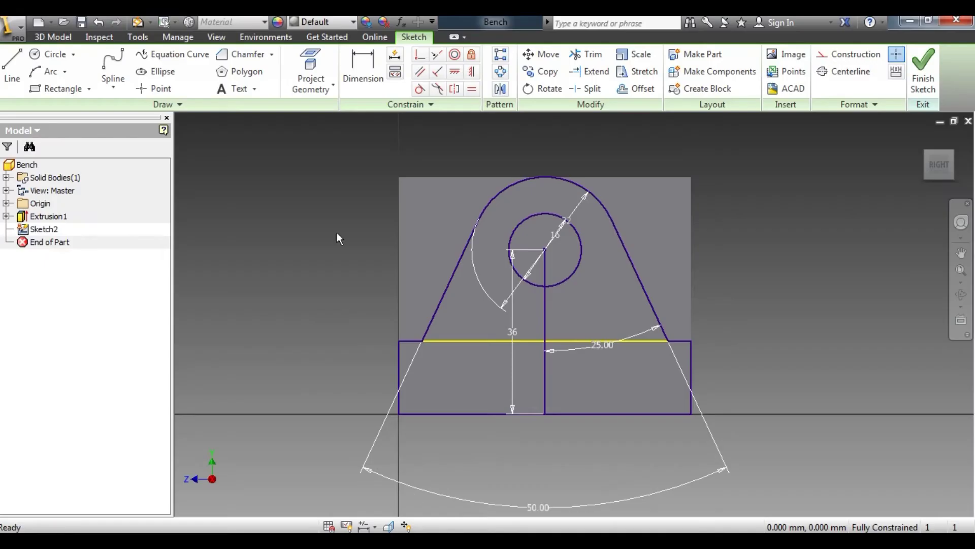
click(272, 54)
click(247, 75)
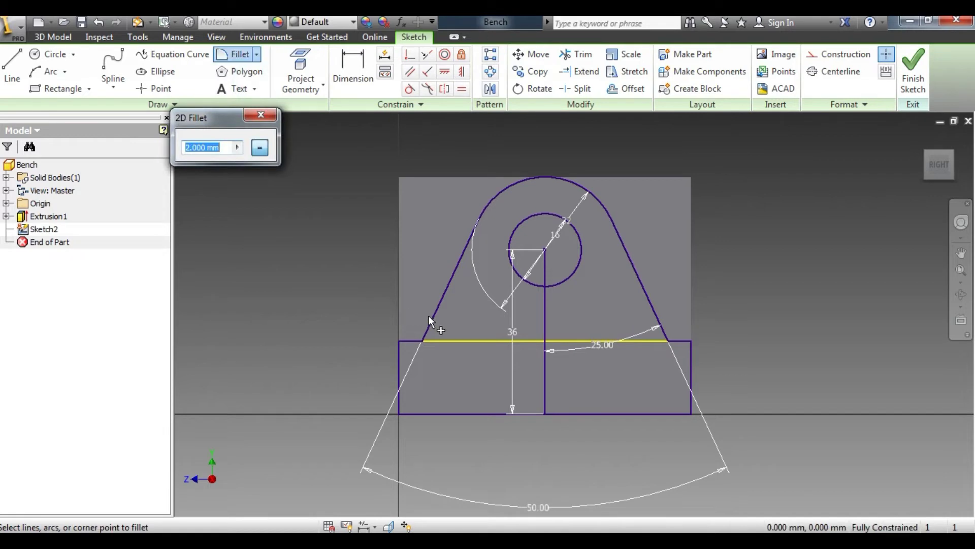
text(3)
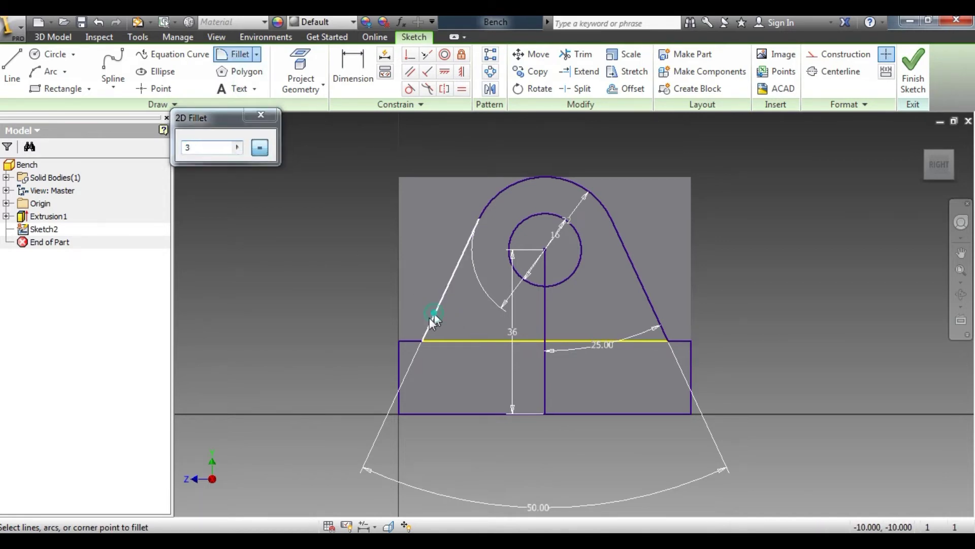
click(413, 340)
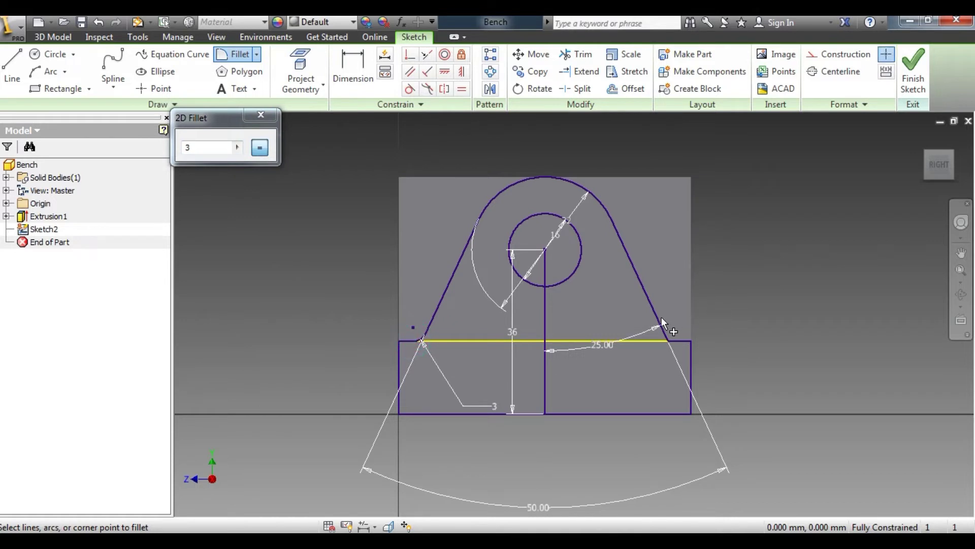
click(668, 338)
click(261, 115)
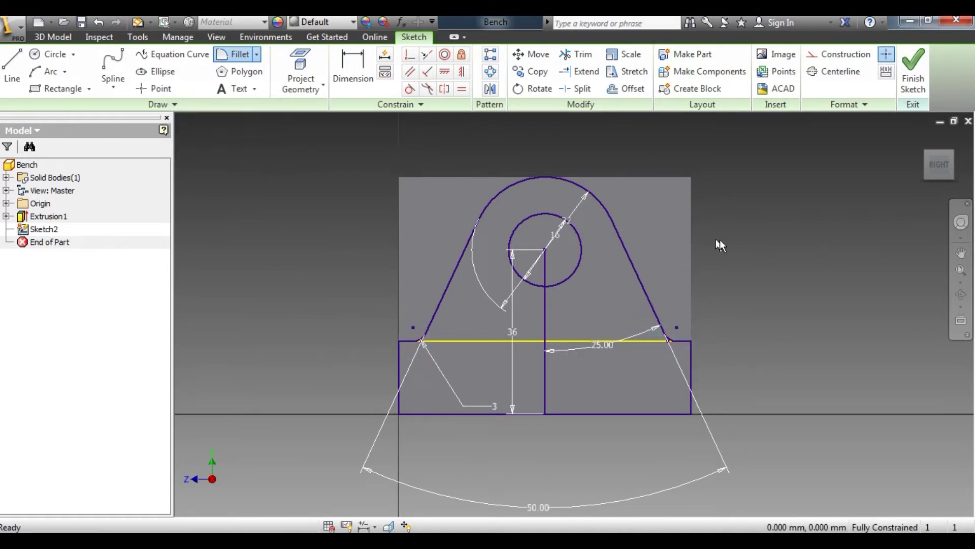
right_click(772, 226)
click(826, 227)
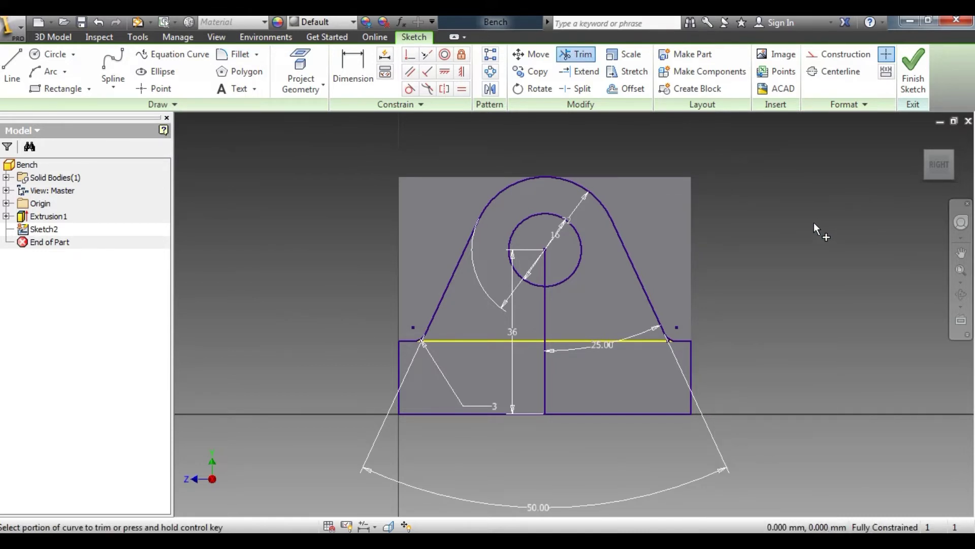
right_click(813, 223)
click(852, 224)
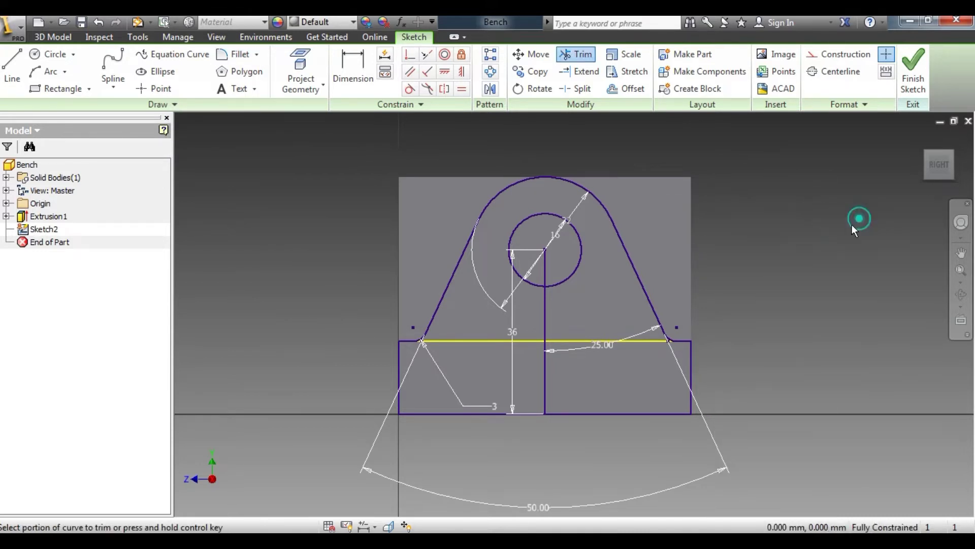
Step: Delete the vertical centre line below the circle's centre and finish the sketch
click(543, 377)
key(Delete)
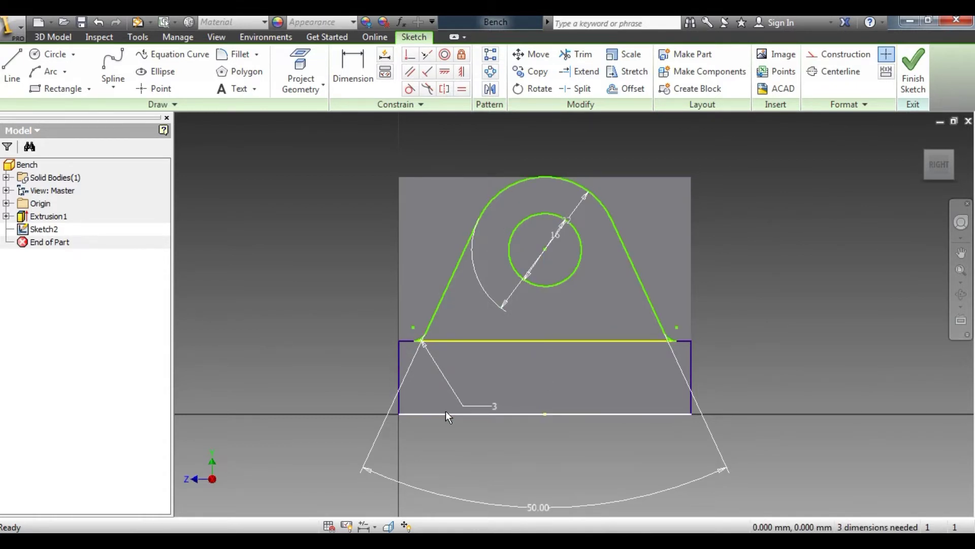
click(913, 72)
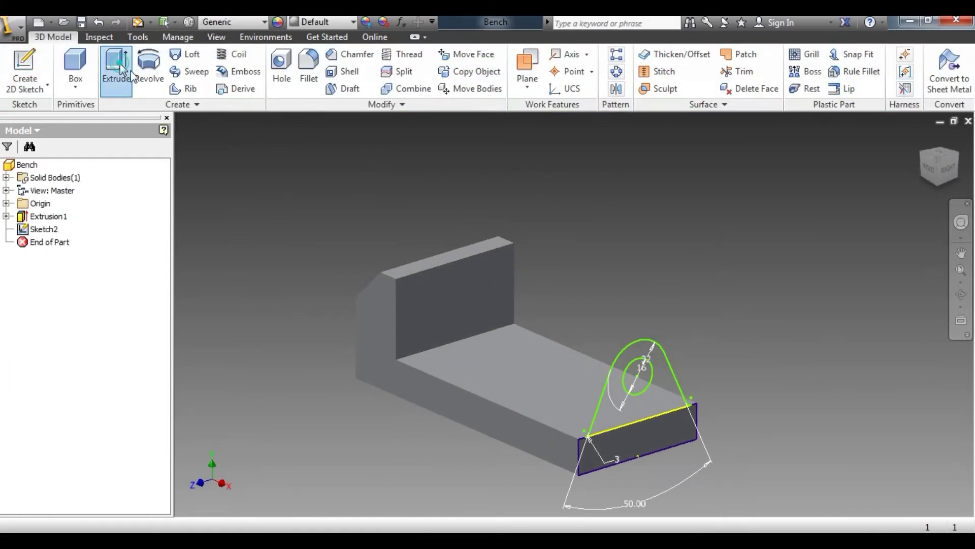
Step: Extrude the rounded support profile 22 mm inward over the low plate, joined to the base and leaving the circular hole open
click(116, 65)
click(647, 410)
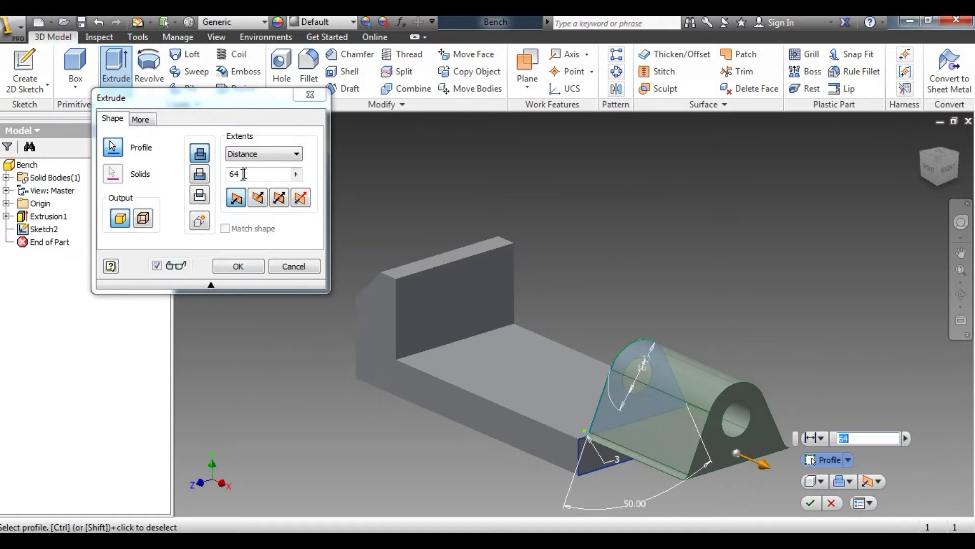
click(257, 198)
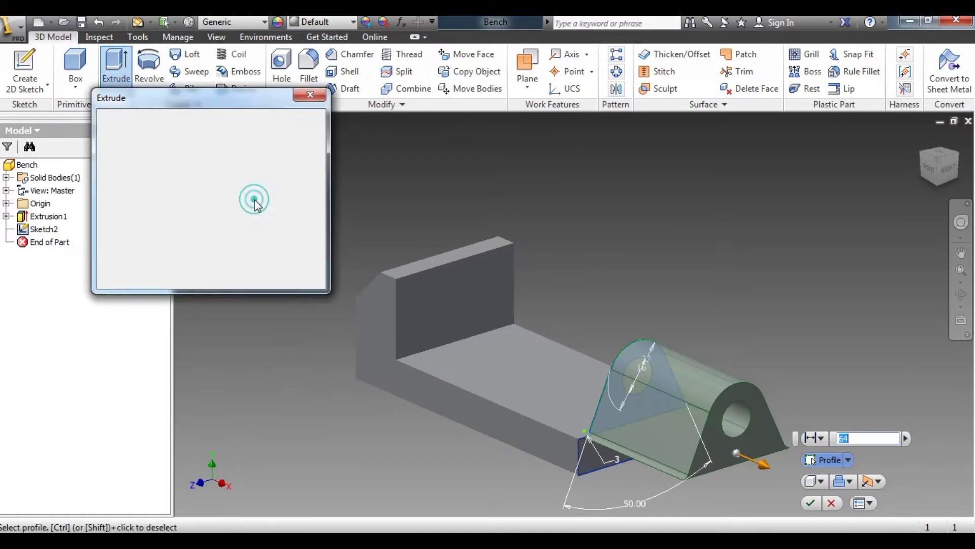
key(alt+Tab)
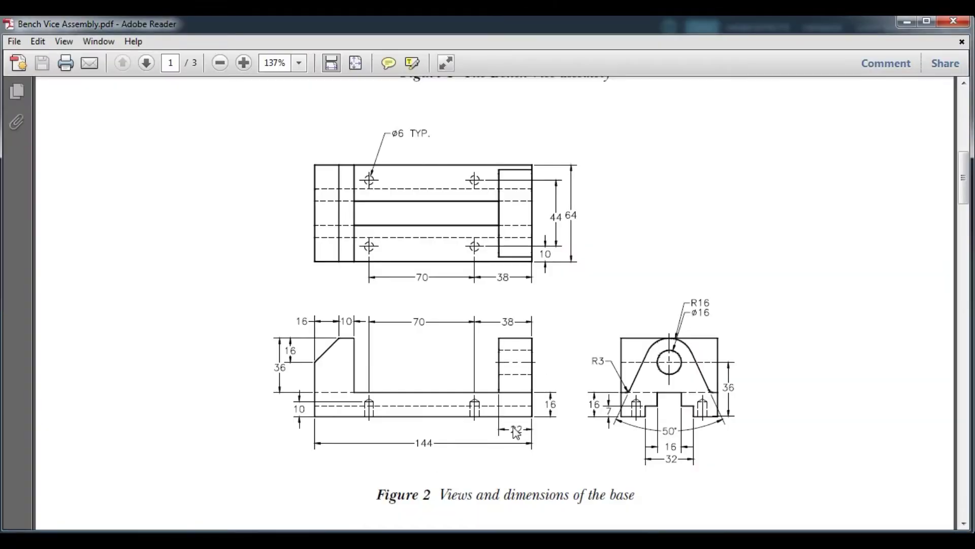
key(alt+Tab)
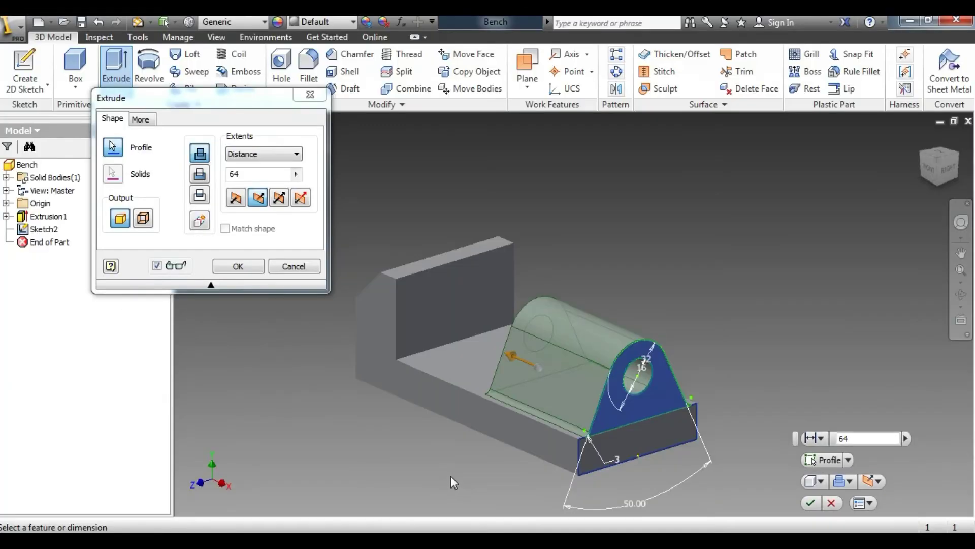
double_click(239, 174)
text(22)
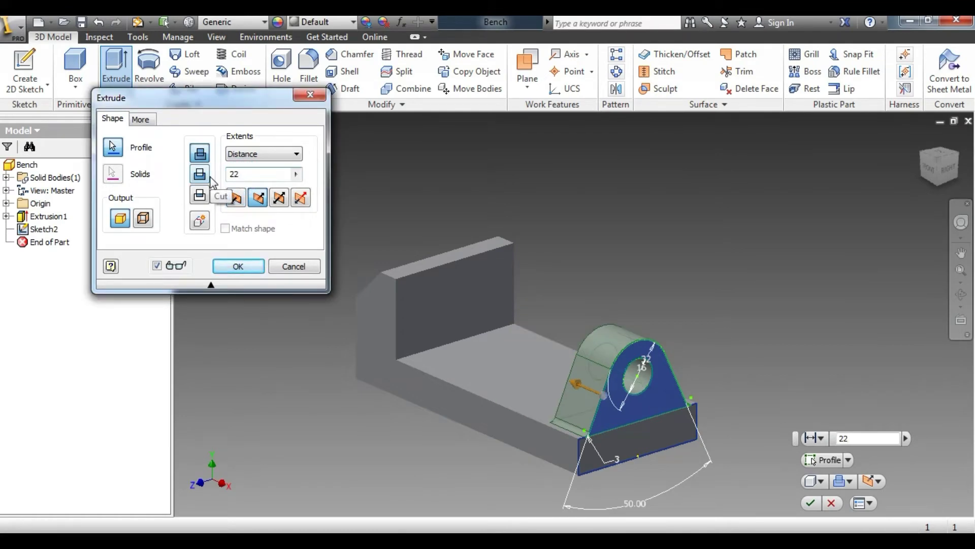
key(Return)
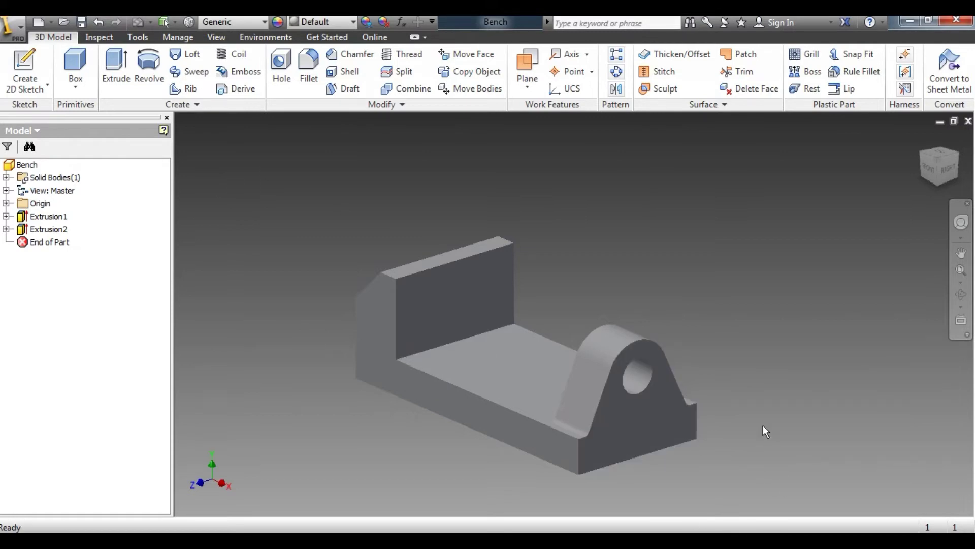
Step: Consult the base drawing and start a new sketch on the outer end face of the screw support
click(330, 541)
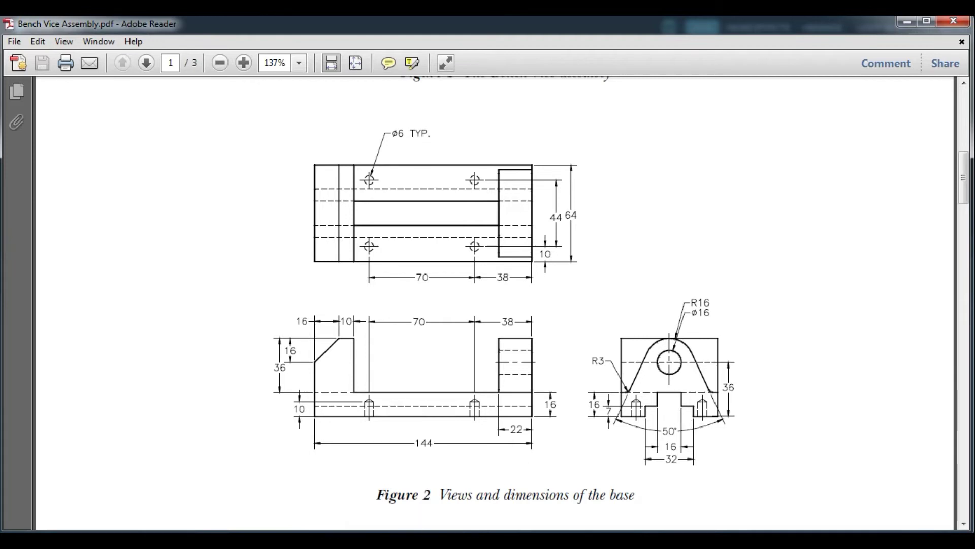
key(alt+Tab)
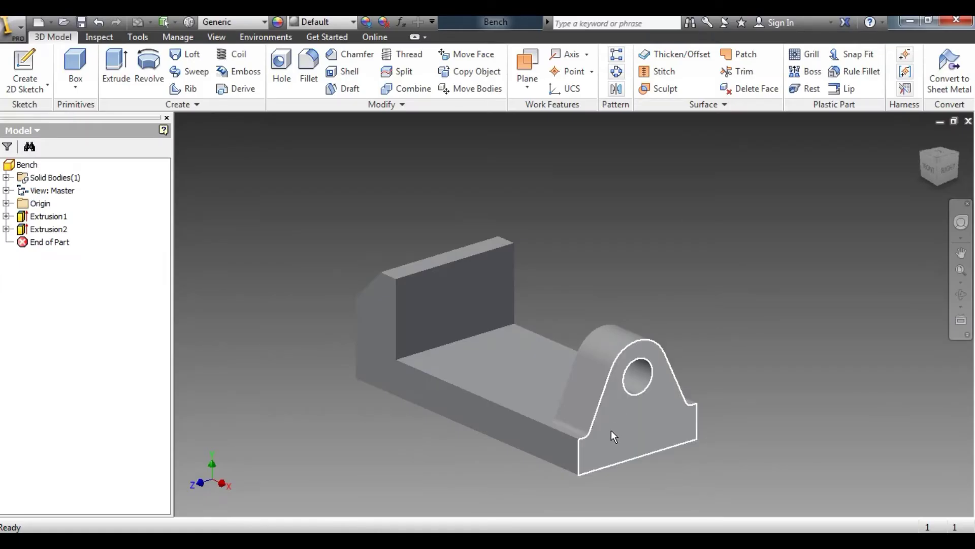
key(s)
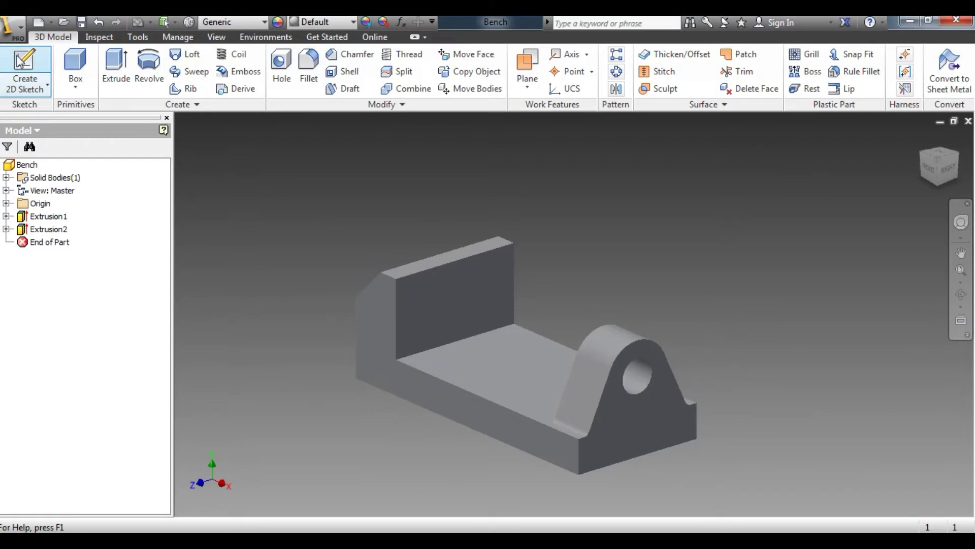
click(617, 428)
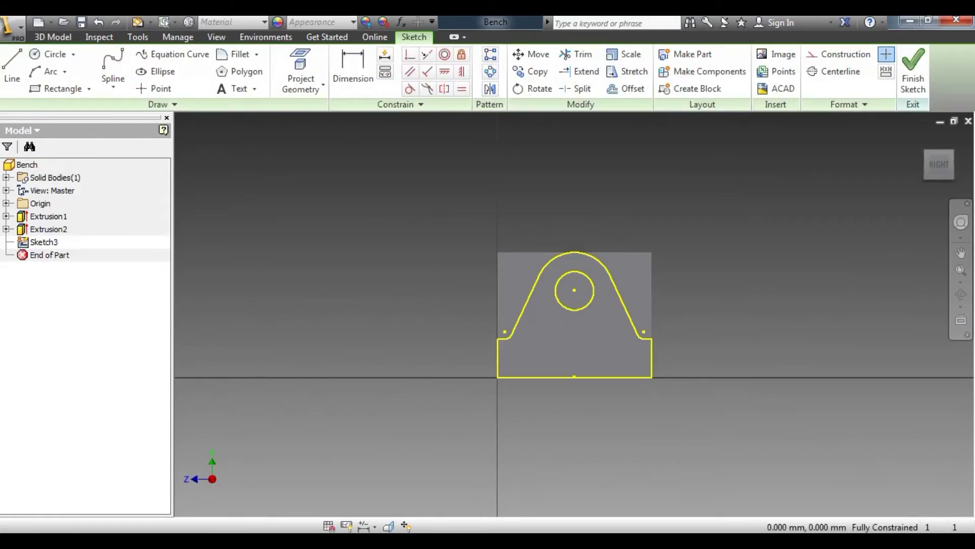
Step: Sketch two stacked rectangles for the bottom slot, the lower about 23.4 mm wide and 8 mm high on the bottom edge, the upper narrower
key(alt+Tab)
click(76, 89)
scroll(550, 376, up, 3)
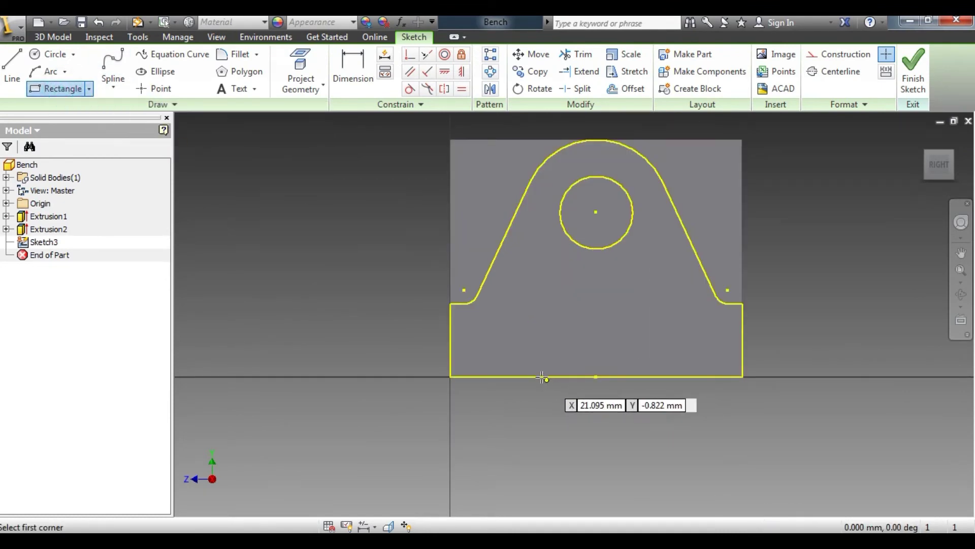
click(543, 377)
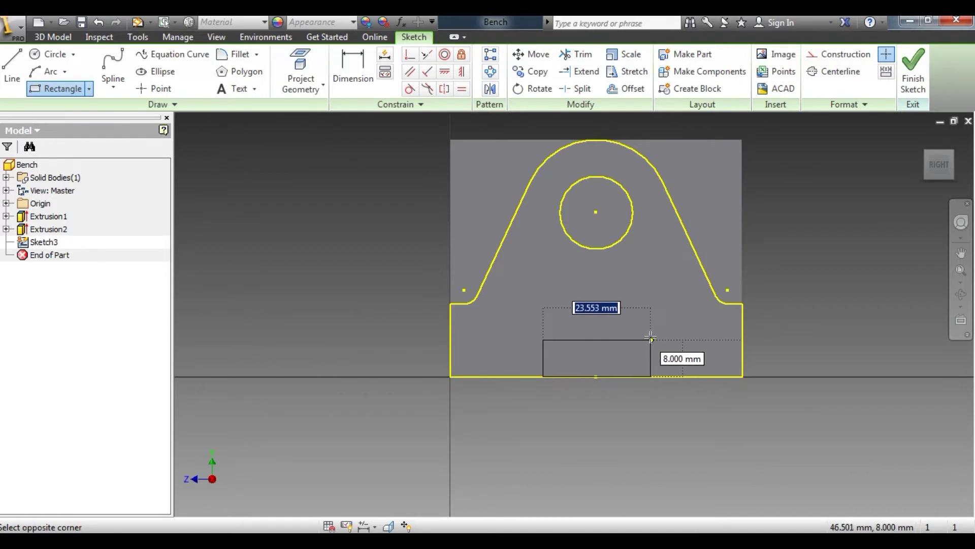
click(651, 336)
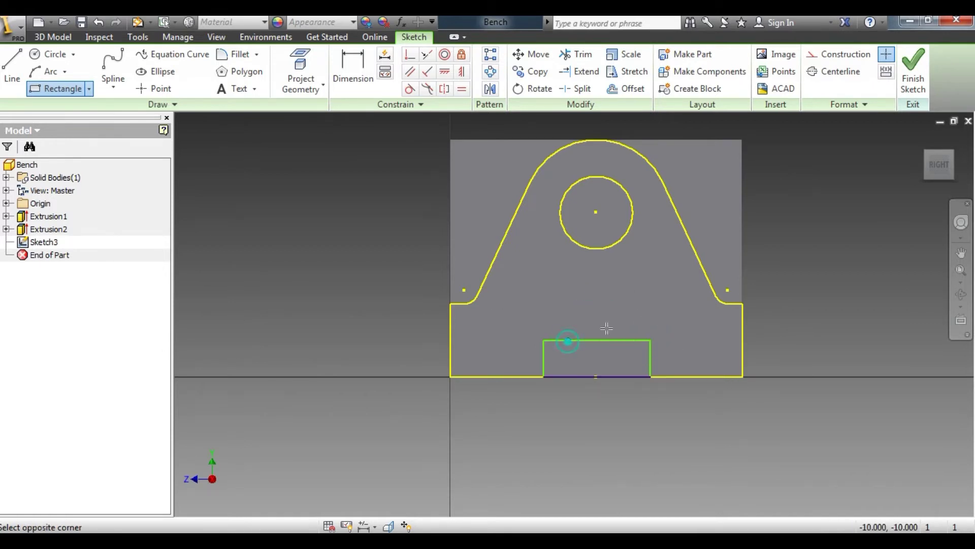
click(633, 312)
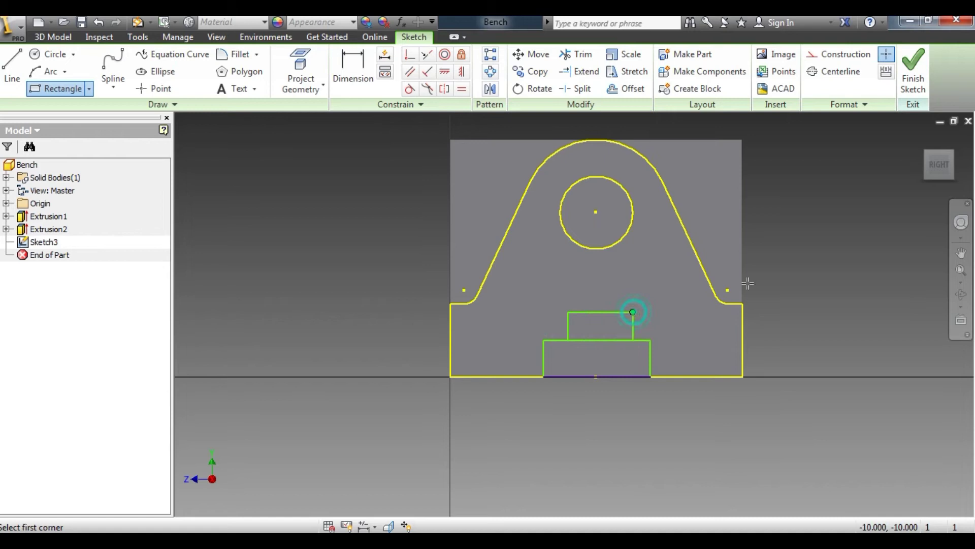
right_click(802, 233)
click(841, 229)
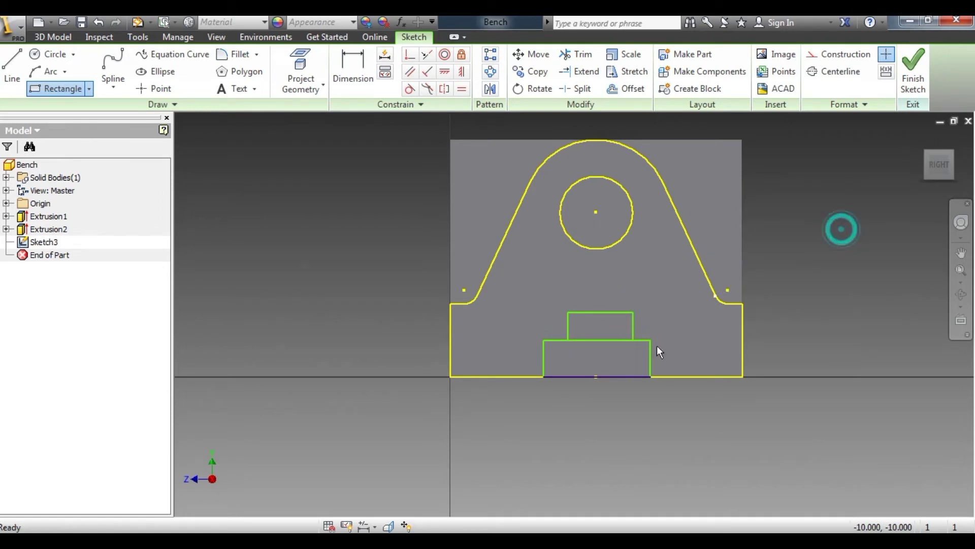
Step: Check the slot size in the base drawing and dimension the lower rectangle's width as 32 mm
click(12, 65)
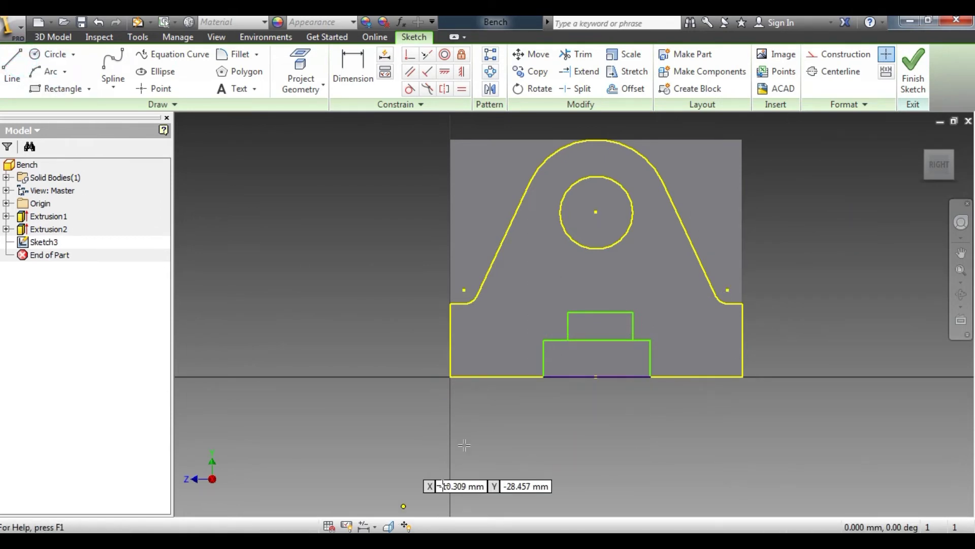
click(346, 67)
click(347, 539)
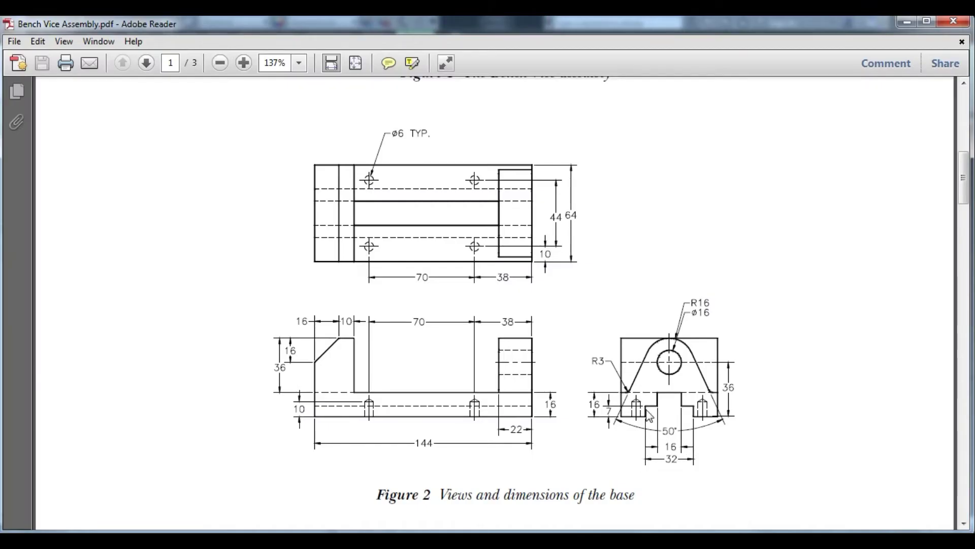
click(358, 539)
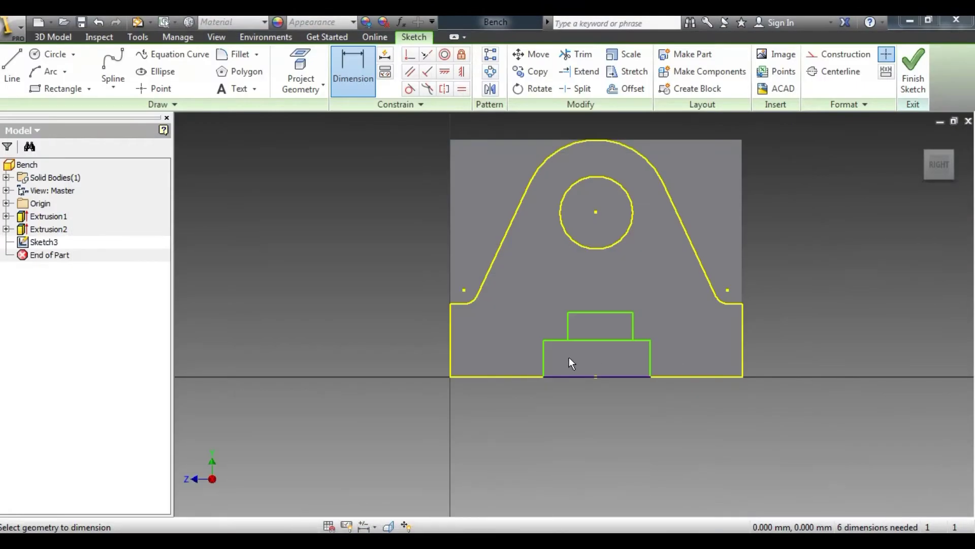
click(542, 361)
click(650, 355)
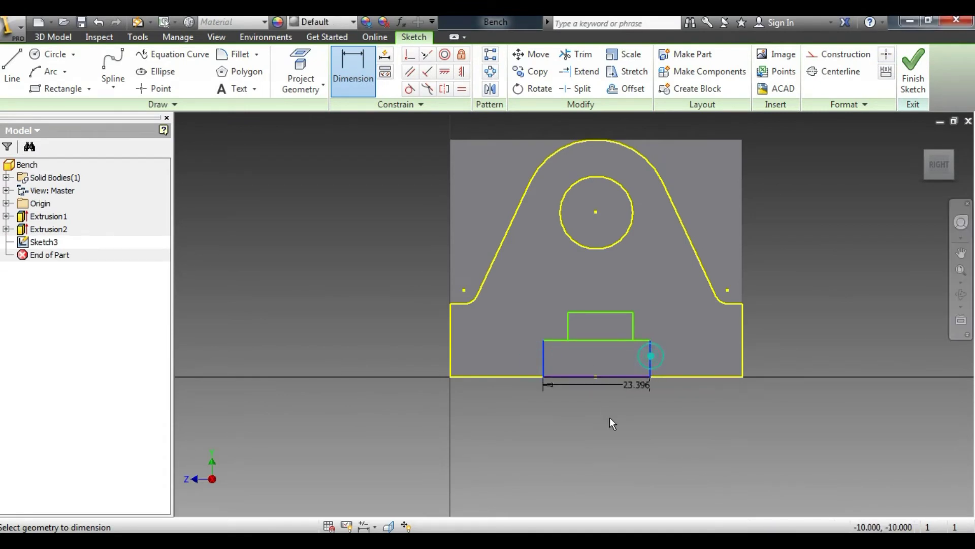
click(598, 438)
text(32)
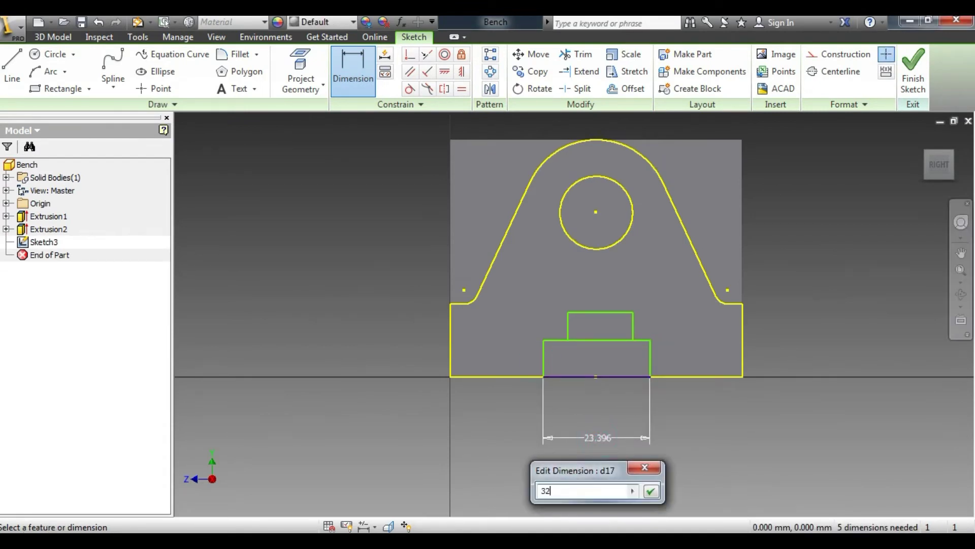
key(Return)
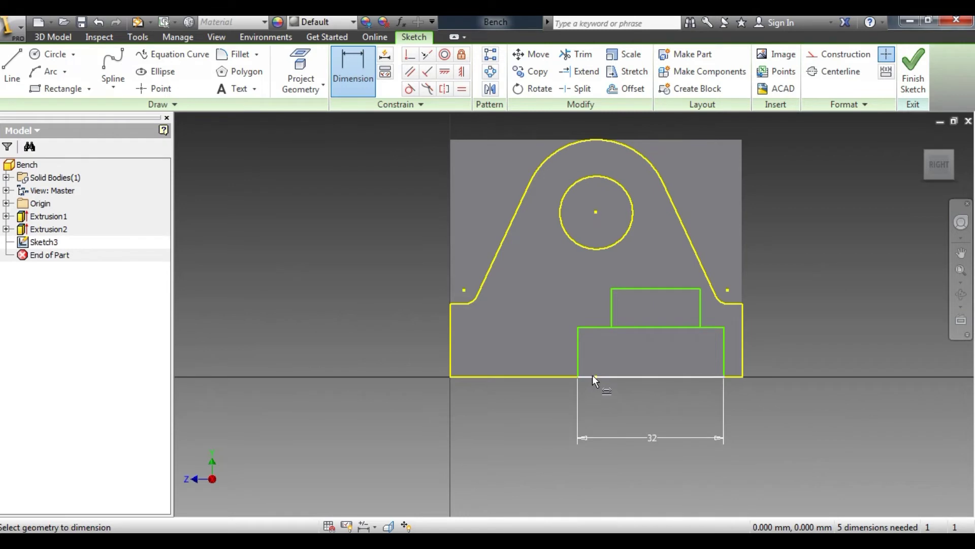
Step: Centre the lower rectangle by dimensioning its left side 16 mm from the midpoint of the base's bottom edge
click(595, 375)
click(577, 359)
click(592, 416)
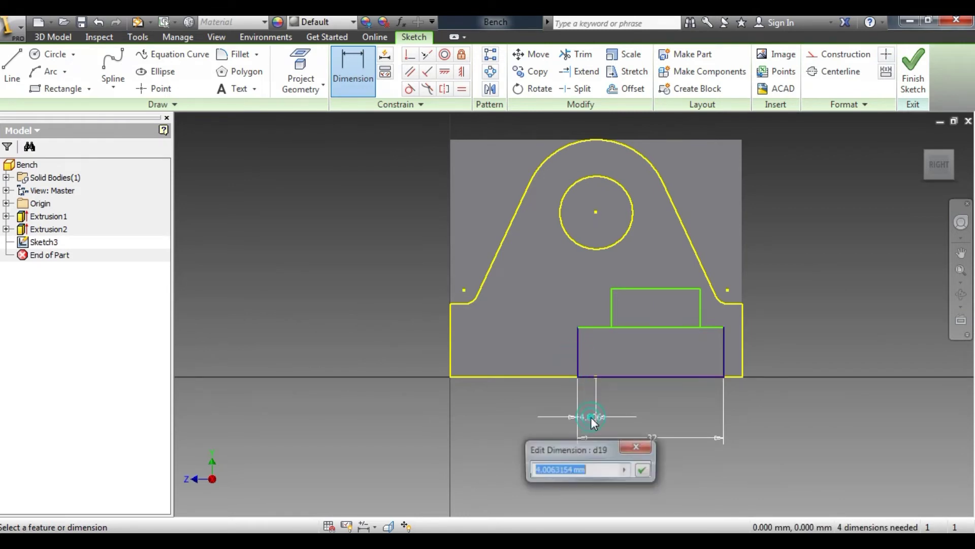
text(16)
key(Return)
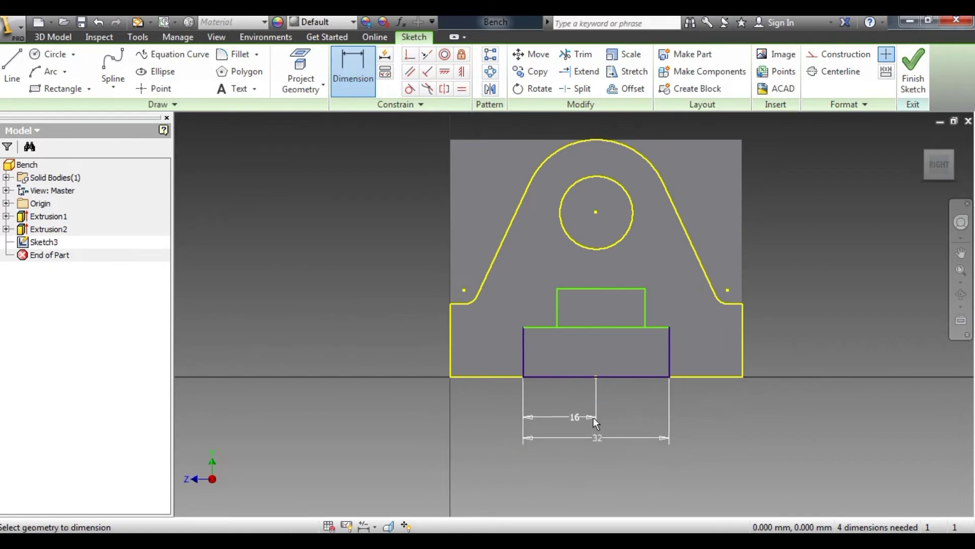
Step: Dimension the lower rectangle's height as 7 mm
click(546, 327)
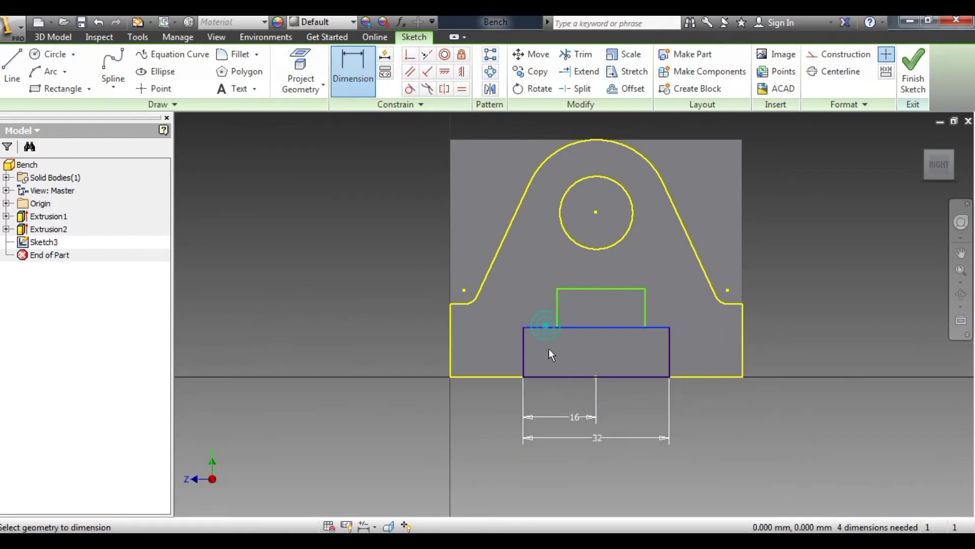
click(547, 376)
click(497, 358)
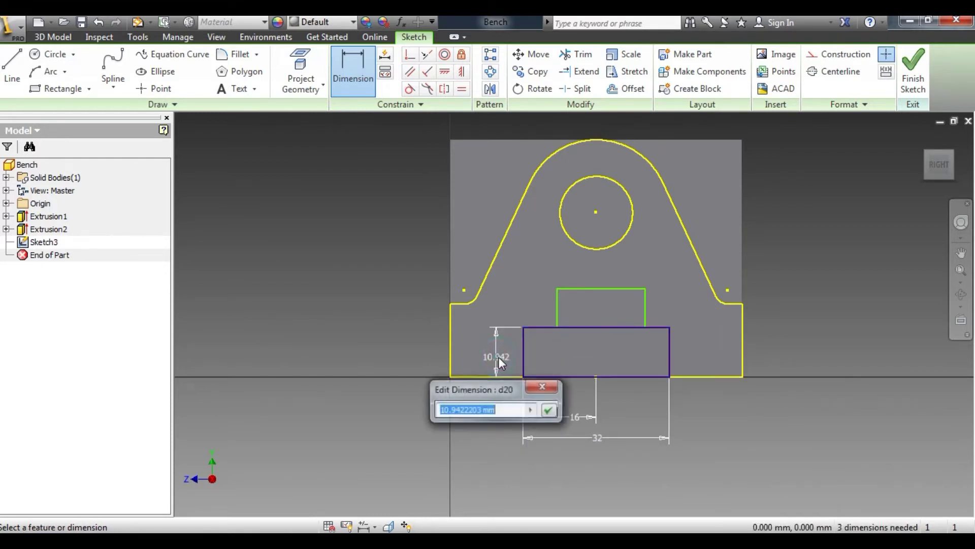
text(7)
key(Return)
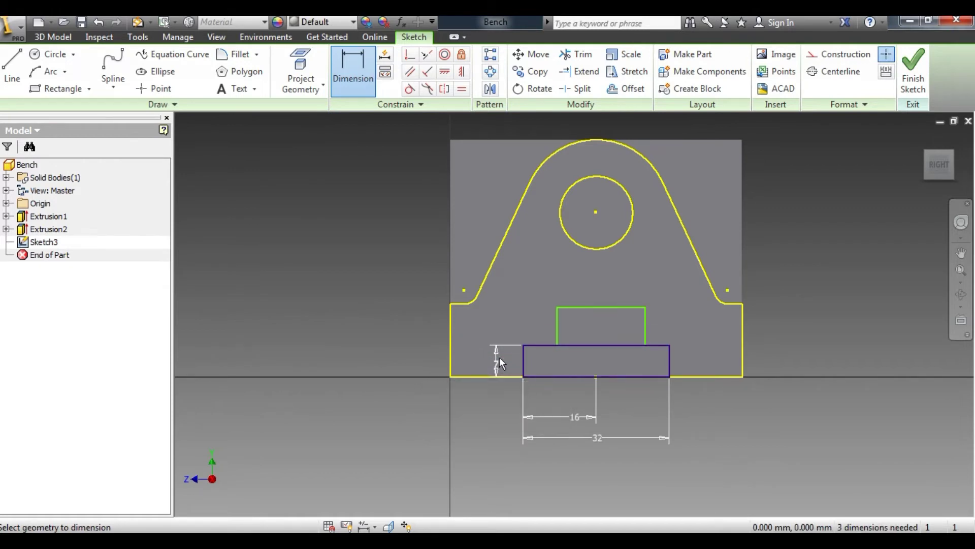
Step: Dimension the distance from the bottom edge to the upper rectangle's top line as 15 mm
click(595, 307)
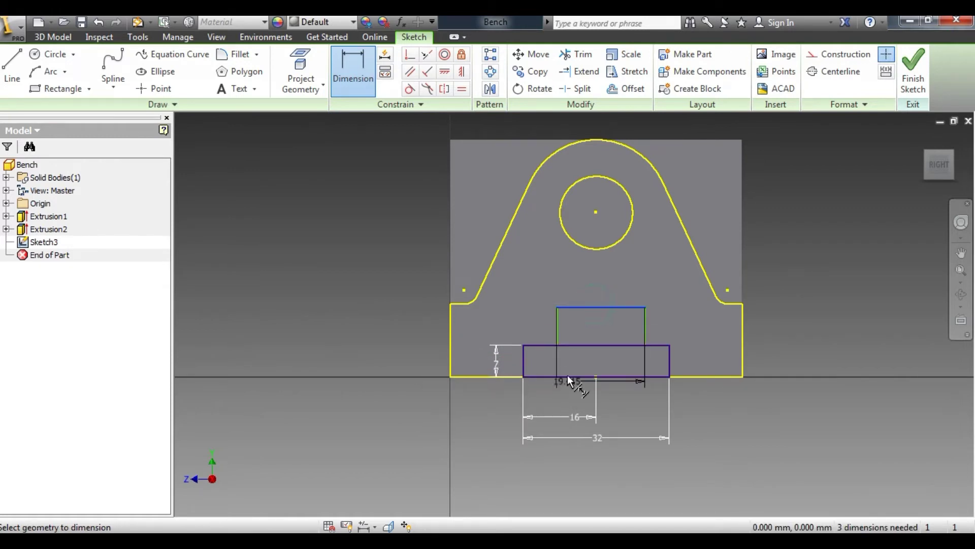
click(566, 376)
click(475, 357)
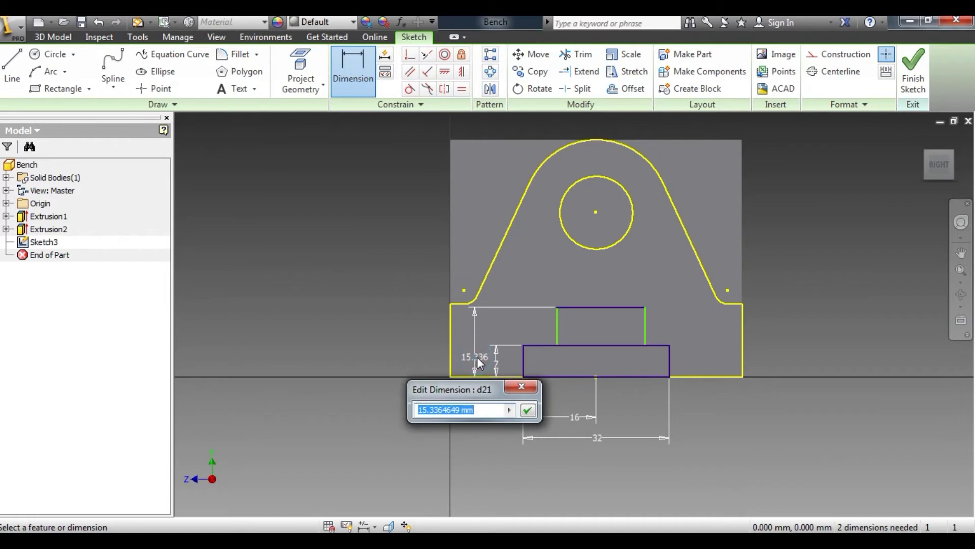
text(15)
key(Return)
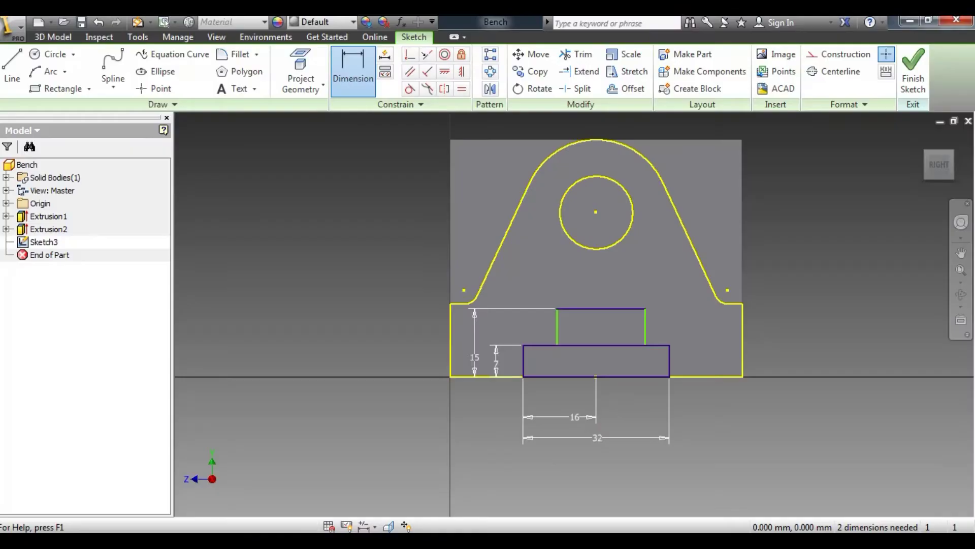
Step: Consult the base drawing and dimension the upper rectangle's width as 16 mm
key(alt+Tab)
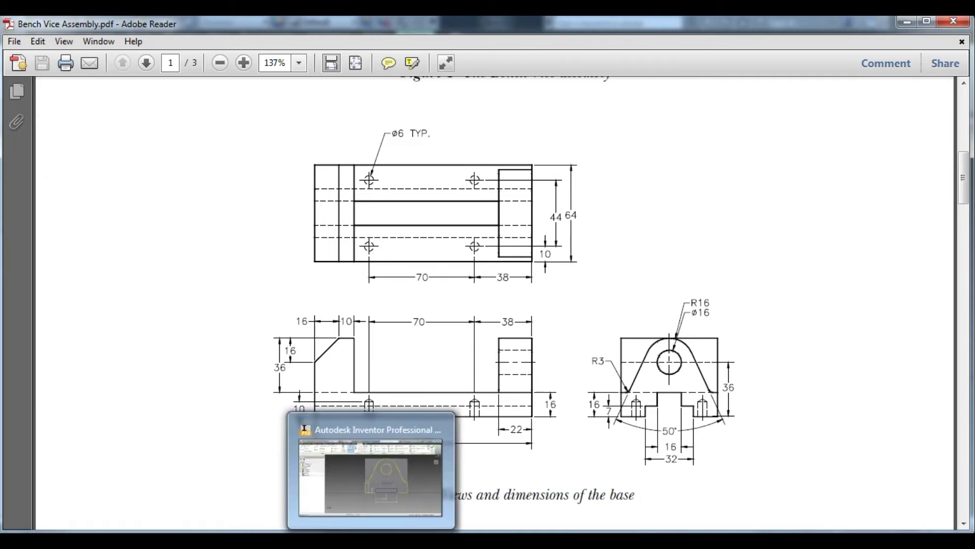
click(372, 541)
click(557, 331)
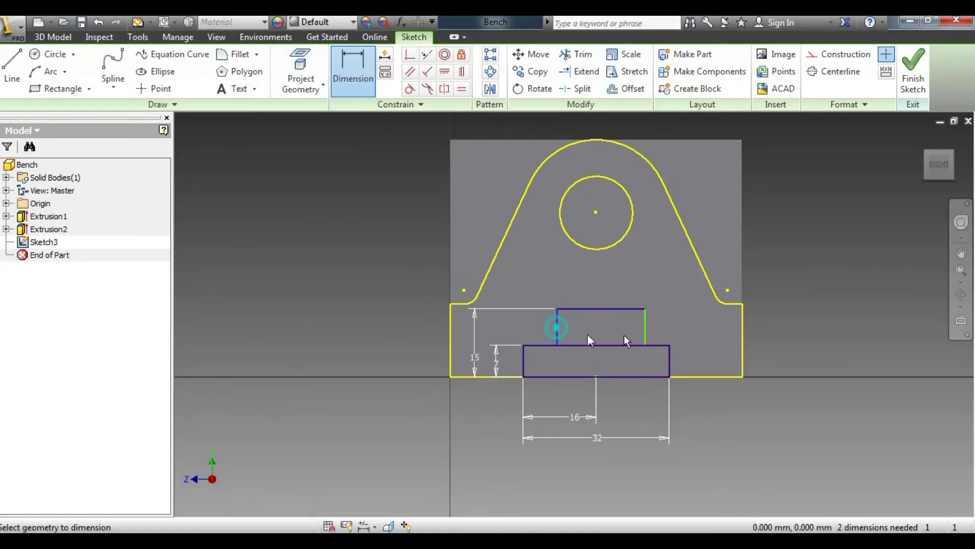
click(646, 329)
click(597, 368)
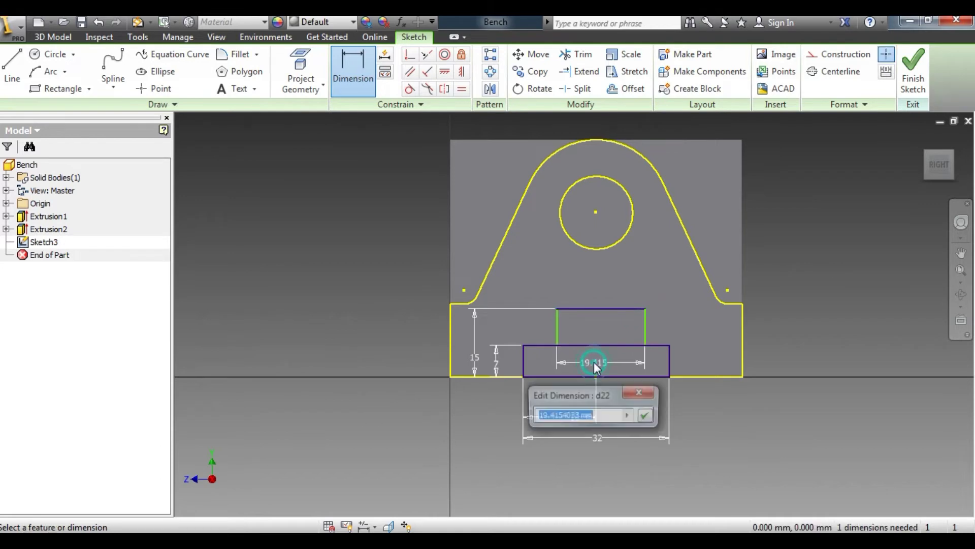
text(16)
key(Return)
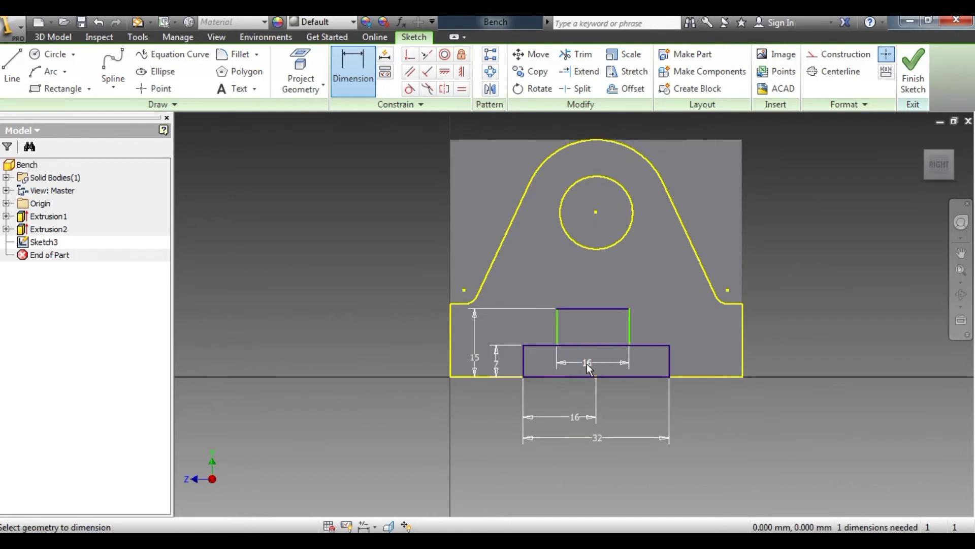
Step: Centre the upper rectangle by dimensioning its left side 8 mm from the bottom edge's midpoint
click(557, 326)
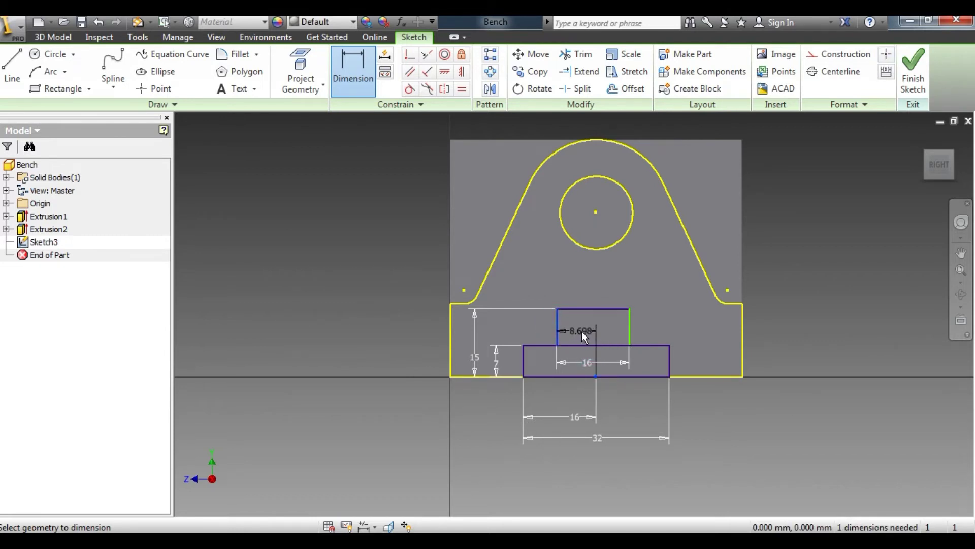
click(582, 331)
text(8)
key(Return)
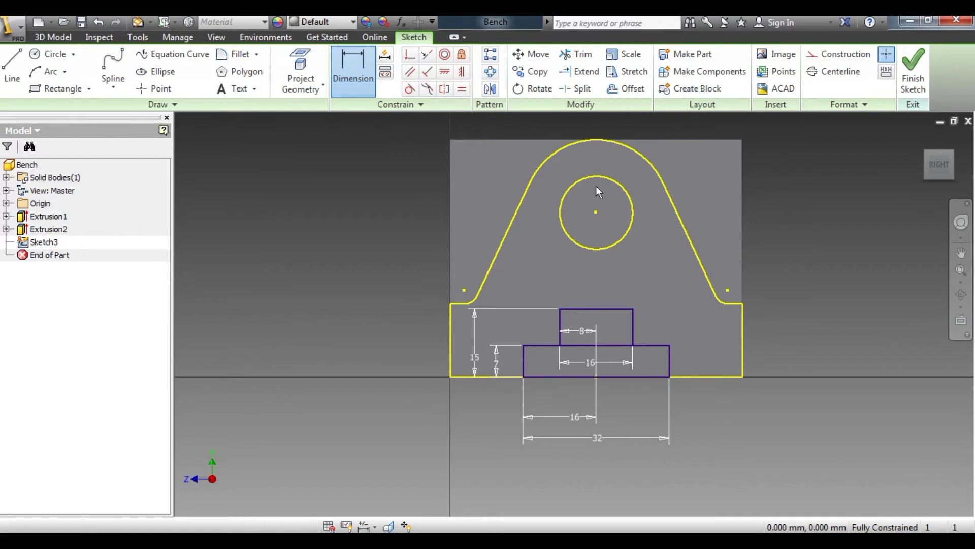
Step: Trim away the overlapping lines between the two rectangles to leave one stepped outline, and finish the sketch
click(576, 54)
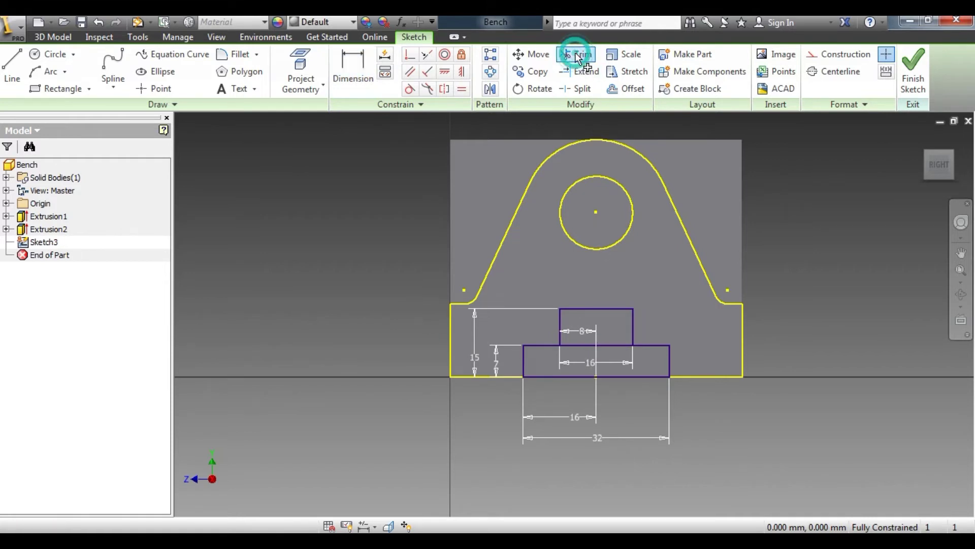
click(613, 345)
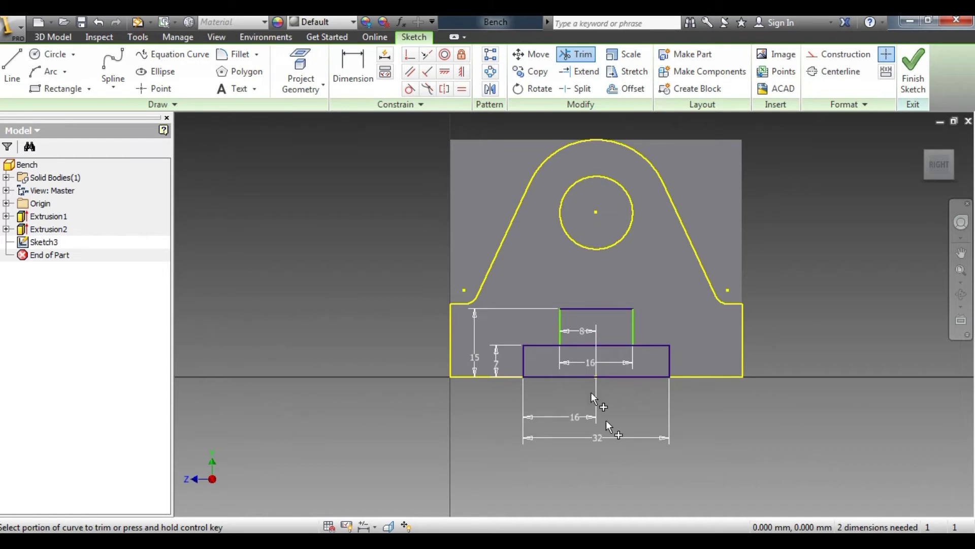
click(603, 345)
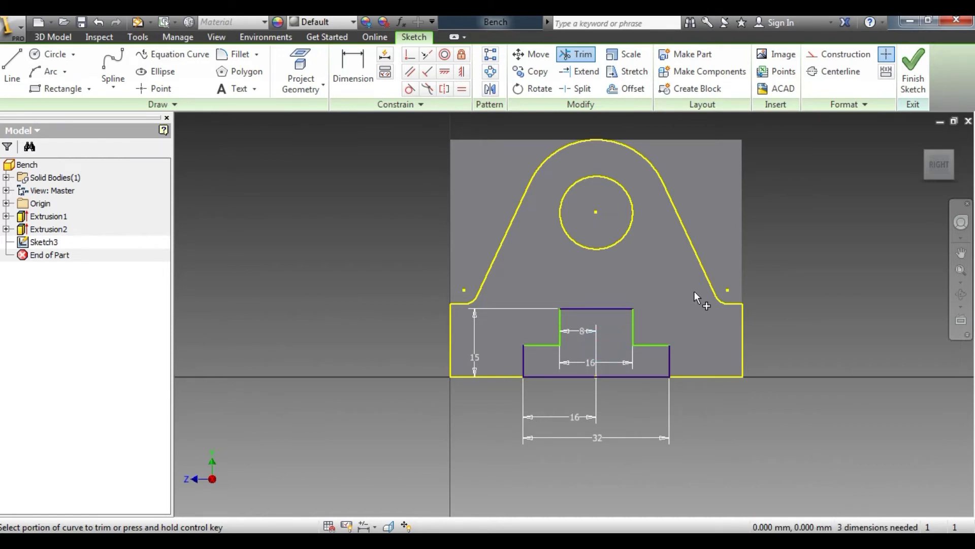
click(912, 75)
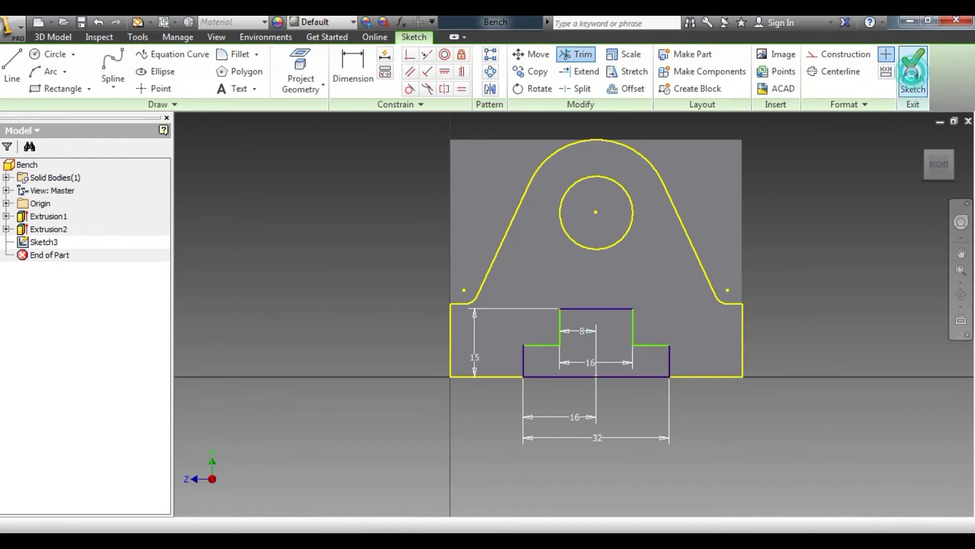
Step: Extrude the stepped slot profile as a cut through all of the base, directed inward along its length
click(117, 71)
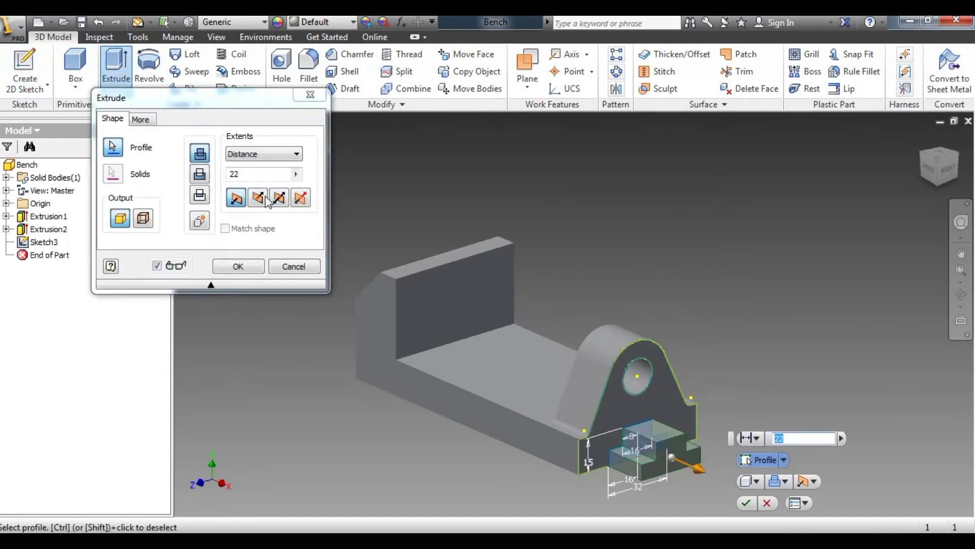
click(259, 198)
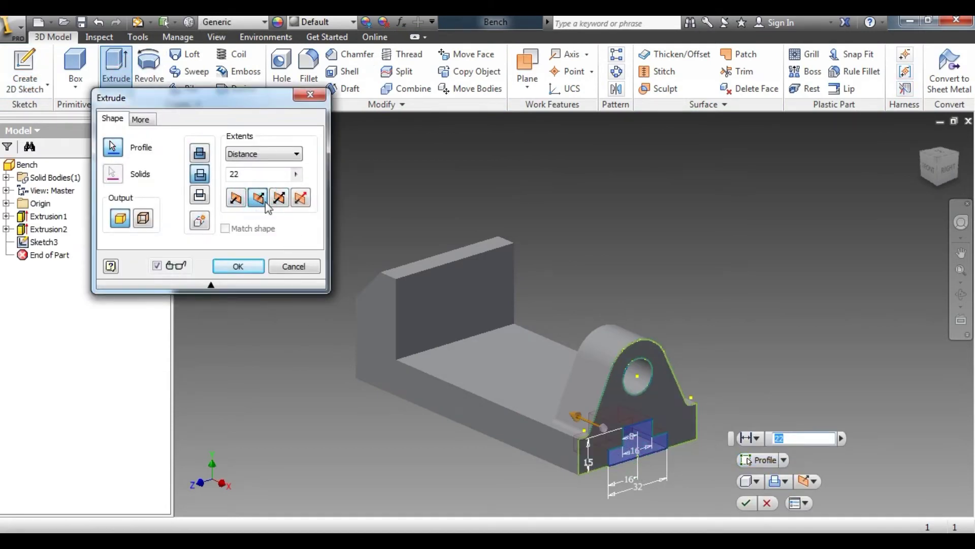
key(alt+Tab)
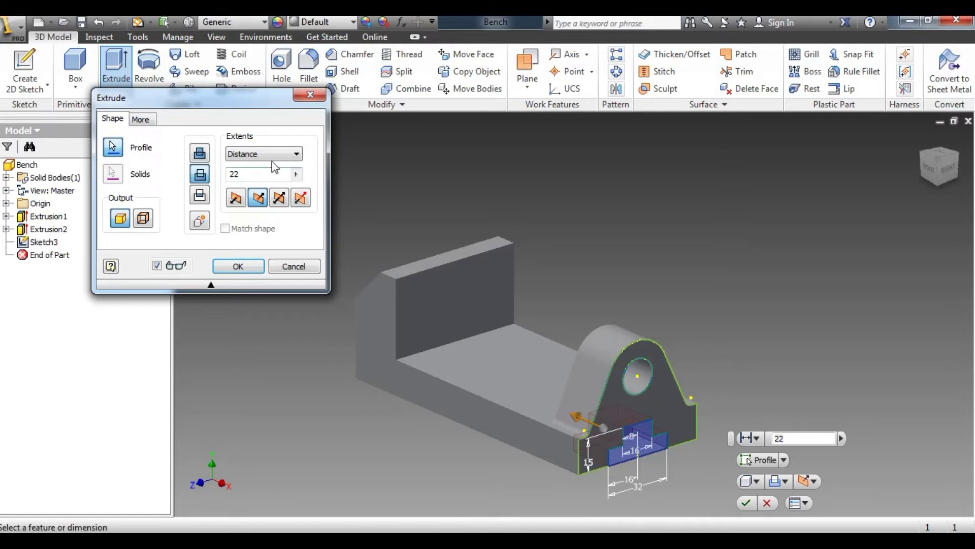
click(274, 155)
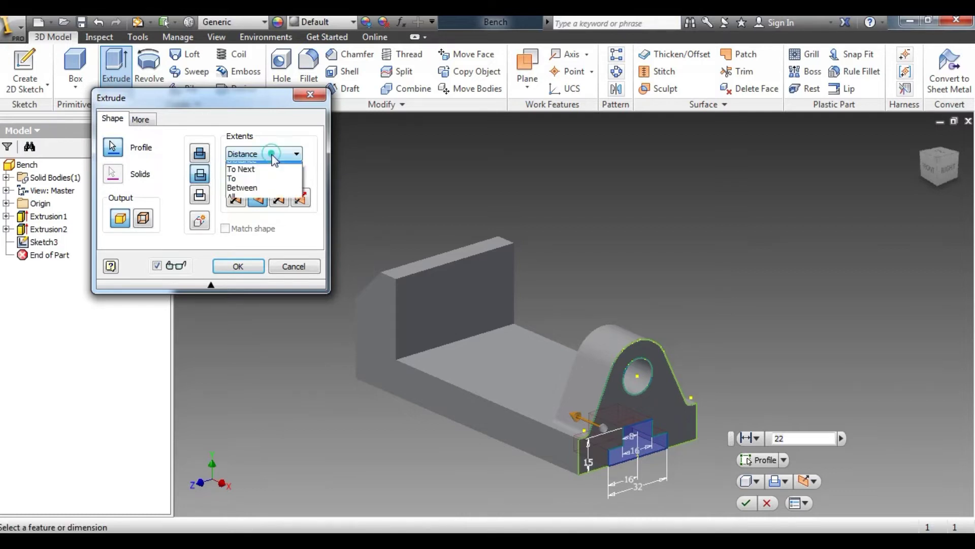
click(247, 204)
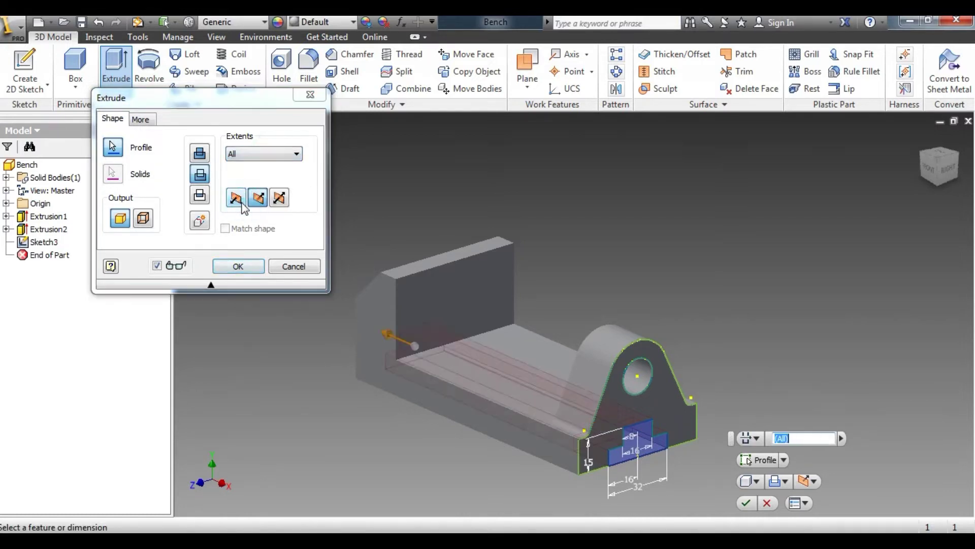
click(241, 264)
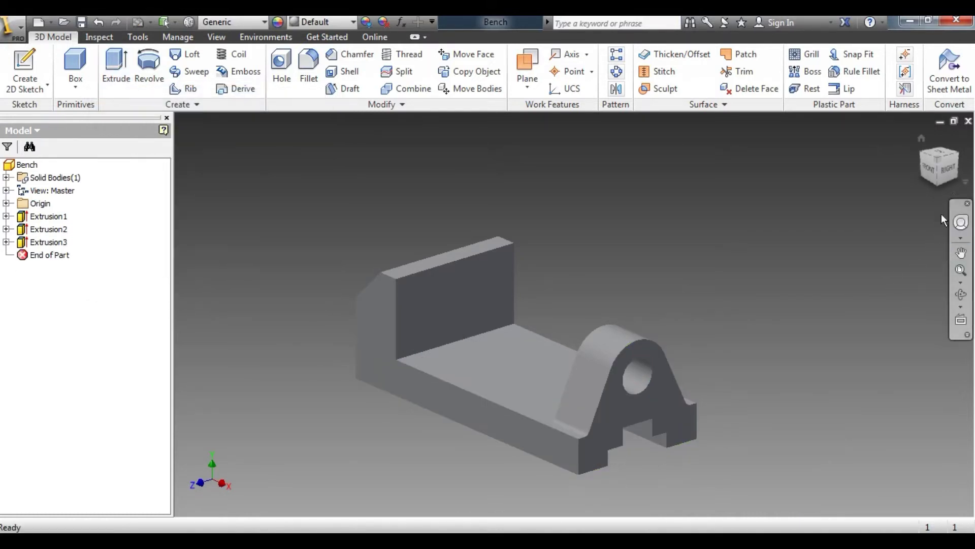
Step: Examine the slotted base from both ends and compare it with the base drawing
mouse_move(936, 158)
mouse_down()
mouse_move(949, 100)
mouse_move(938, 140)
mouse_move(940, 166)
mouse_move(949, 164)
mouse_move(952, 146)
mouse_move(936, 135)
mouse_move(933, 160)
mouse_up()
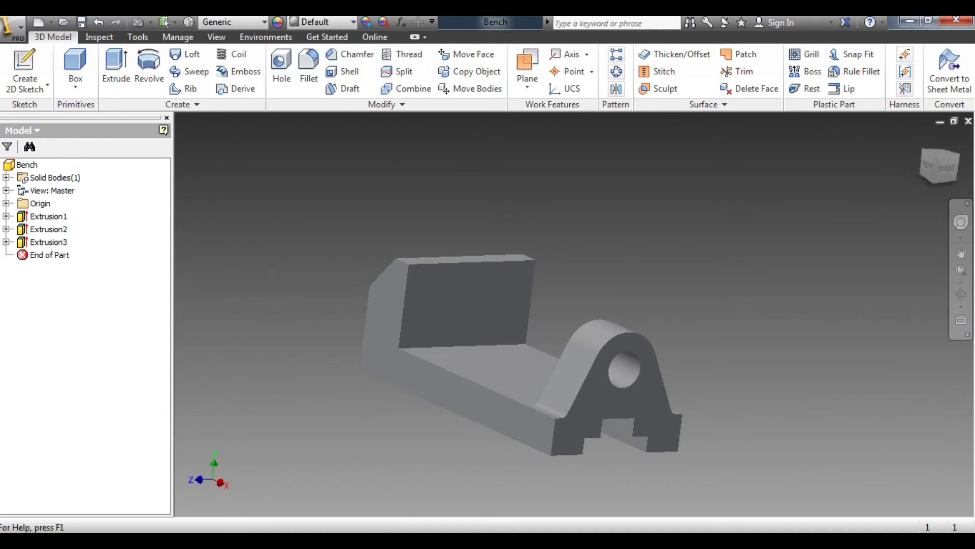
click(401, 541)
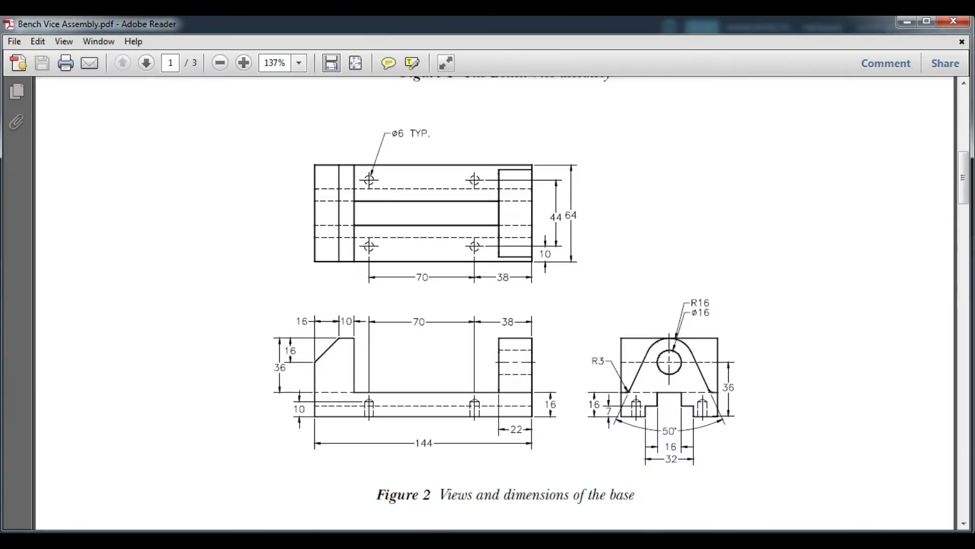
key(alt+Tab)
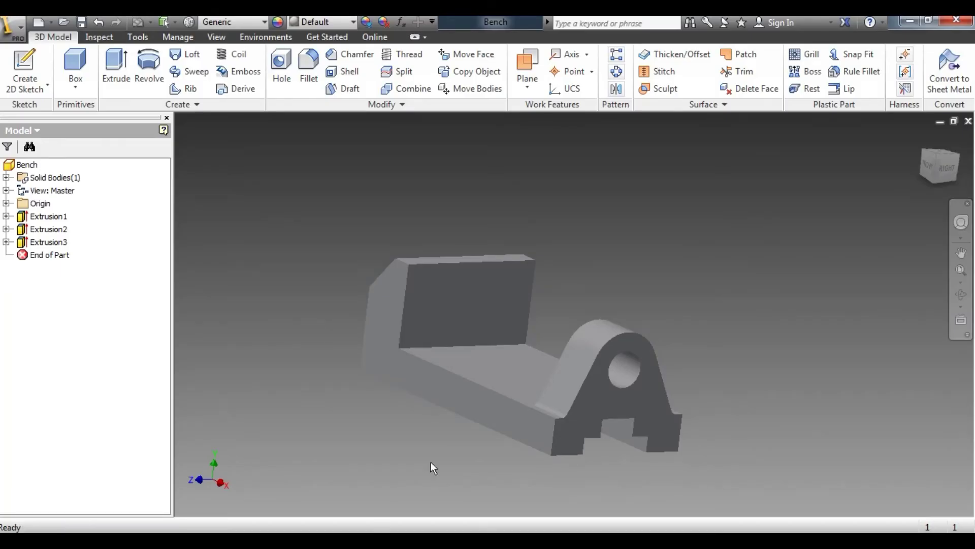
click(924, 154)
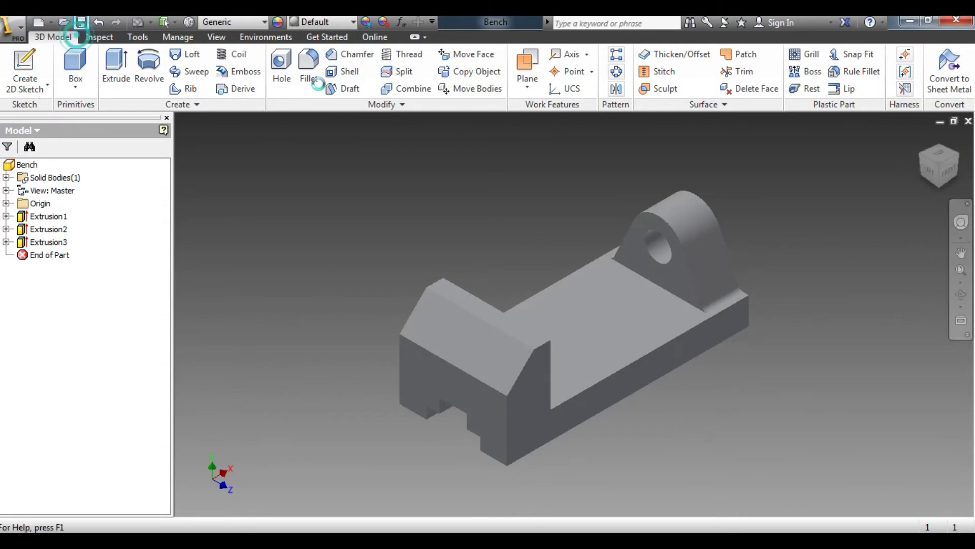
click(959, 164)
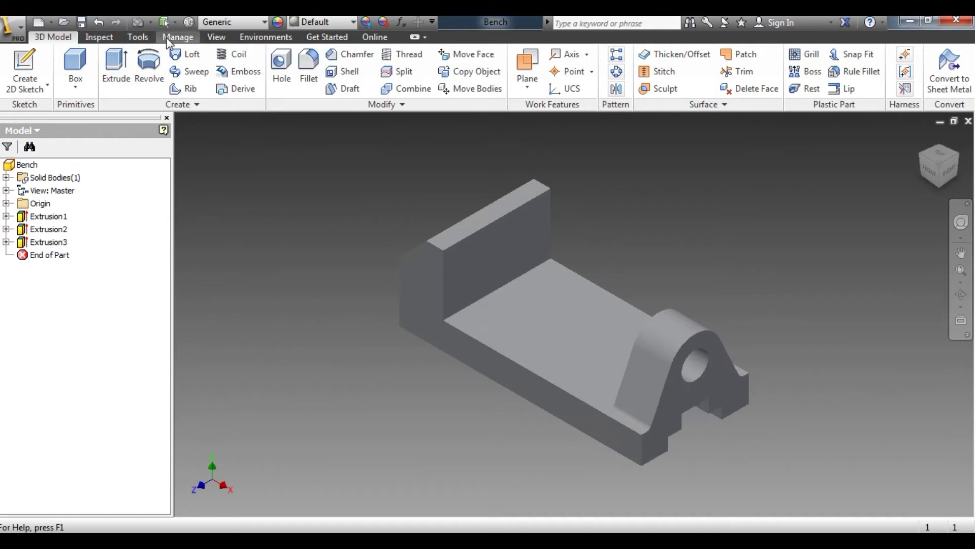
Step: Measure the distance from the base plate's upper face to the lower corner at the bearing end
click(136, 39)
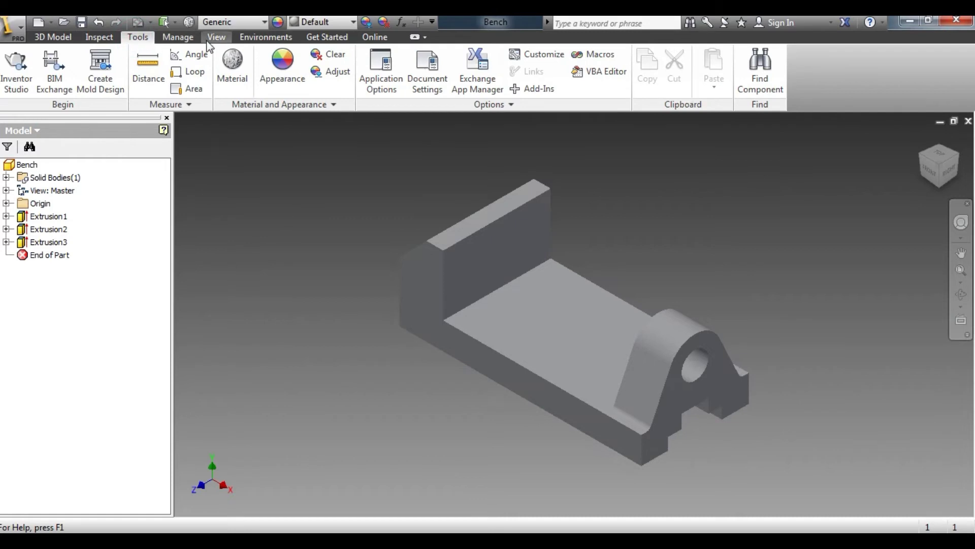
click(98, 38)
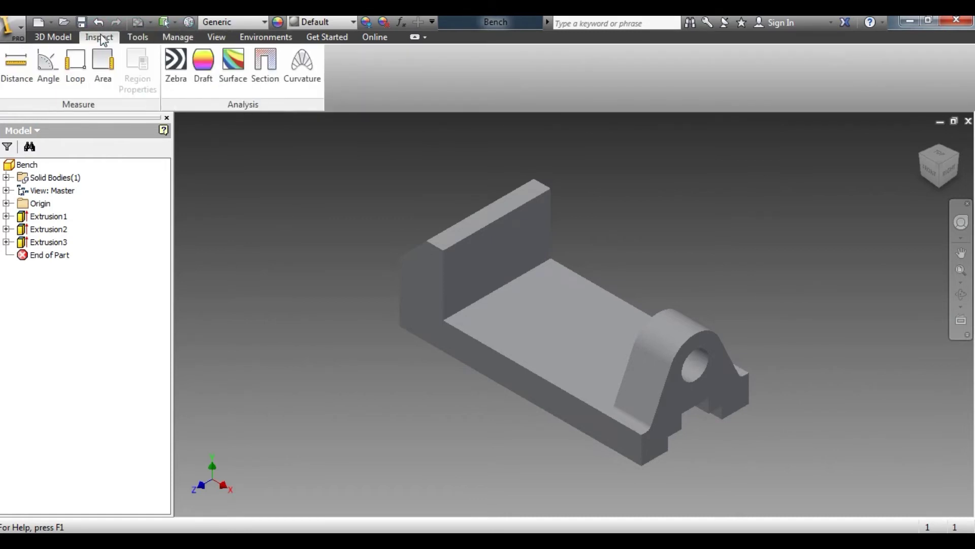
click(18, 66)
click(561, 343)
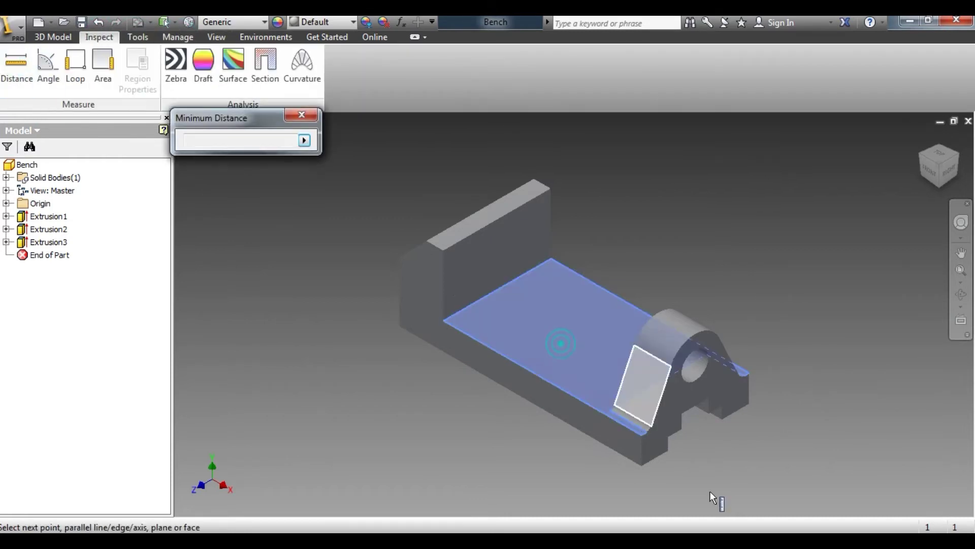
click(642, 465)
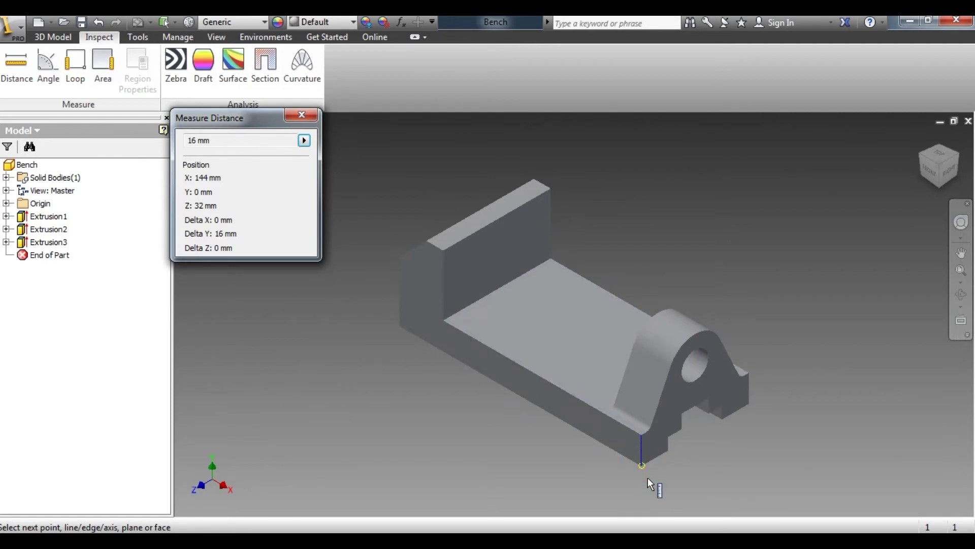
click(928, 174)
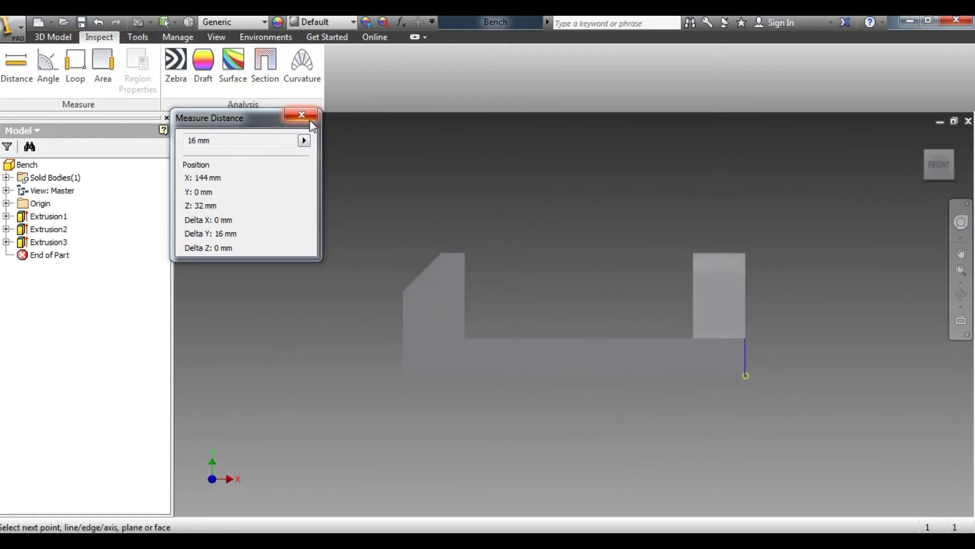
click(303, 116)
Step: Open the first extrusion's profile sketch, examine the base thickness dimension, and leave the sketch without edits
click(6, 216)
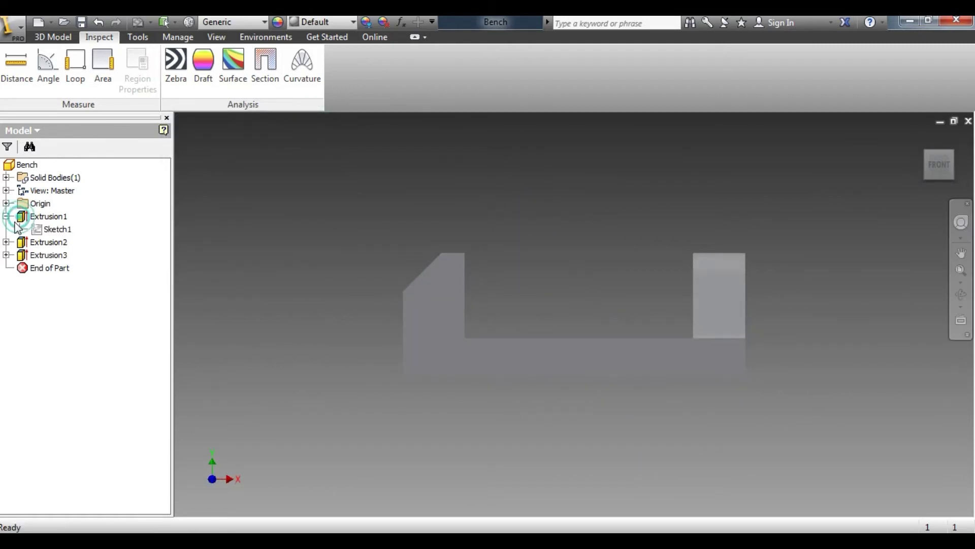
click(51, 230)
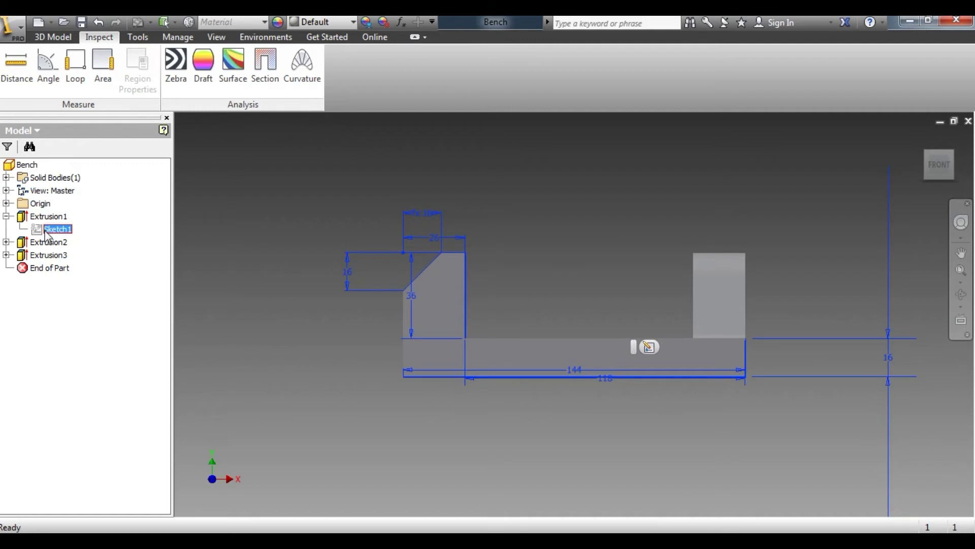
right_click(45, 232)
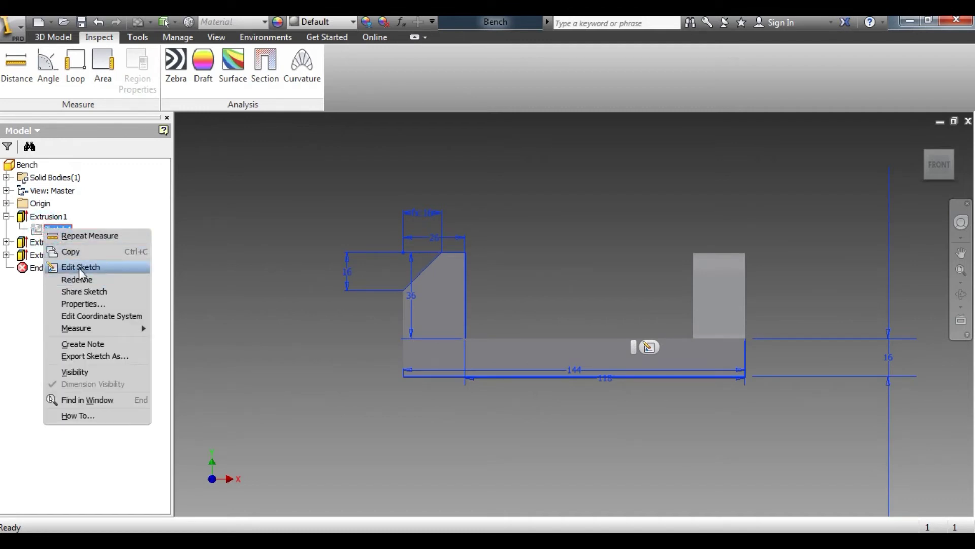
click(79, 267)
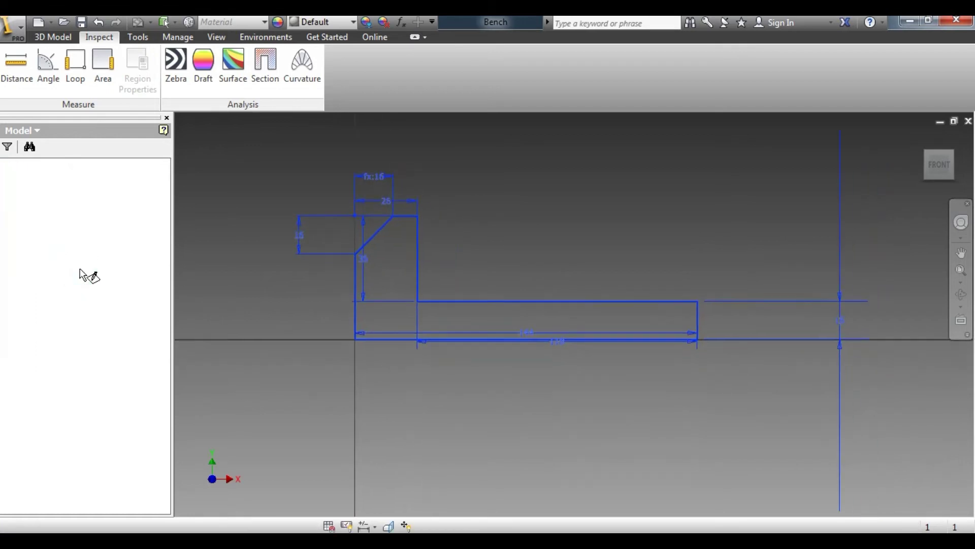
scroll(782, 300, up, 3)
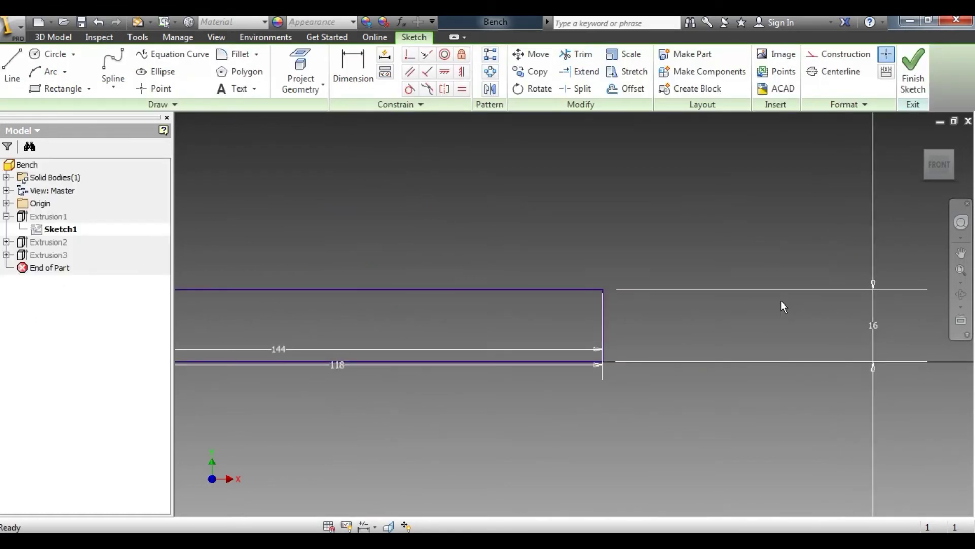
scroll(770, 306, down, 3)
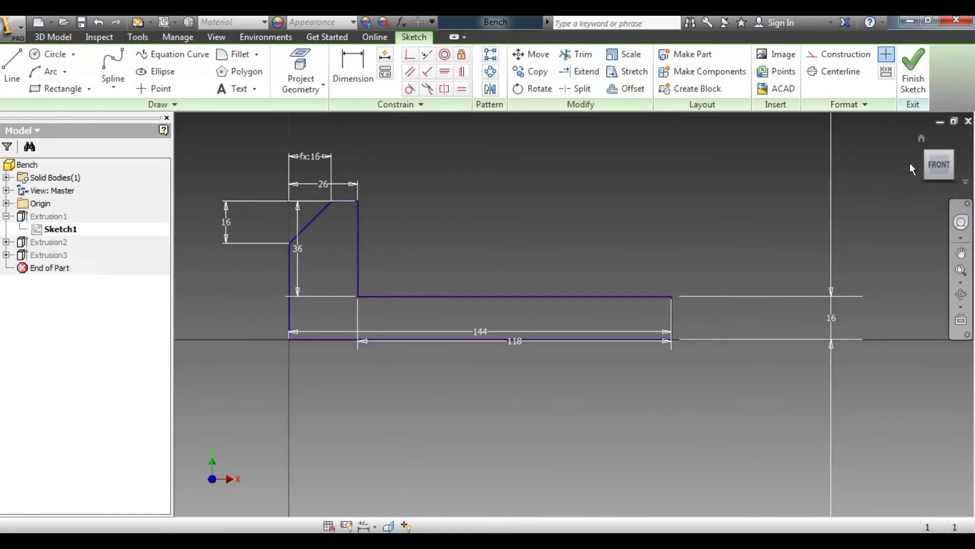
click(913, 68)
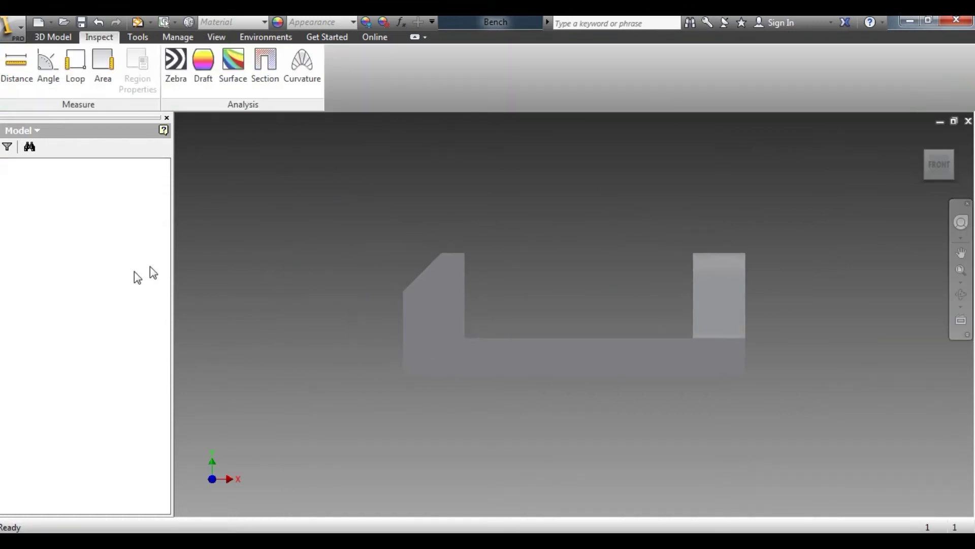
Step: Check the slot height against the base drawing, set the stepped slot sketch's overall height to 16 mm, and finish the sketch
click(56, 269)
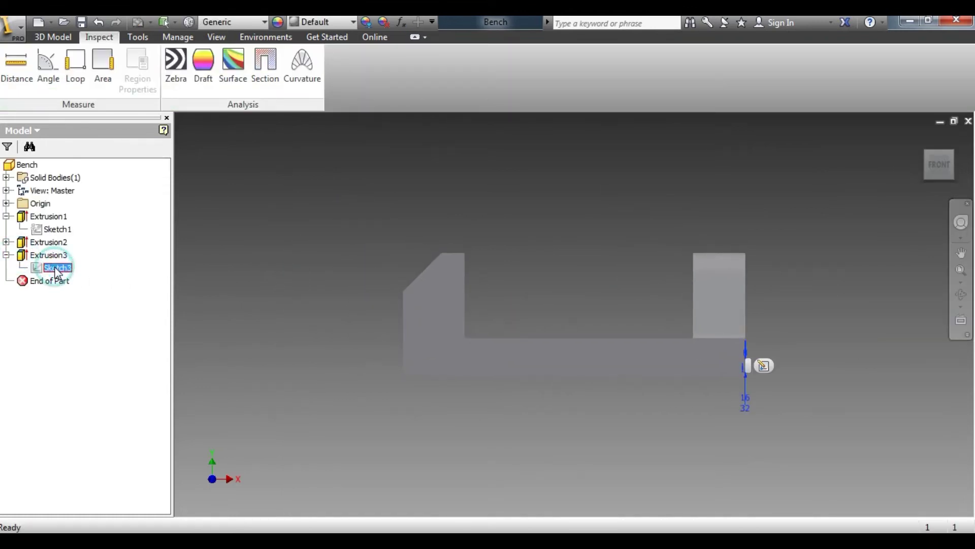
right_click(57, 271)
click(89, 305)
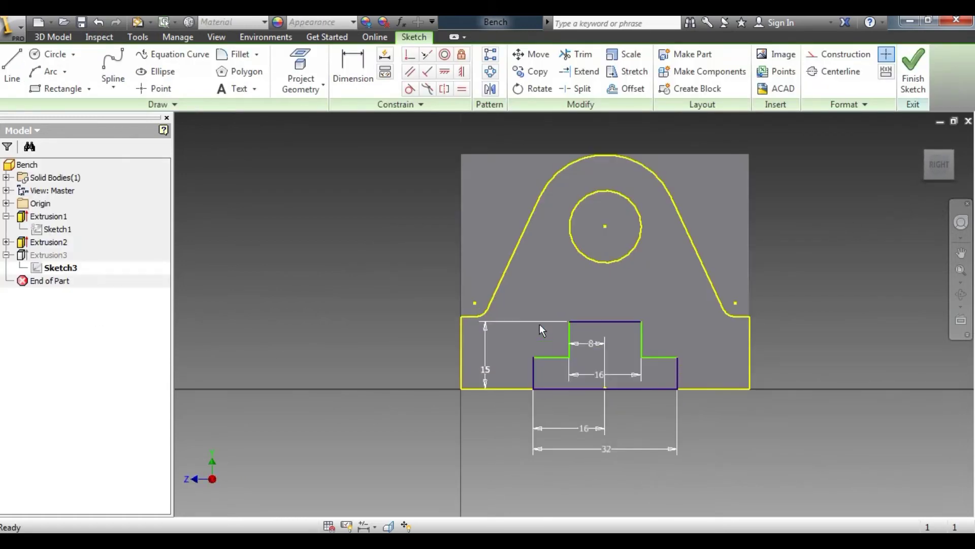
click(335, 540)
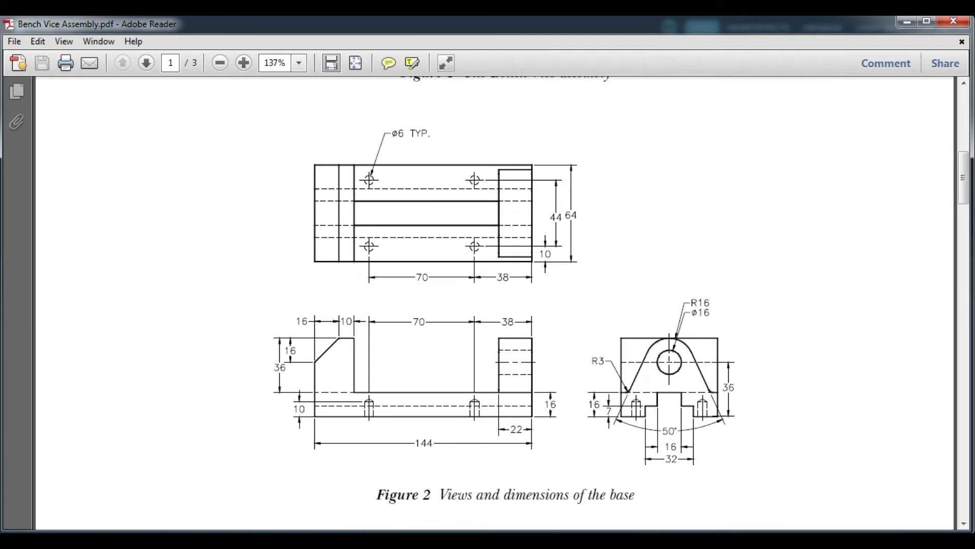
key(alt+Tab)
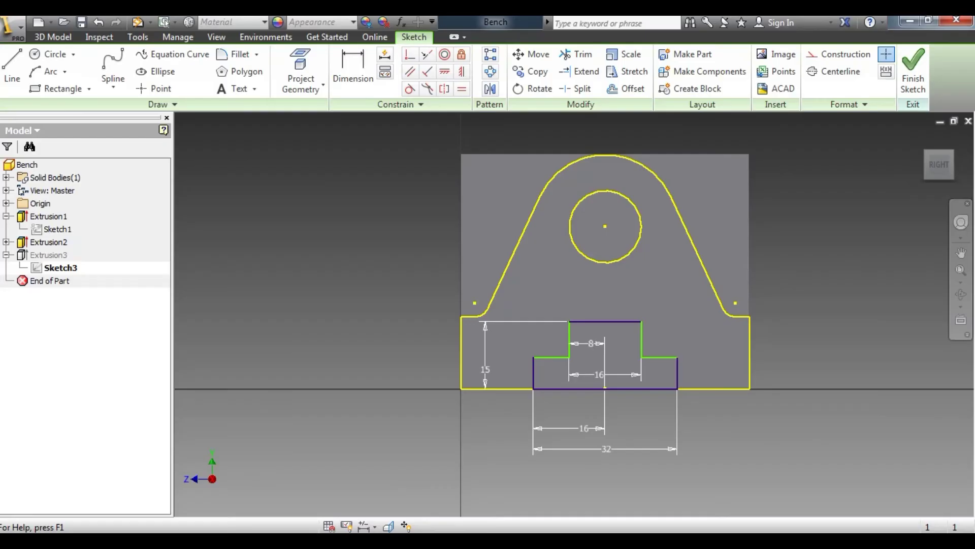
double_click(486, 370)
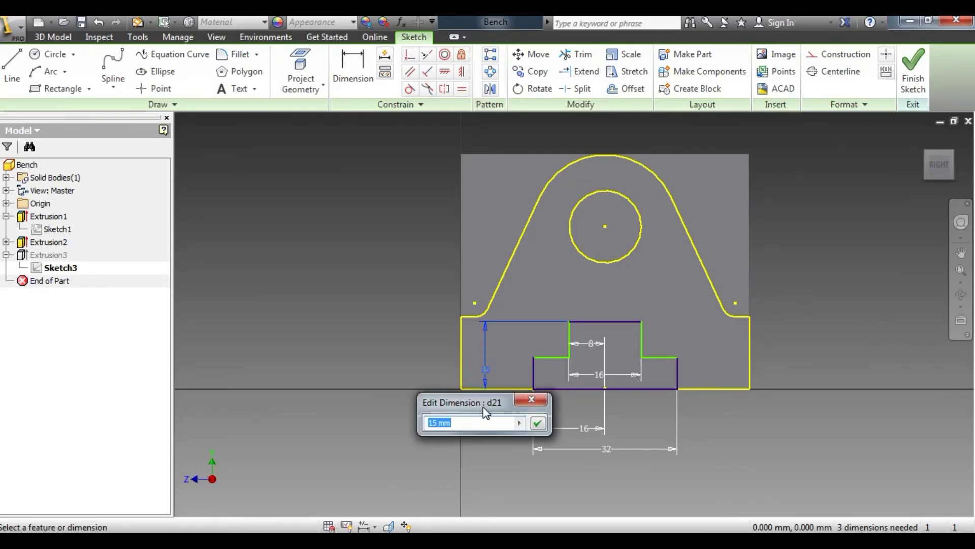
text(16)
key(Return)
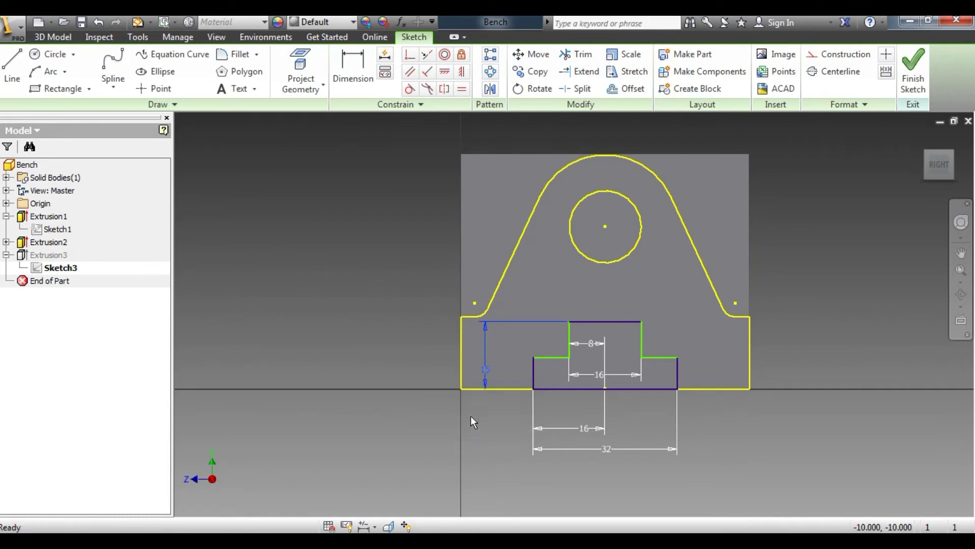
click(905, 79)
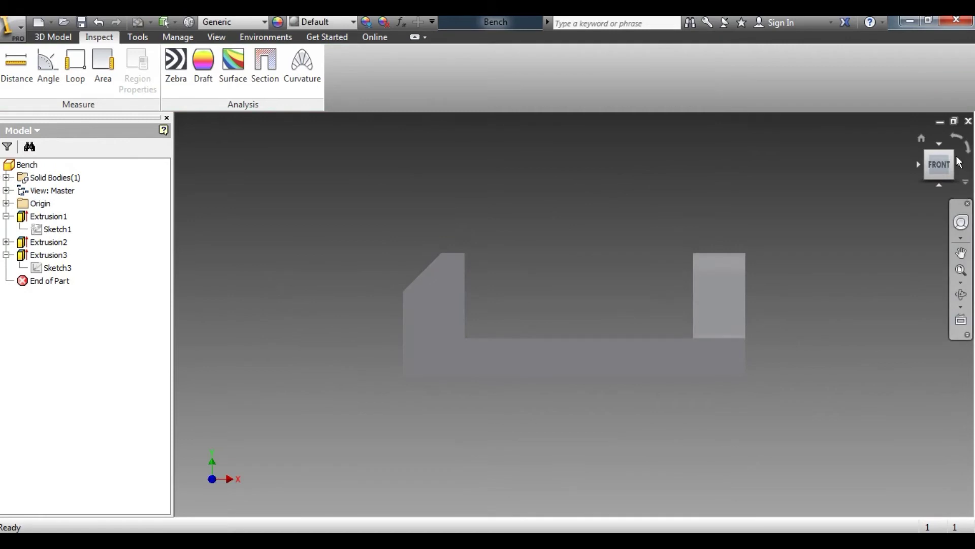
click(952, 154)
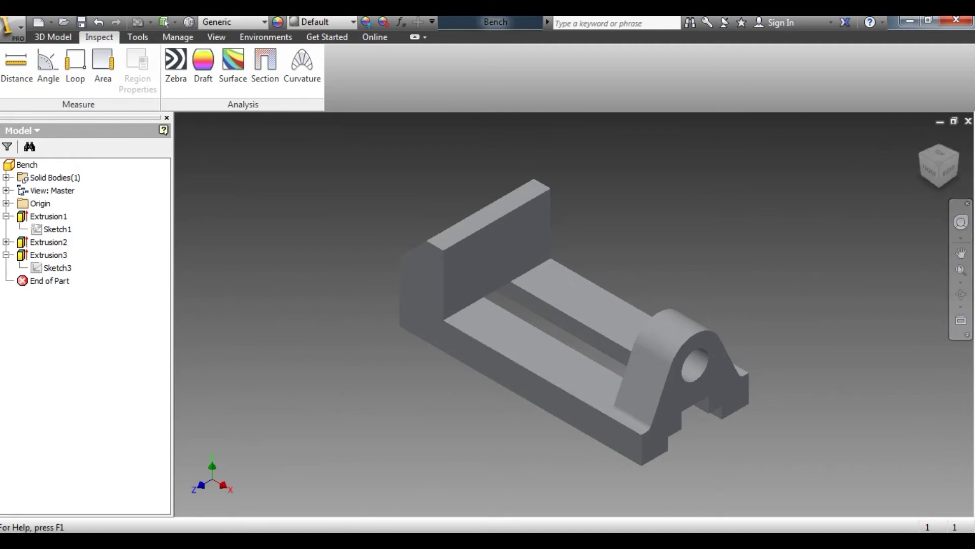
Step: Using the drawing's hole layout, start a sketch on an underside strip beside the slot and place a centre point about 113 mm from the bearing end
click(330, 540)
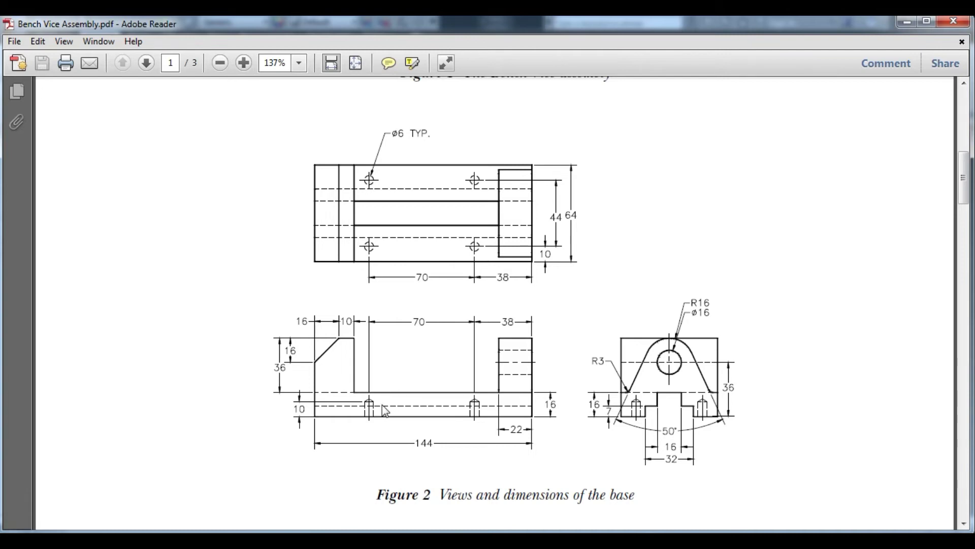
ctrl+scroll(382, 404, up, 5)
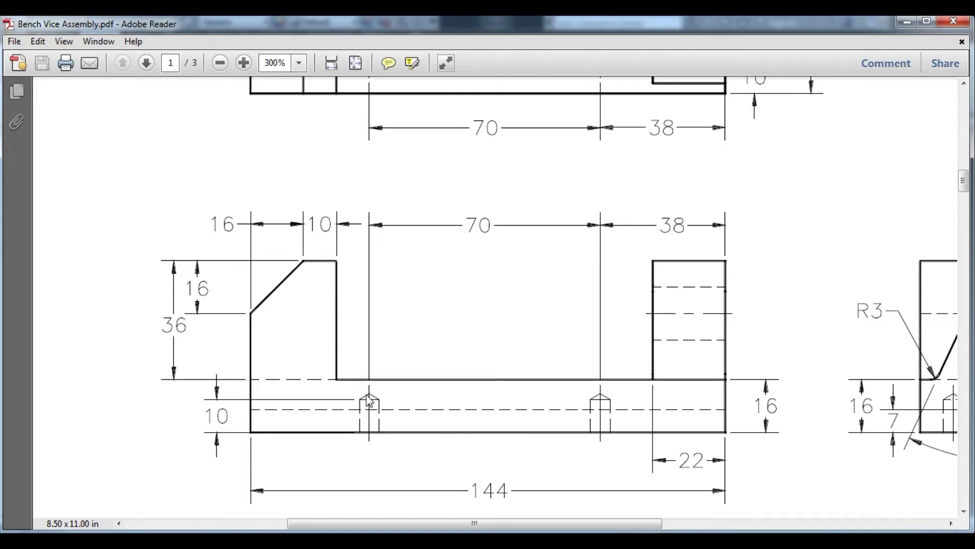
scroll(390, 419, up, 3)
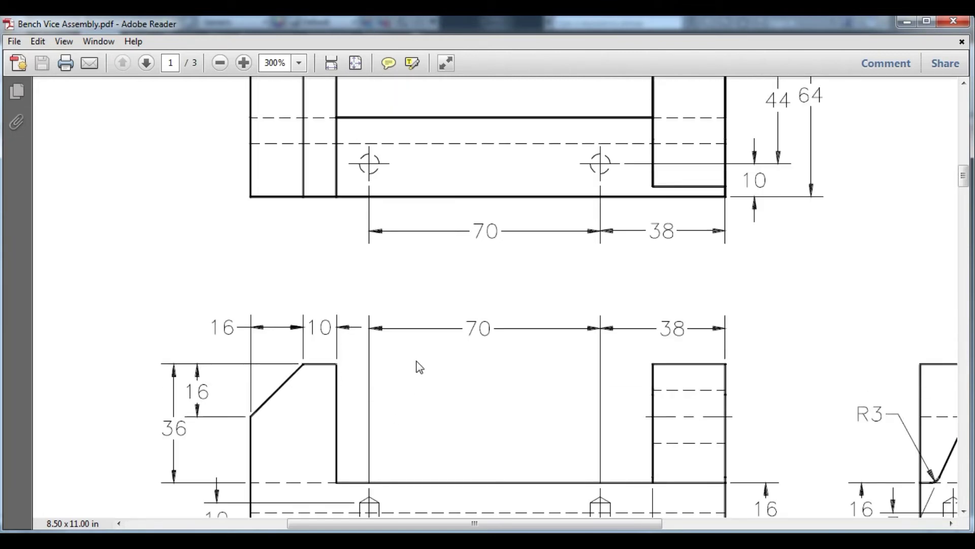
ctrl+scroll(419, 366, down, 2)
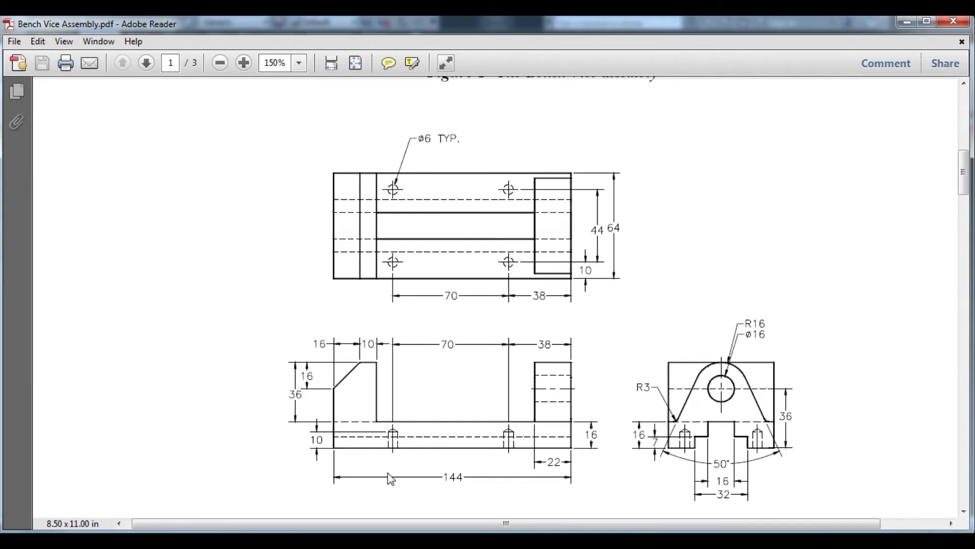
mouse_move(326, 541)
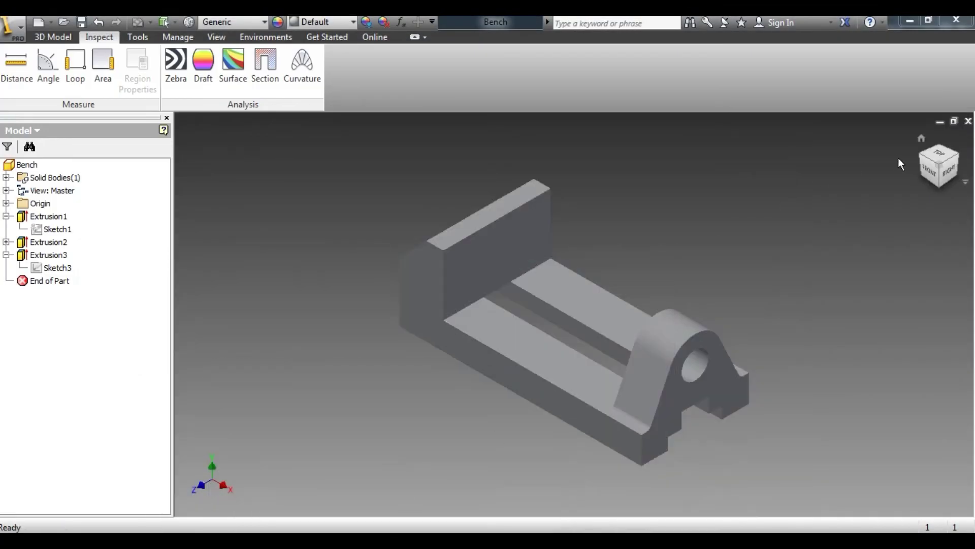
click(939, 183)
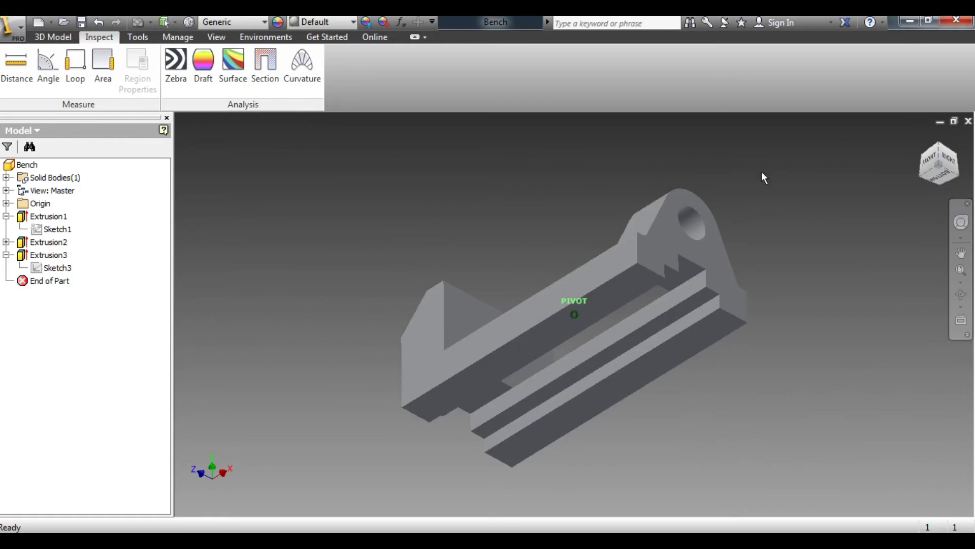
click(53, 36)
click(25, 64)
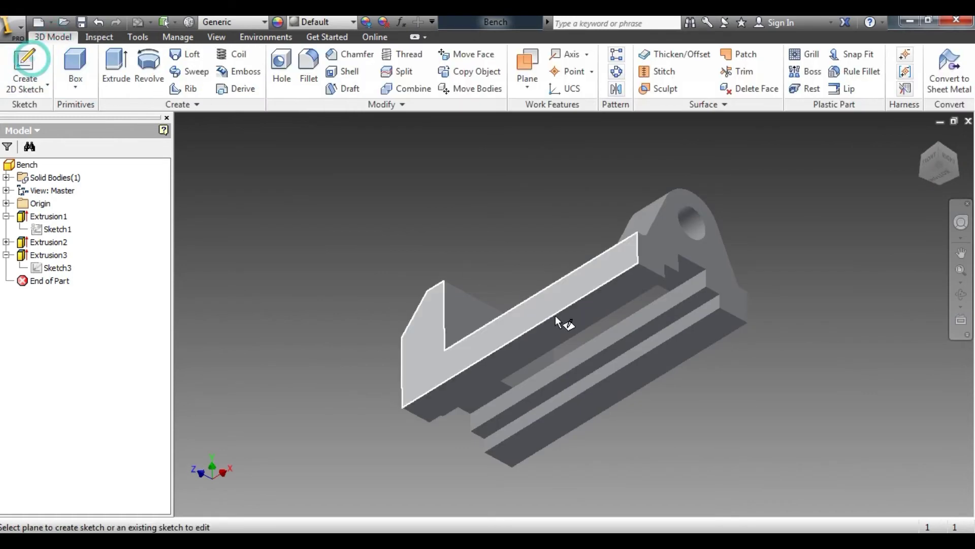
click(556, 320)
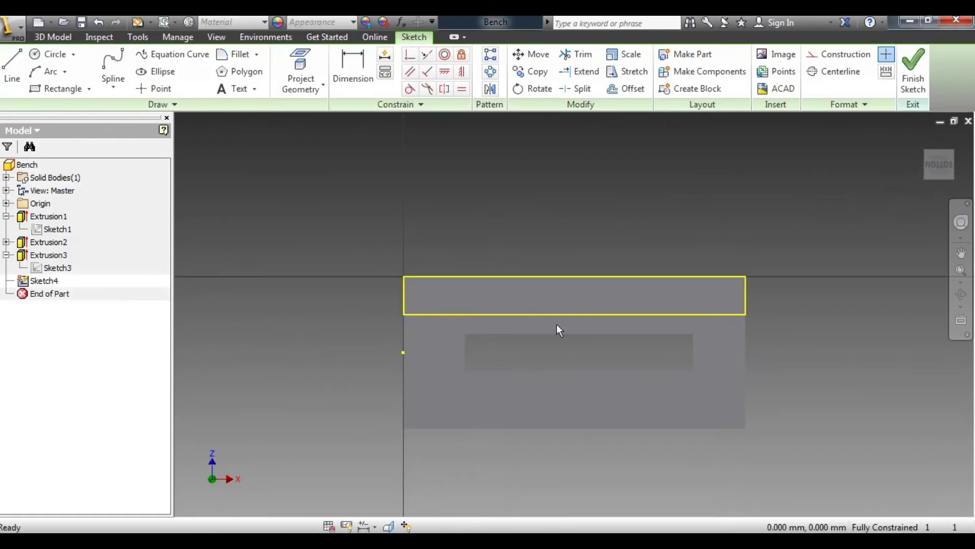
click(153, 89)
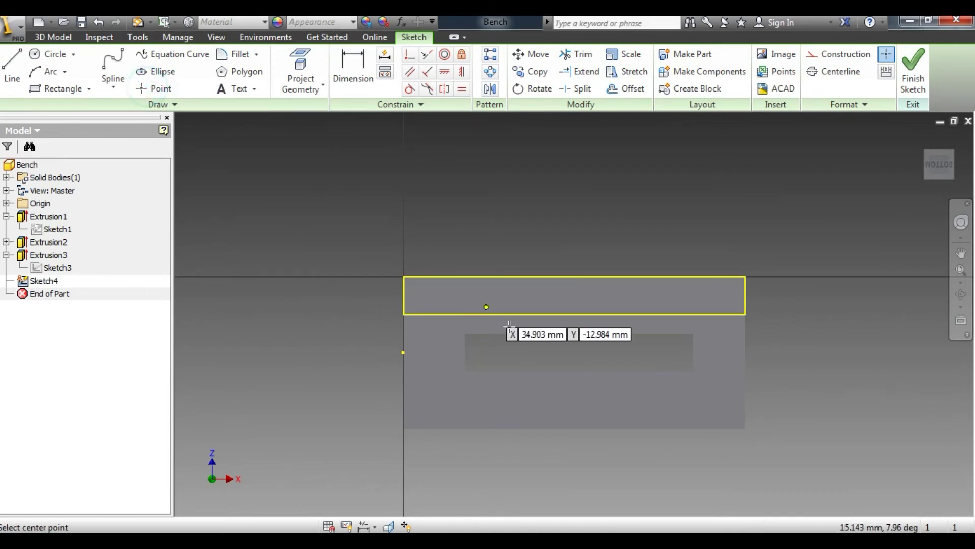
click(478, 295)
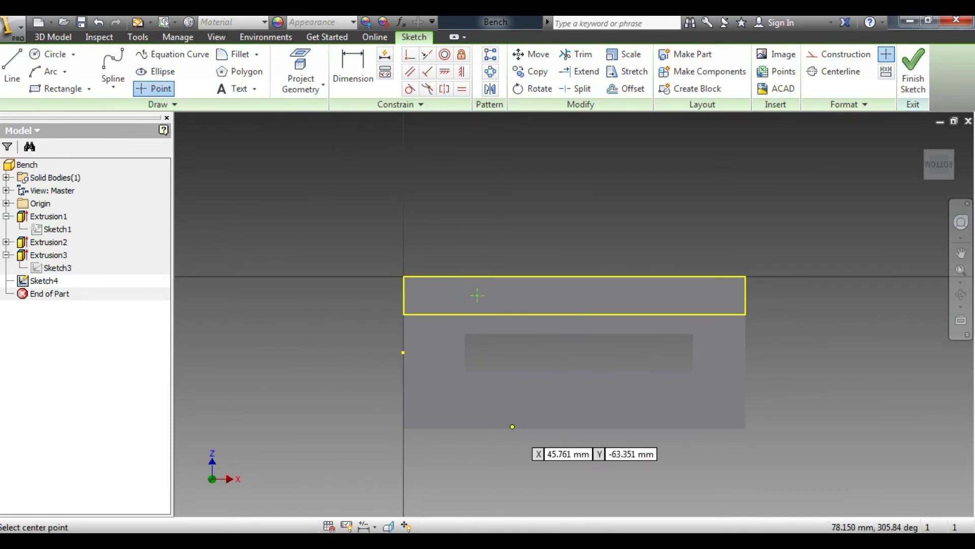
Step: Dimension the hole centre point 38 mm from the bearing-end edge of the underside strip
key(alt+Tab)
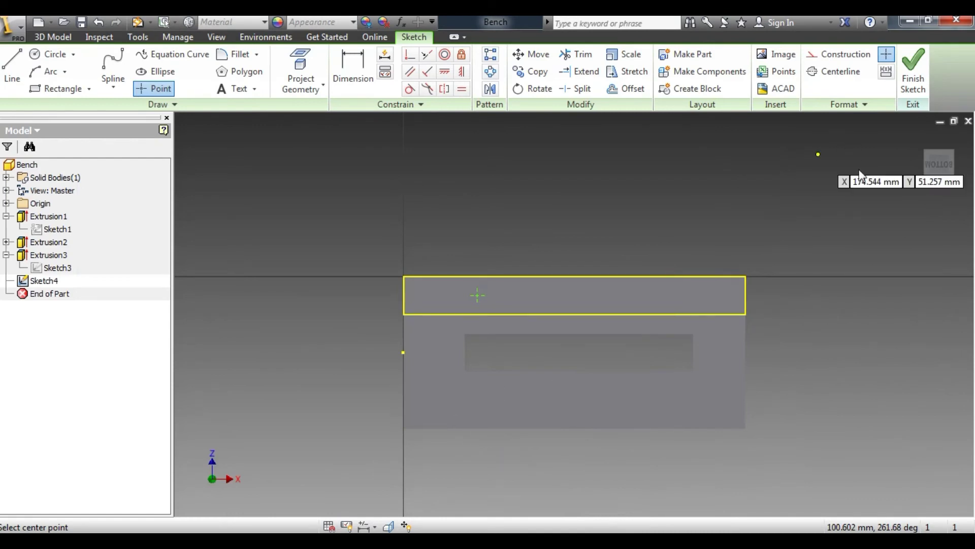
click(955, 155)
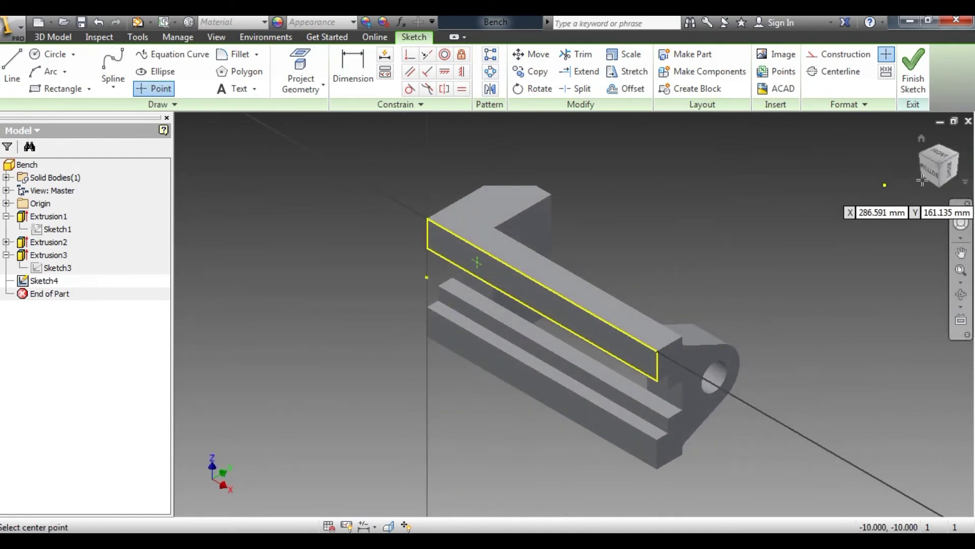
click(923, 180)
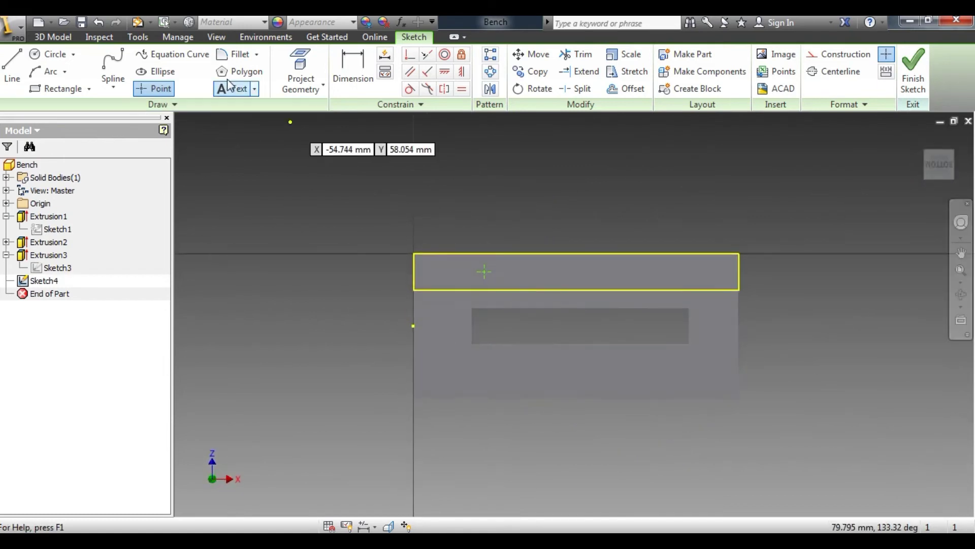
click(350, 65)
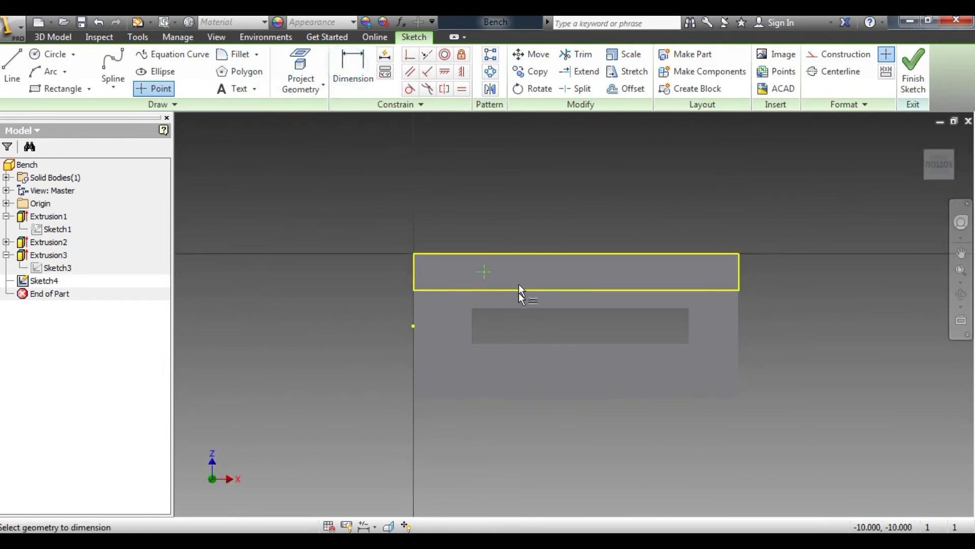
click(491, 272)
click(738, 275)
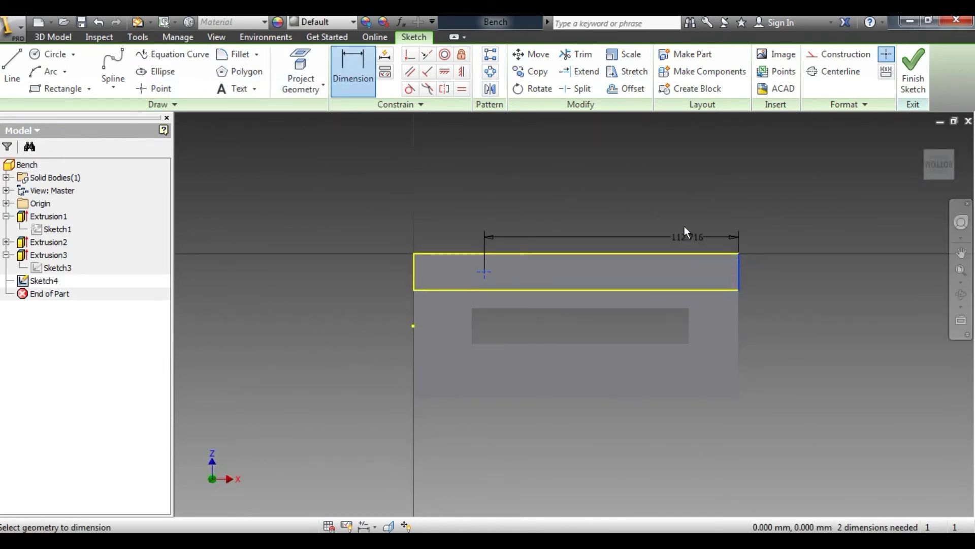
click(670, 196)
text(3)
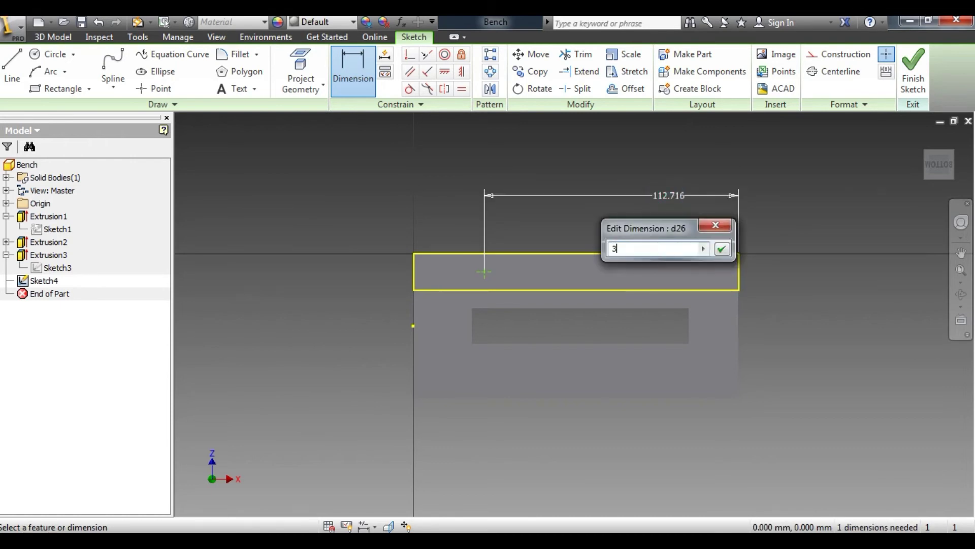
text(8)
key(Return)
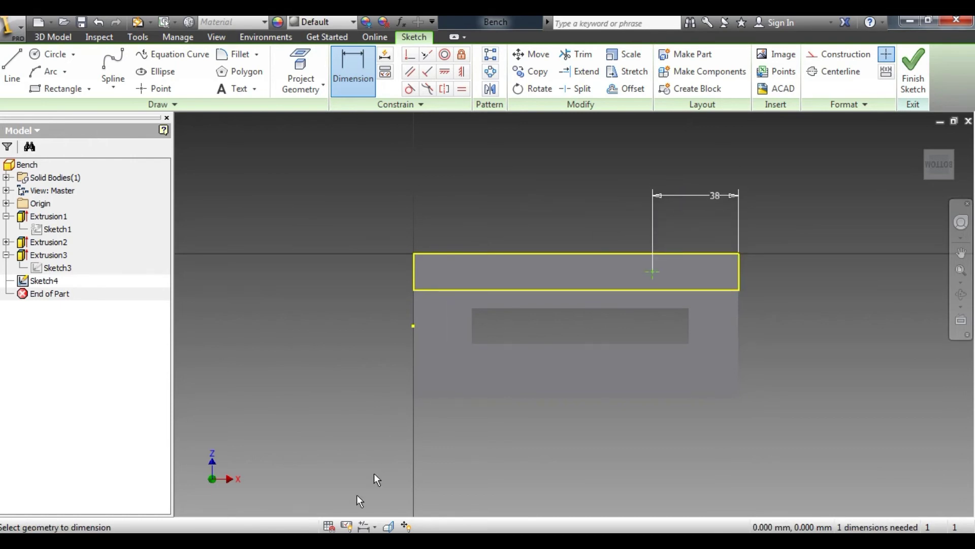
Step: Check the hole layout in the PDF drawing, dimension the centre point 10 mm from the strip's outer long edge, and finish the sketch
click(354, 541)
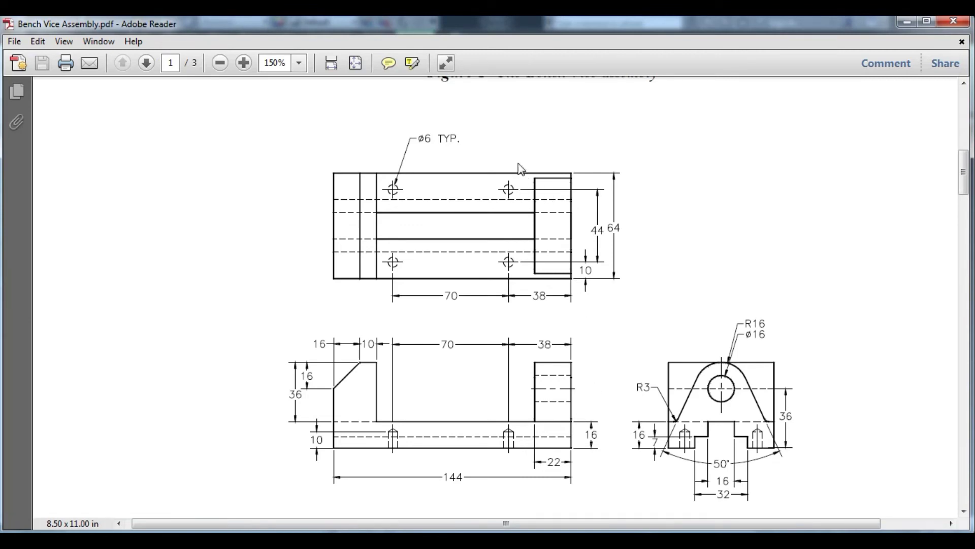
click(355, 541)
click(695, 254)
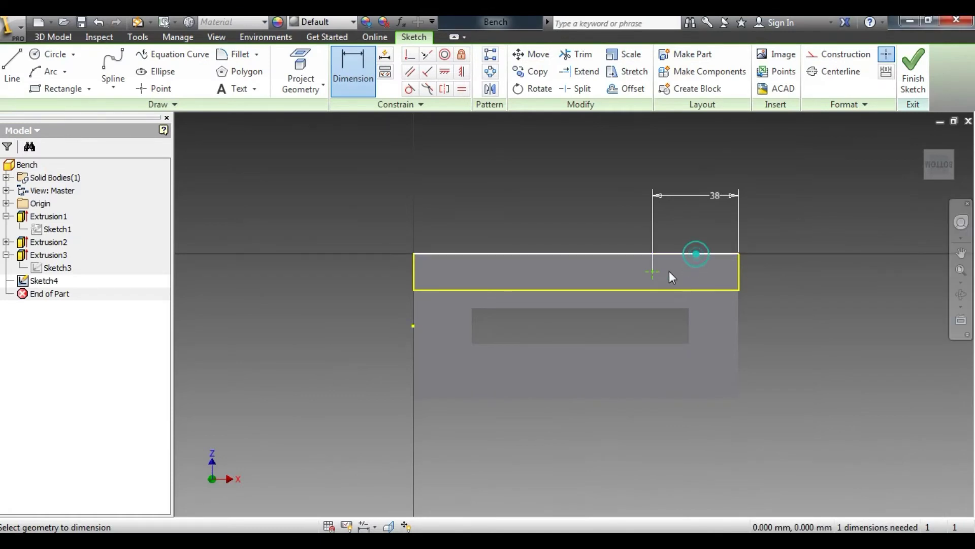
click(653, 271)
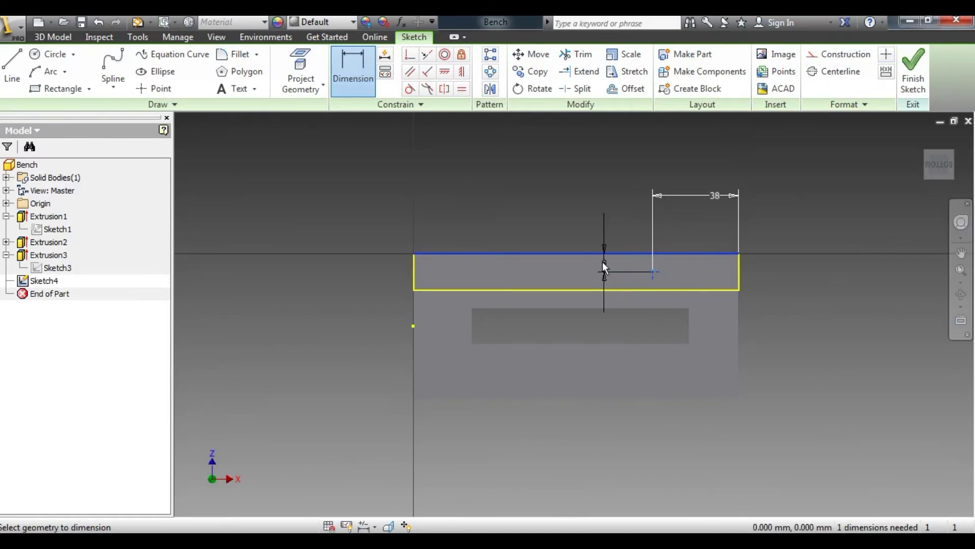
click(589, 263)
text(10)
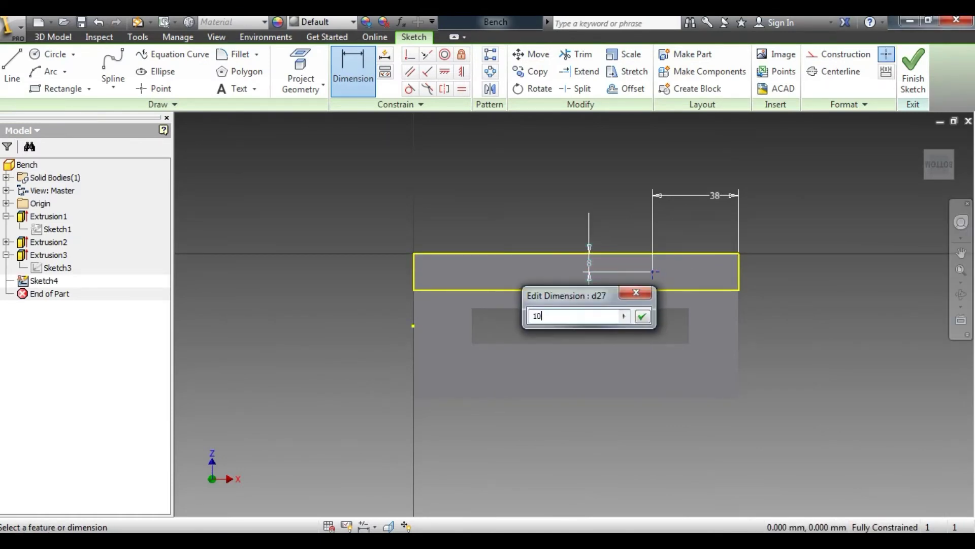
key(Return)
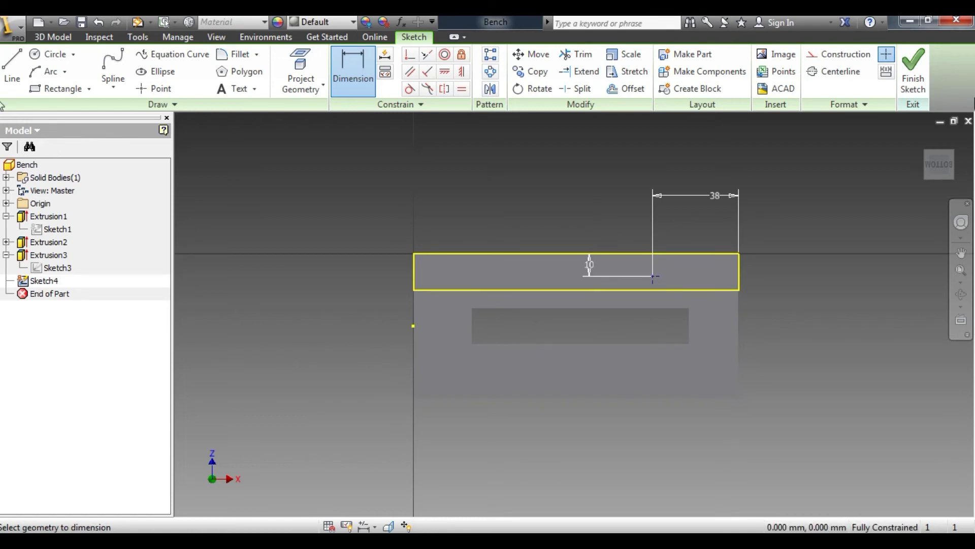
click(918, 76)
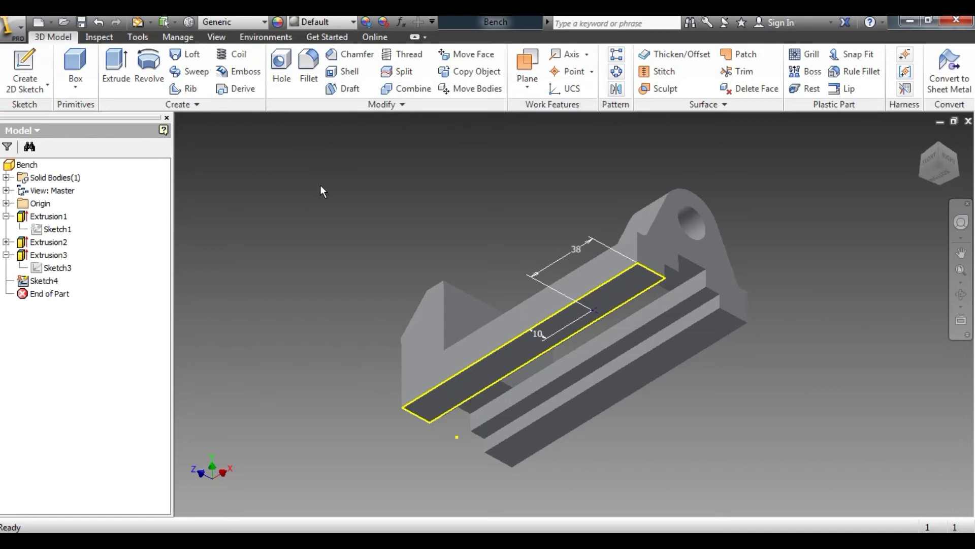
Step: Start a simple hole at the sketched centre point with Distance termination and set its depth to 10 mm, as given in the drawing
click(282, 64)
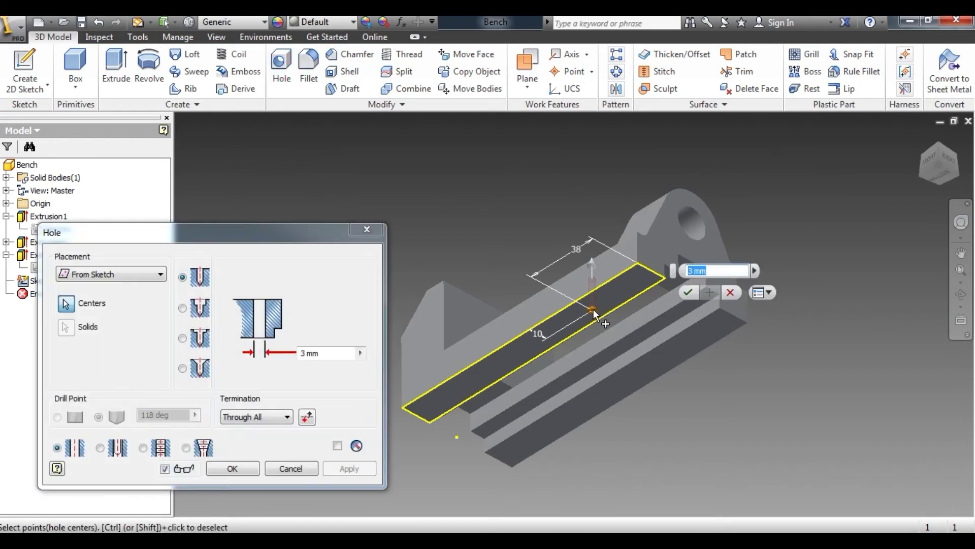
scroll(594, 309, up, 3)
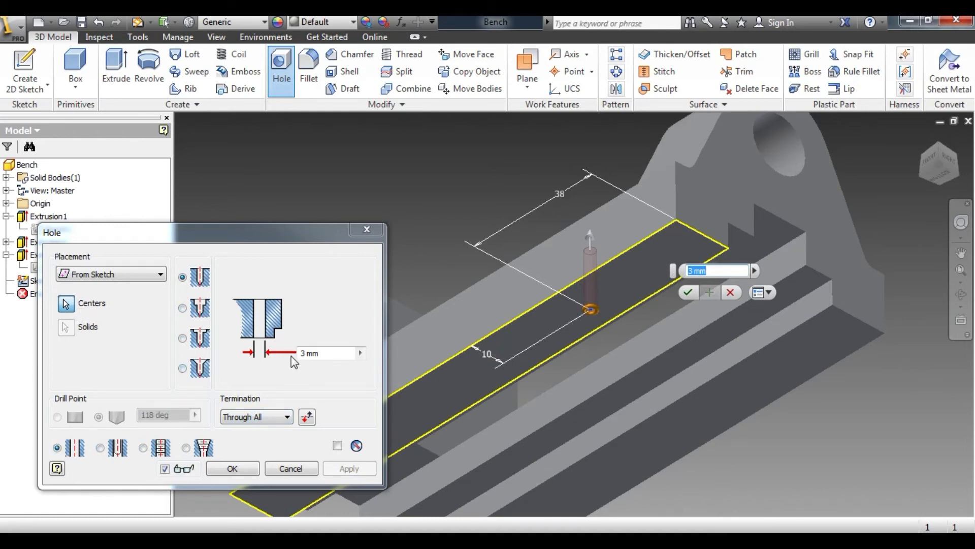
click(273, 422)
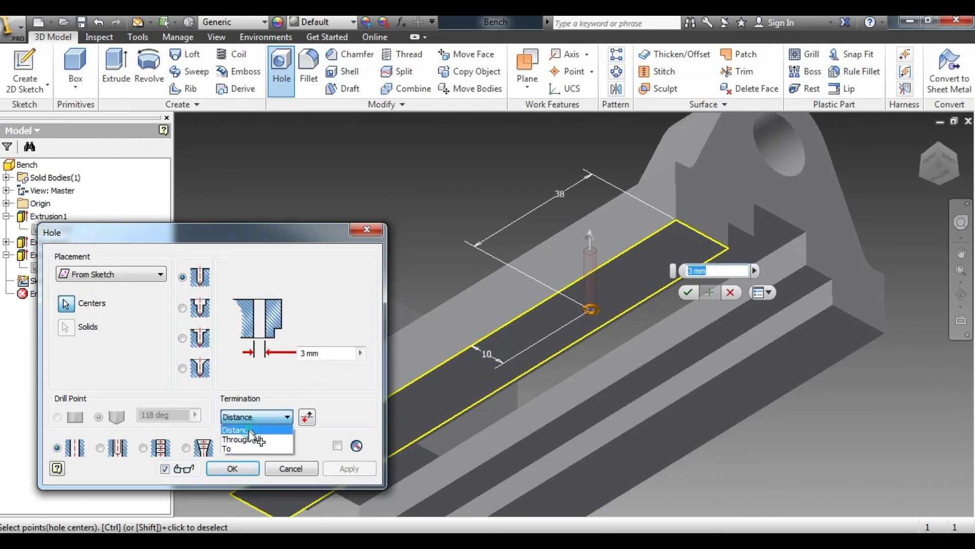
click(254, 429)
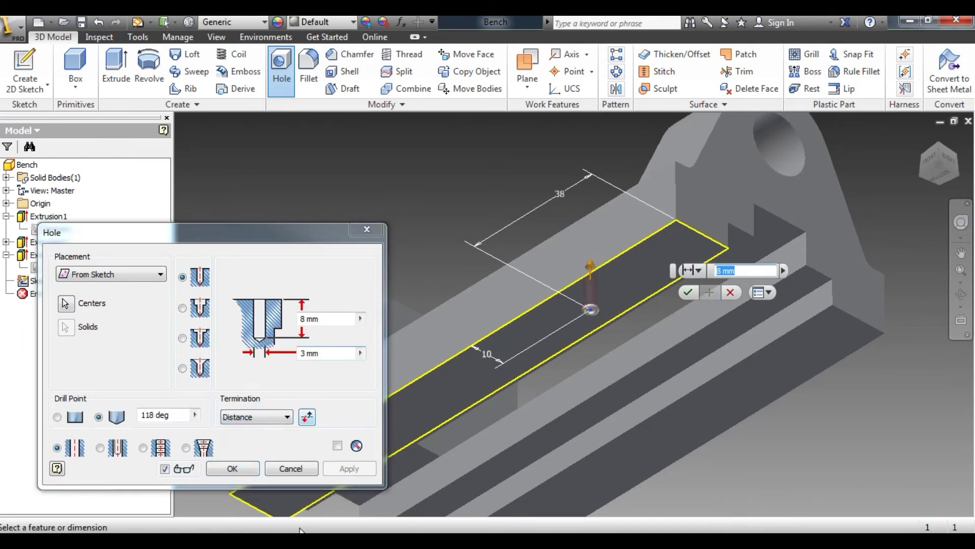
key(alt+Tab)
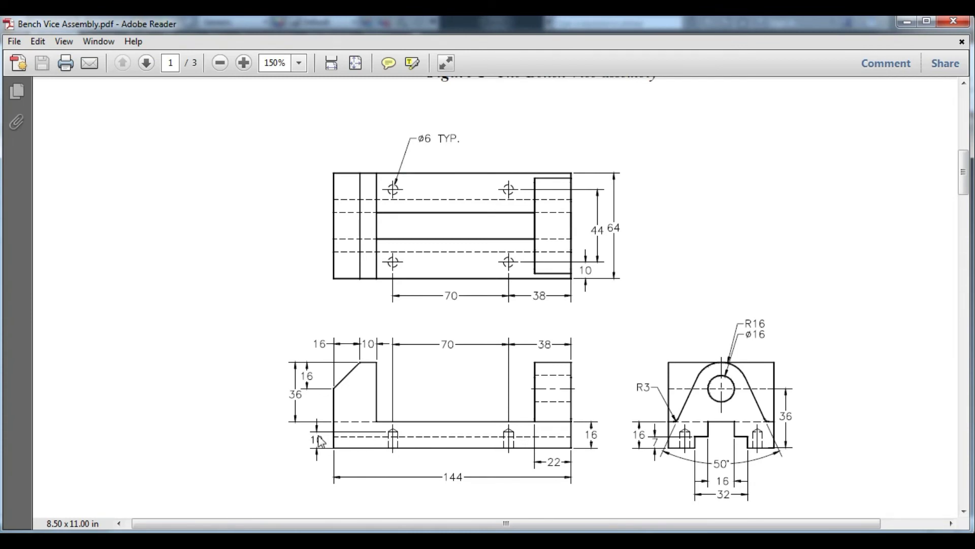
key(alt+Tab)
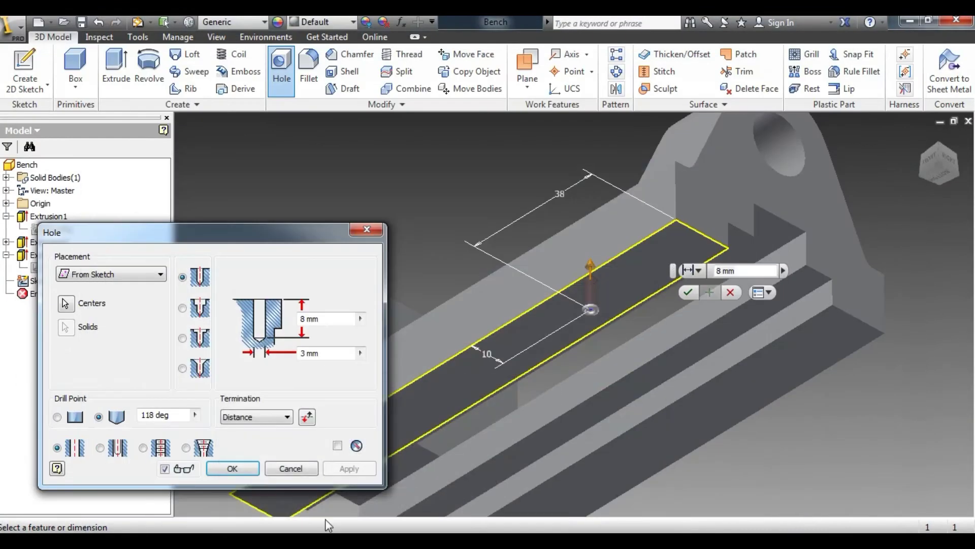
click(319, 320)
drag(318, 320, 284, 319)
text(10)
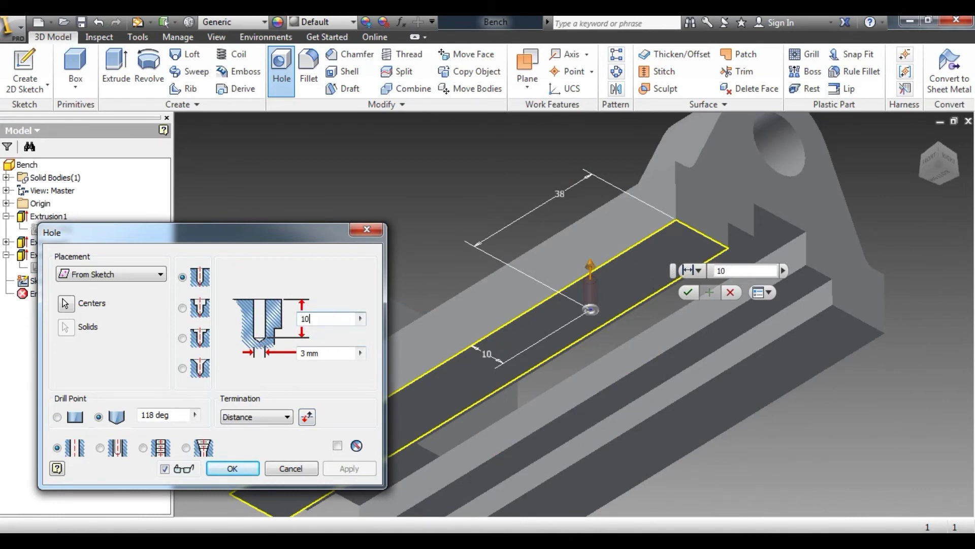
Step: Following the drawing, set the hole's diameter to 6 mm, keep the angled 118-degree drill point, and create the hole
key(alt+Tab)
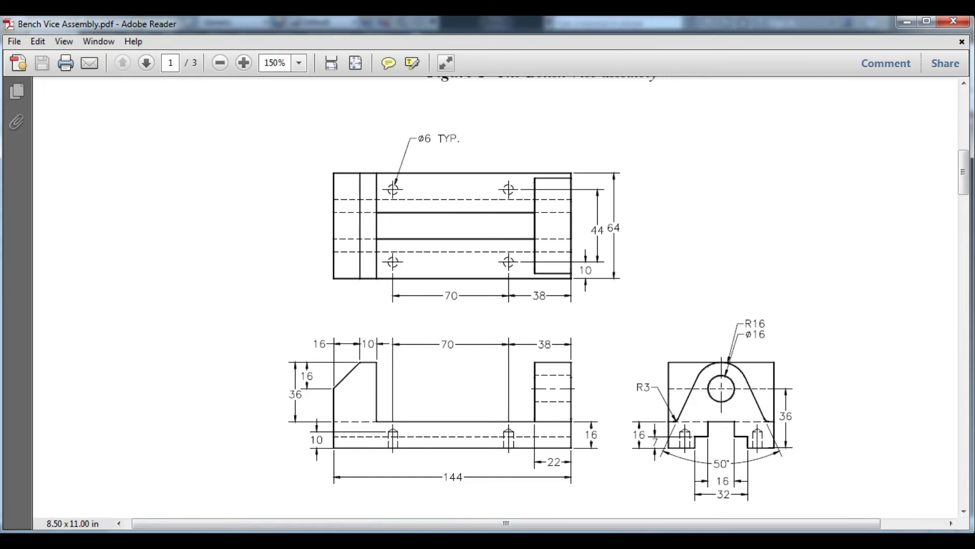
key(alt+Tab)
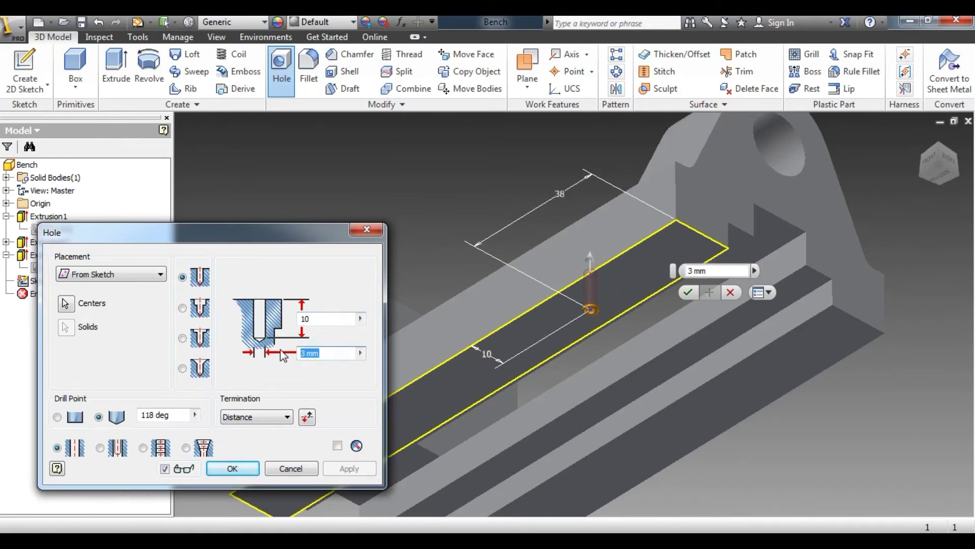
text(6)
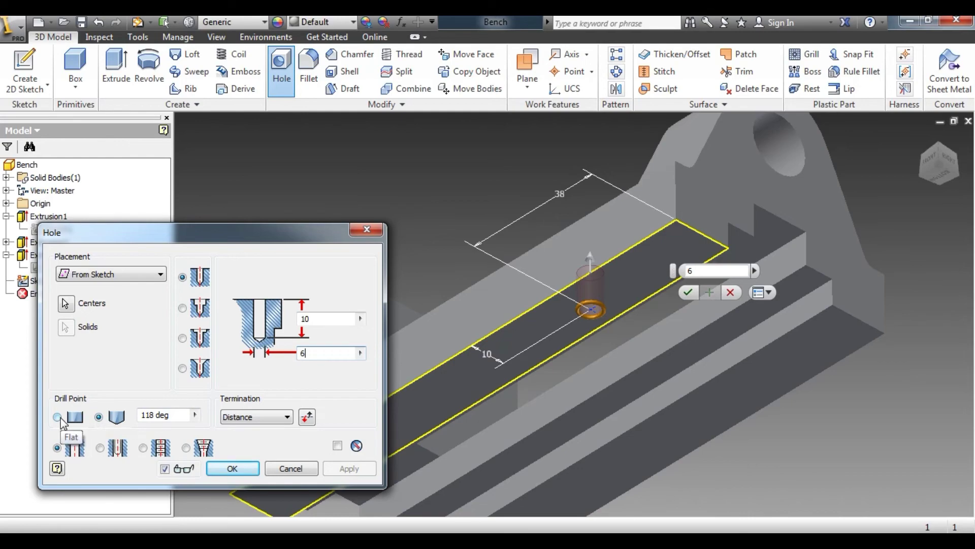
key(alt+Tab)
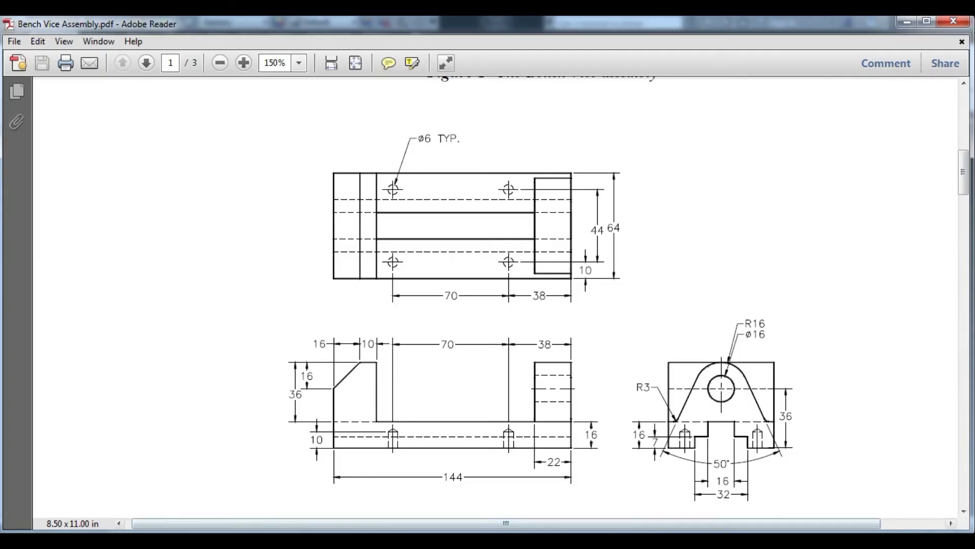
key(alt+Tab)
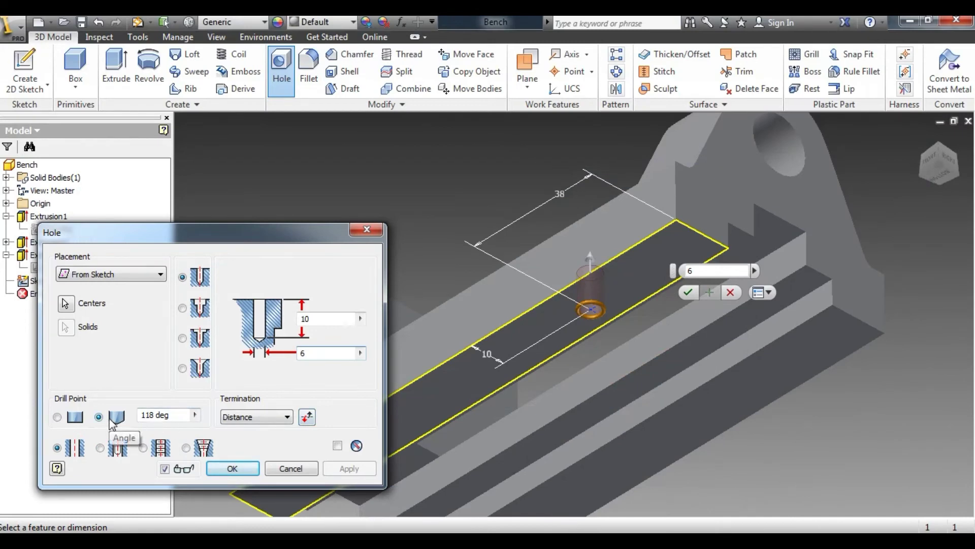
click(57, 417)
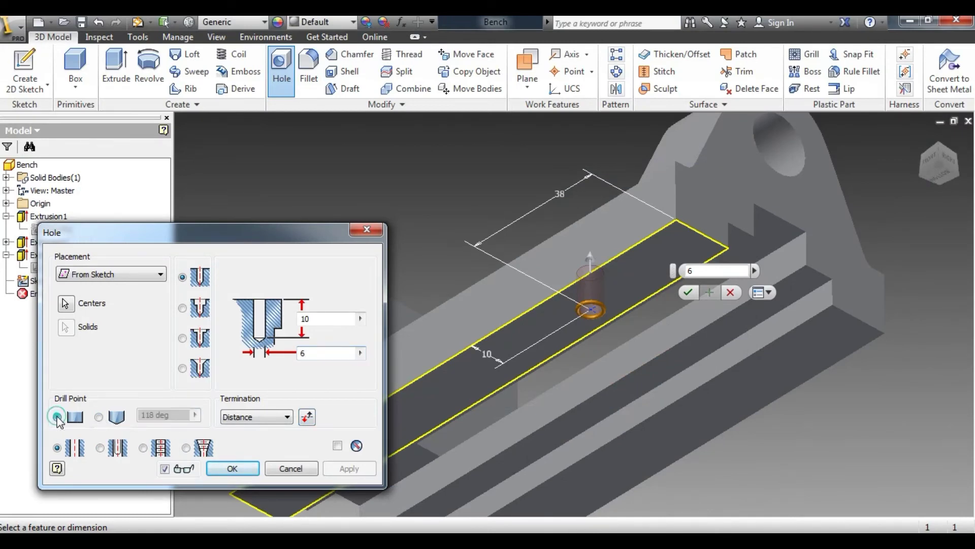
click(113, 420)
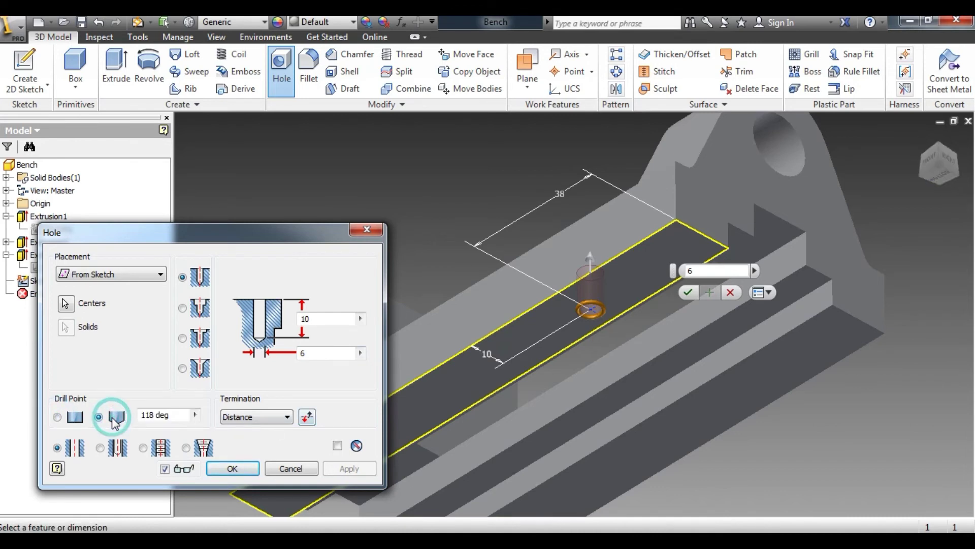
click(231, 468)
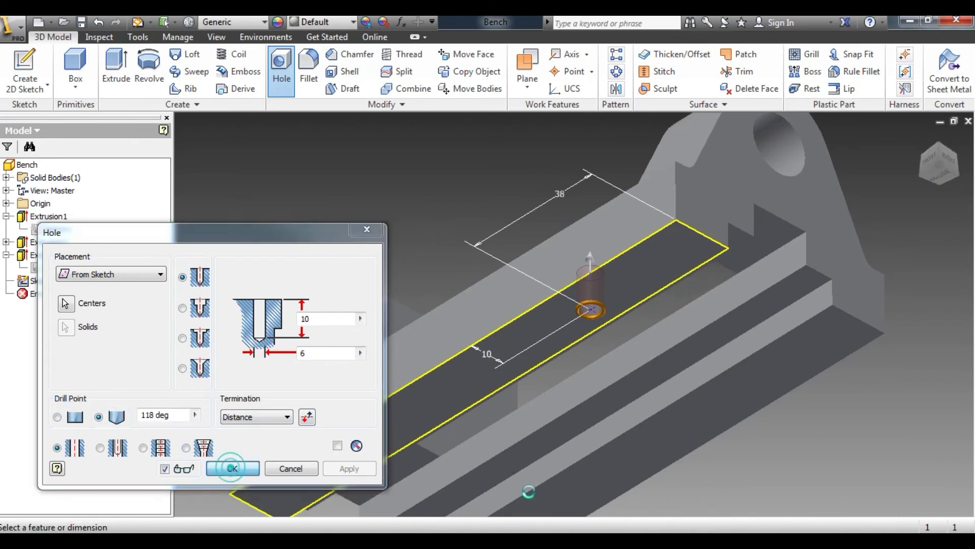
Step: Inspect the hole's drill-point profile from the front in Wireframe, restore the Shaded style, and return to an underside view
click(933, 161)
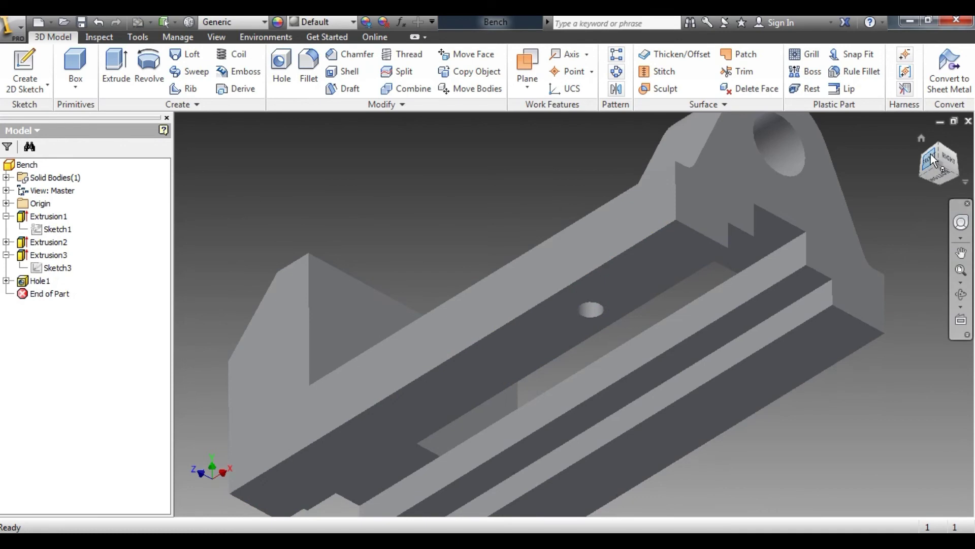
scroll(758, 336, up, 3)
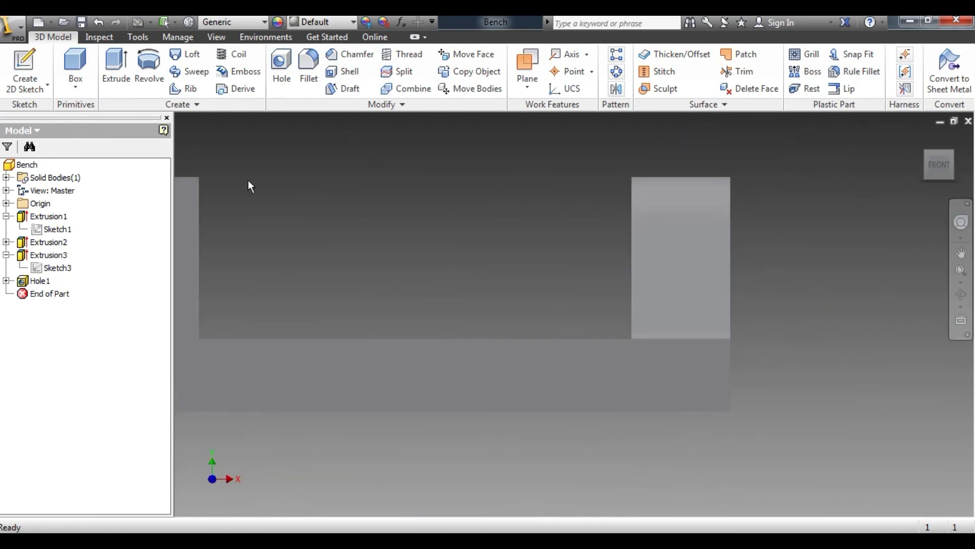
click(216, 36)
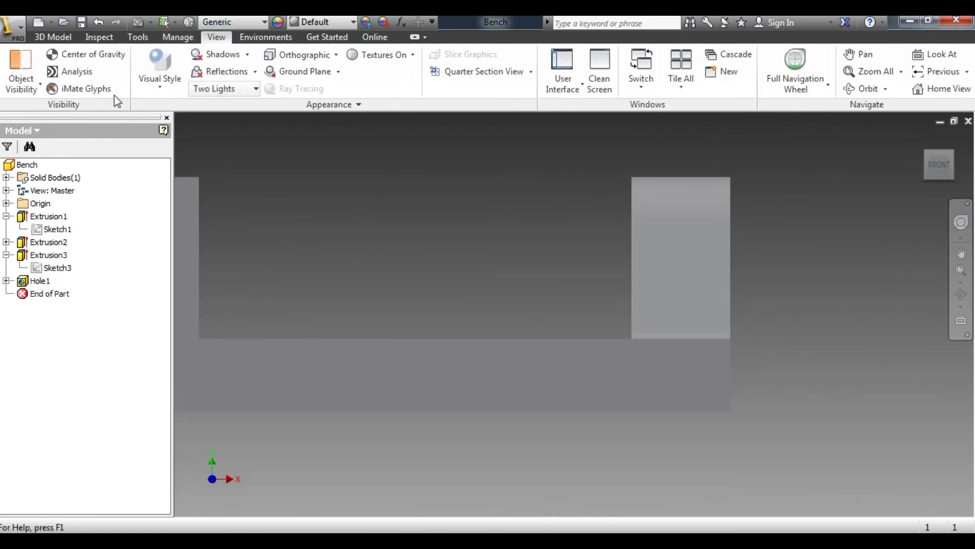
click(162, 88)
click(190, 234)
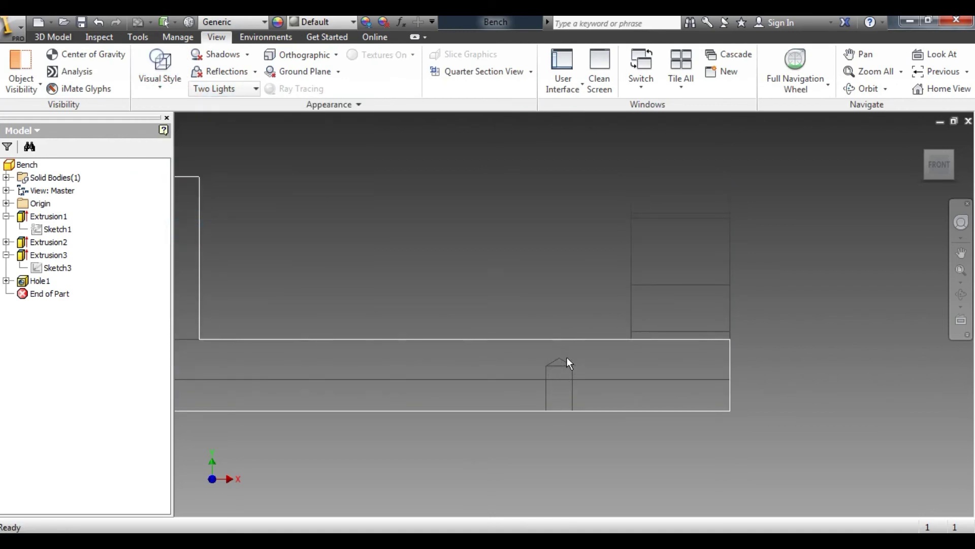
click(159, 68)
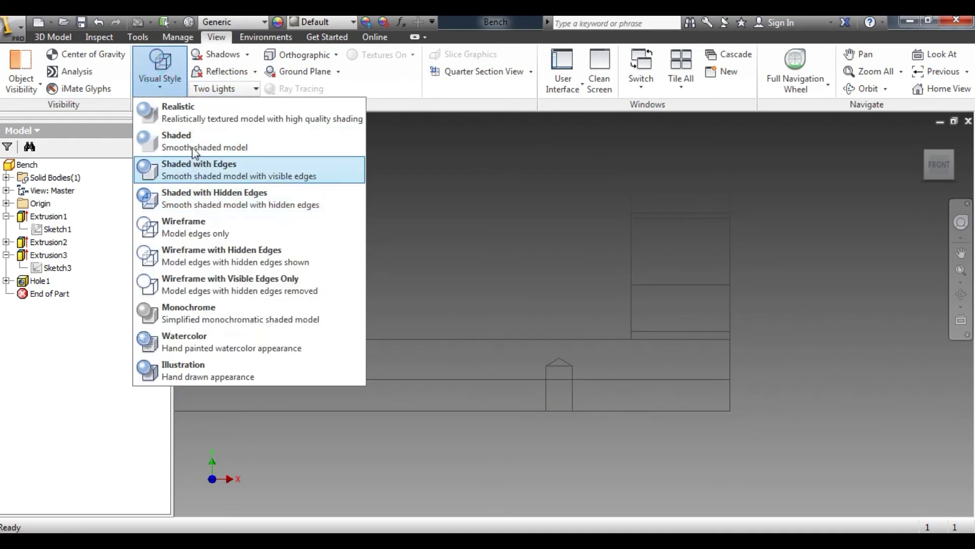
click(190, 140)
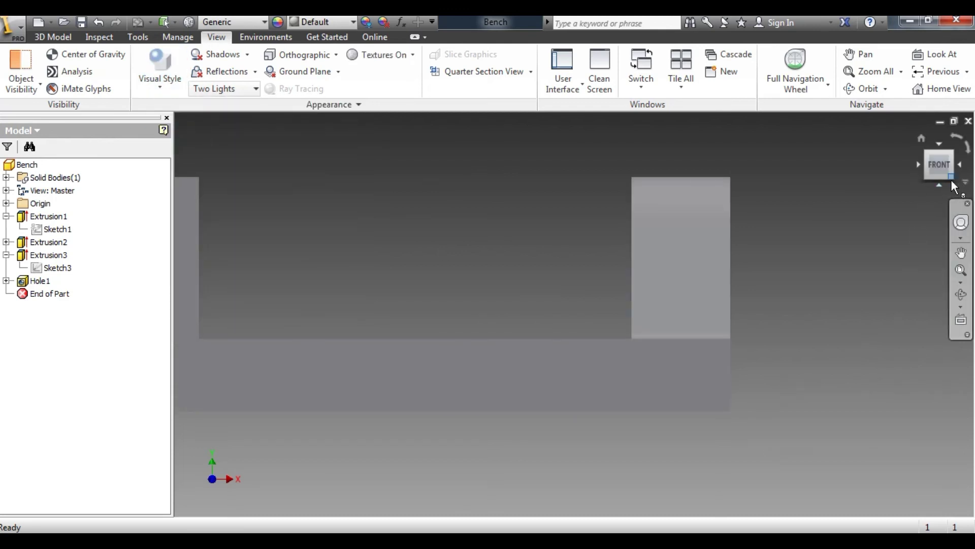
click(951, 178)
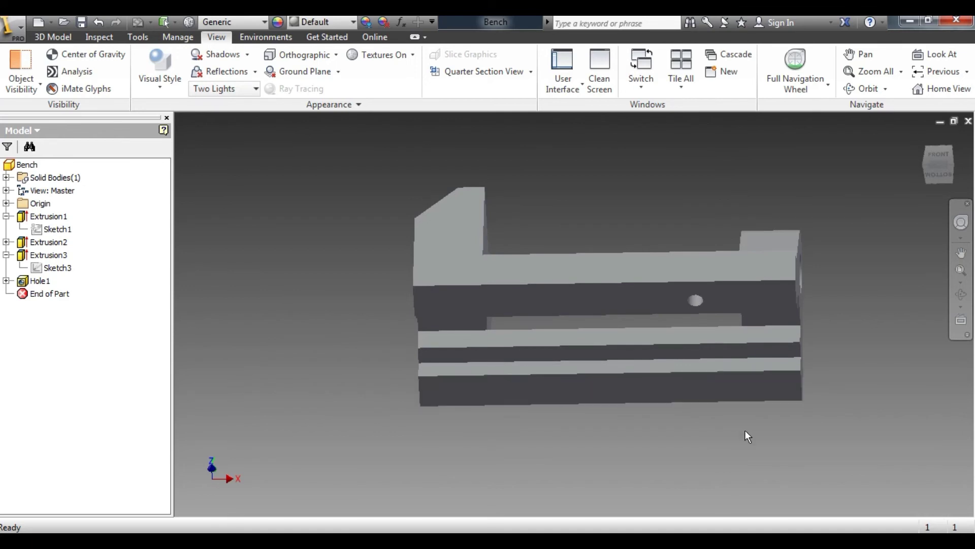
Step: Start a rectangular pattern of the 6 mm hole with 2 instances spaced 70 mm along the base's long edge, reversed to run across the base
click(52, 36)
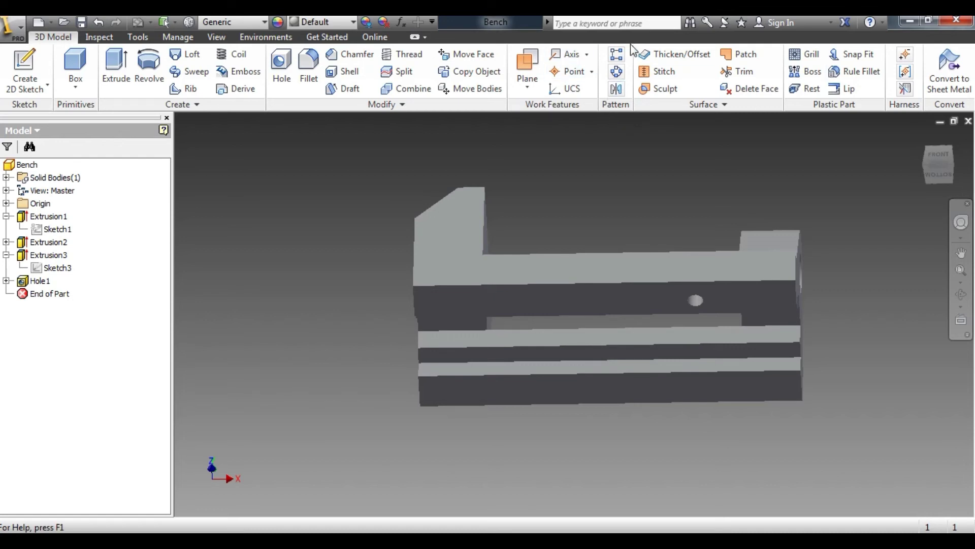
click(617, 55)
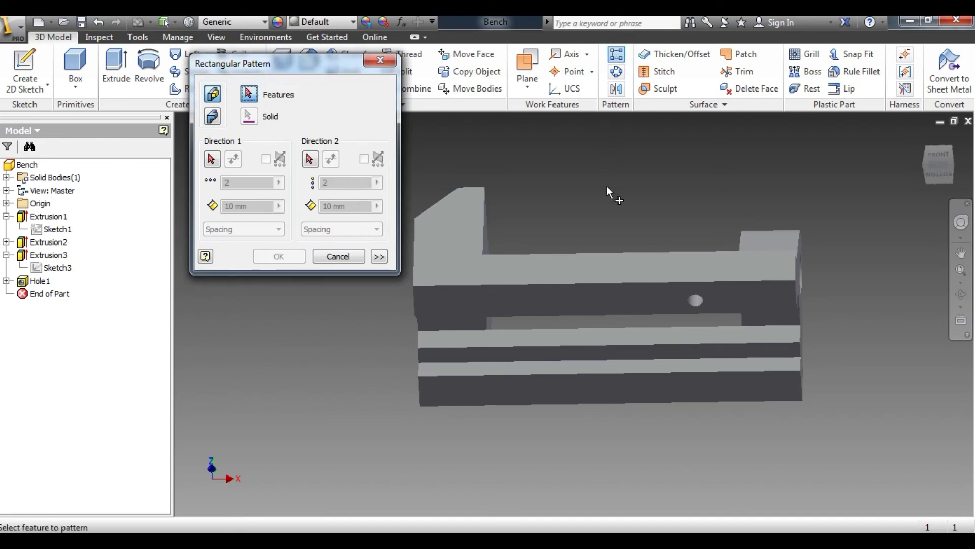
click(40, 281)
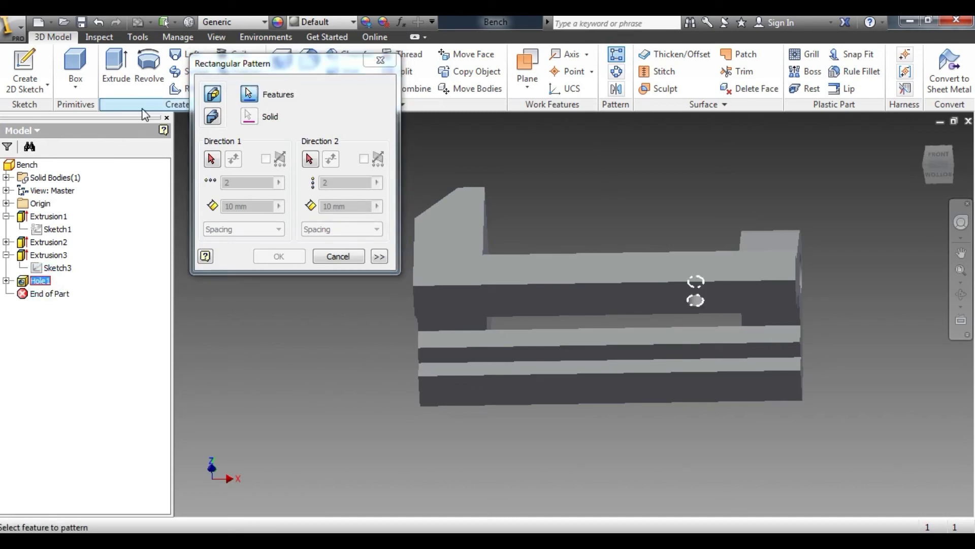
click(212, 160)
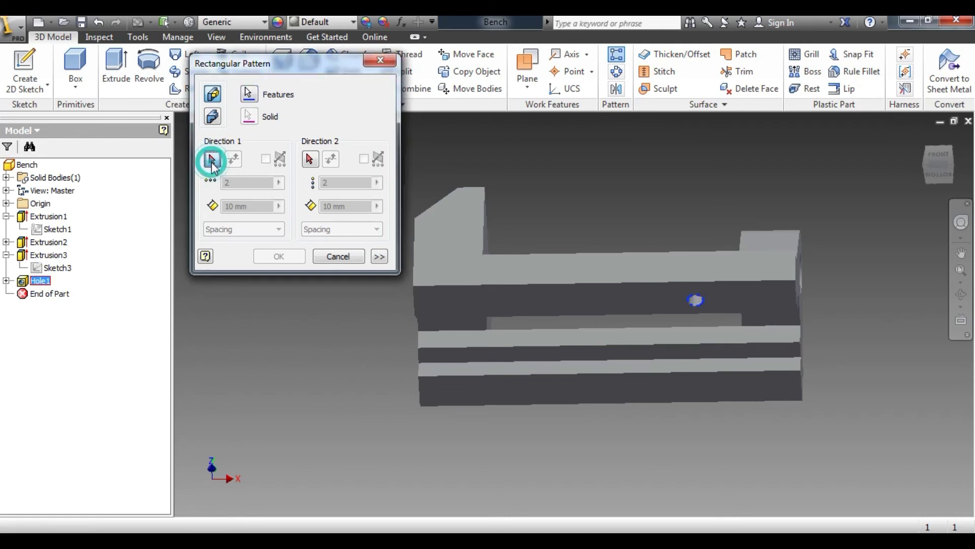
click(590, 285)
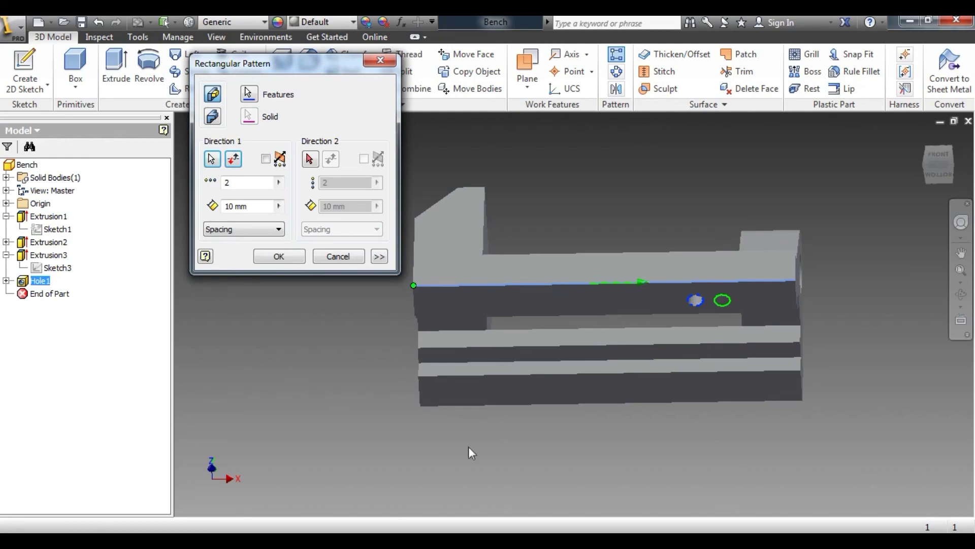
key(alt+Tab)
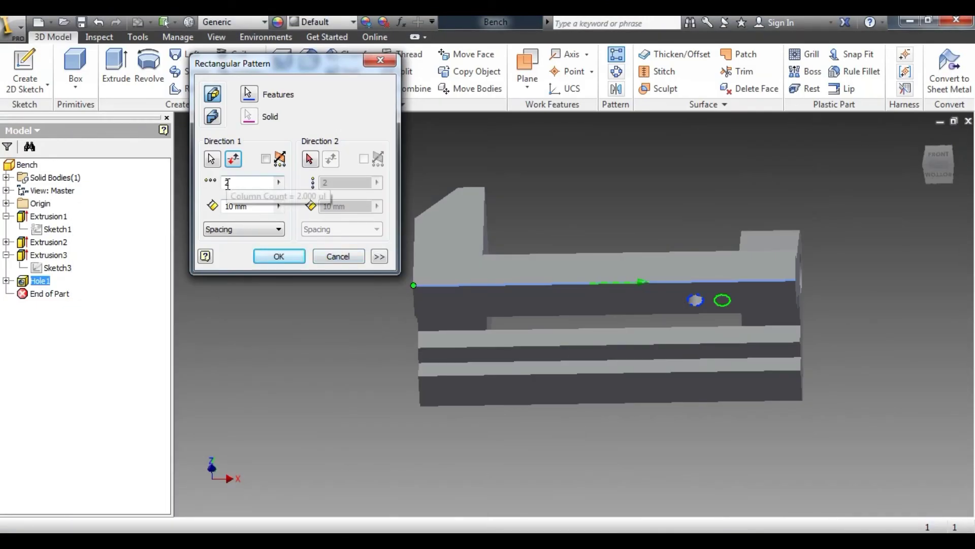
click(252, 205)
text(70)
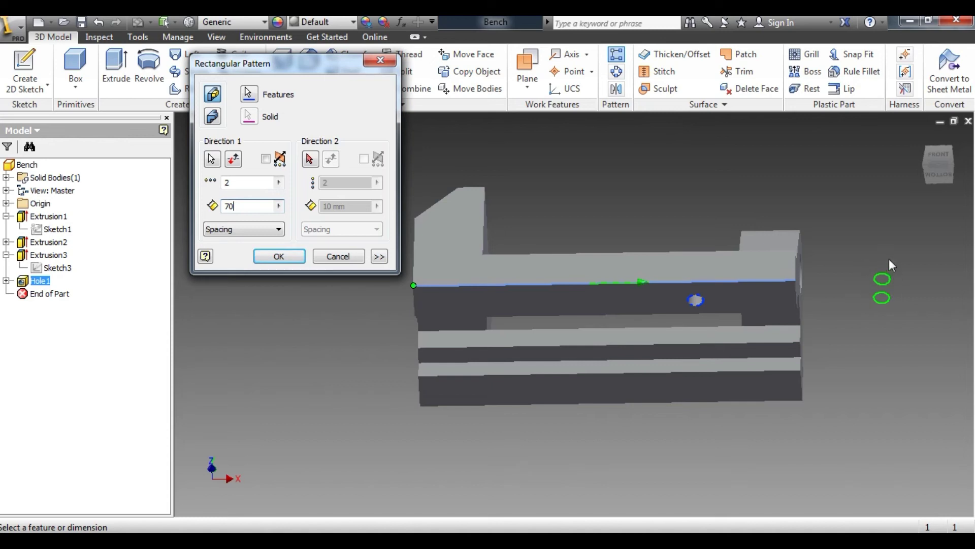
click(234, 160)
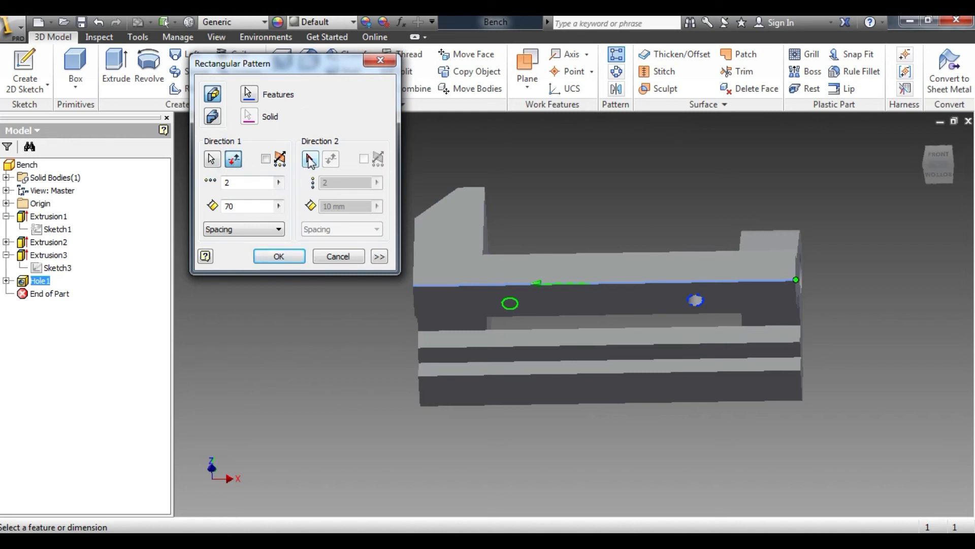
Step: Following the PDF drawing, add a second pattern direction along the strip's short edge with 2 instances 44 mm apart, flipped toward the opposite strip, and create the pattern
click(310, 160)
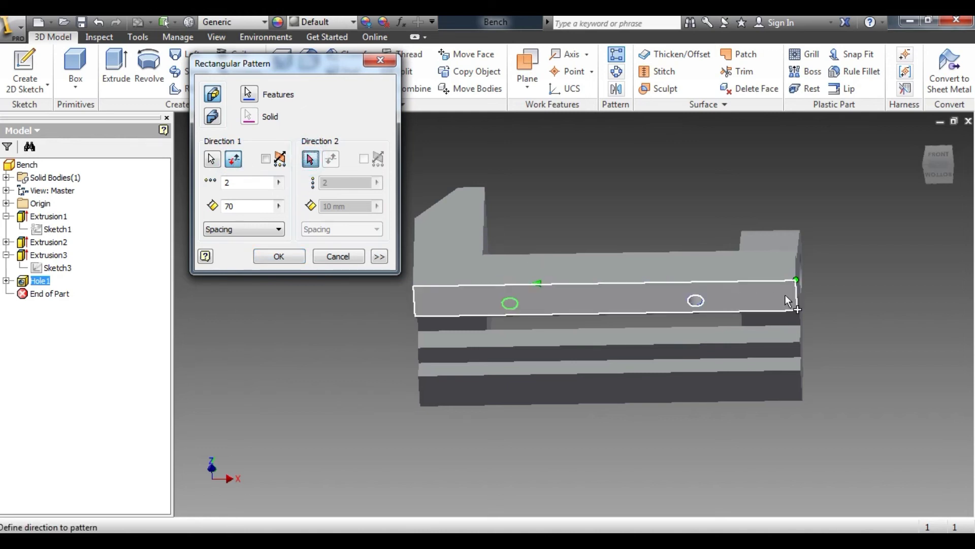
click(799, 297)
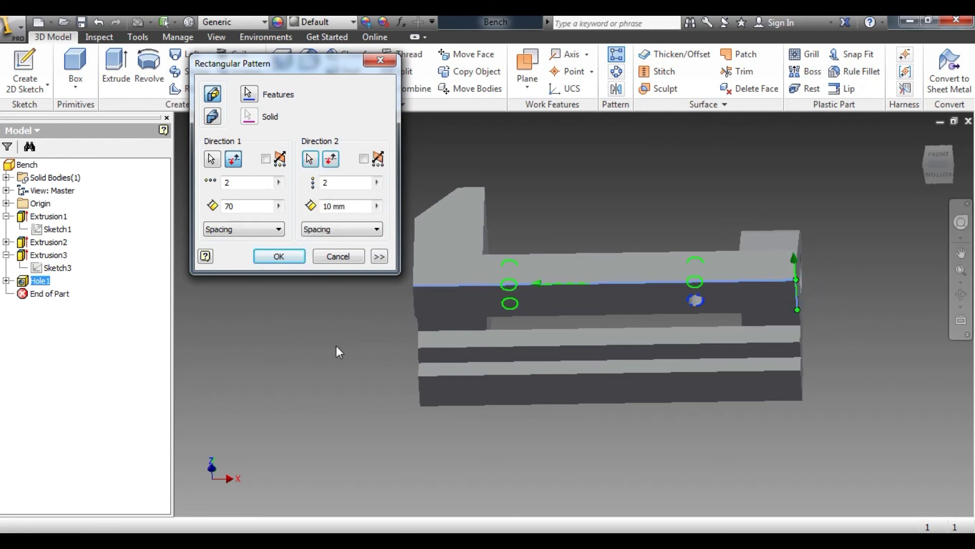
click(381, 546)
click(452, 472)
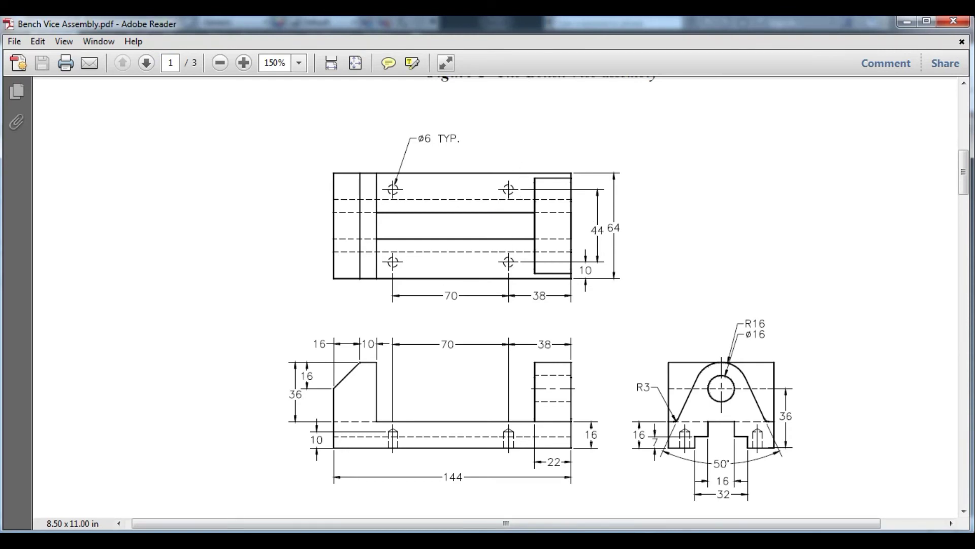
mouse_move(282, 544)
click(354, 541)
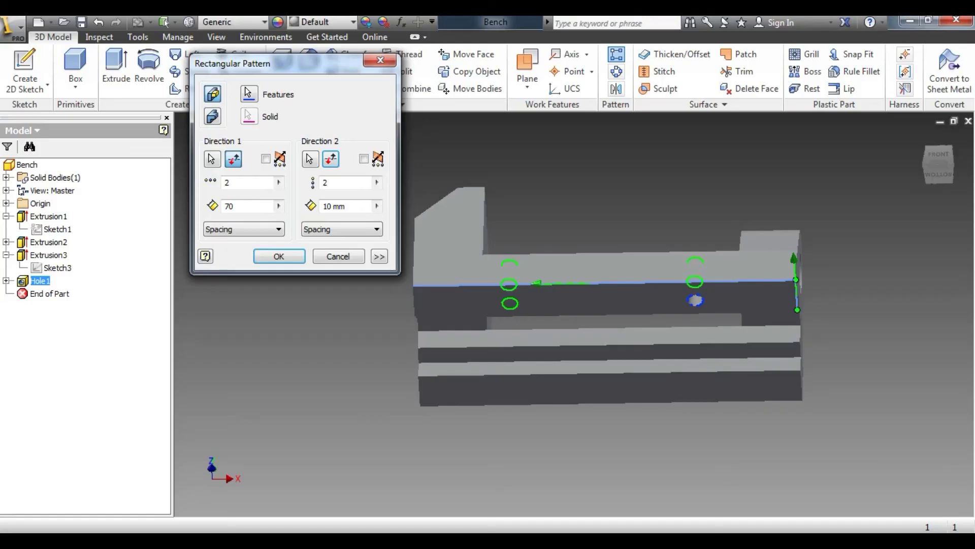
double_click(352, 205)
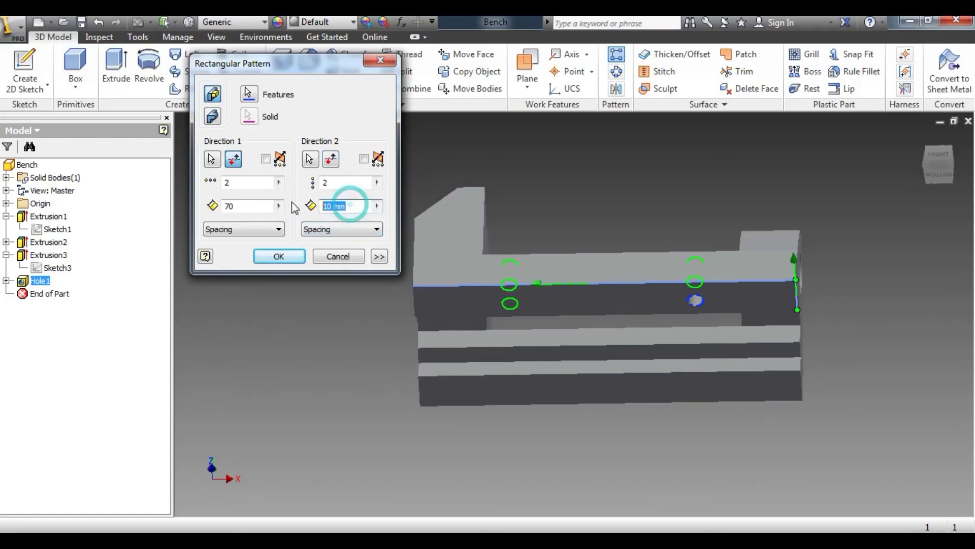
text(44)
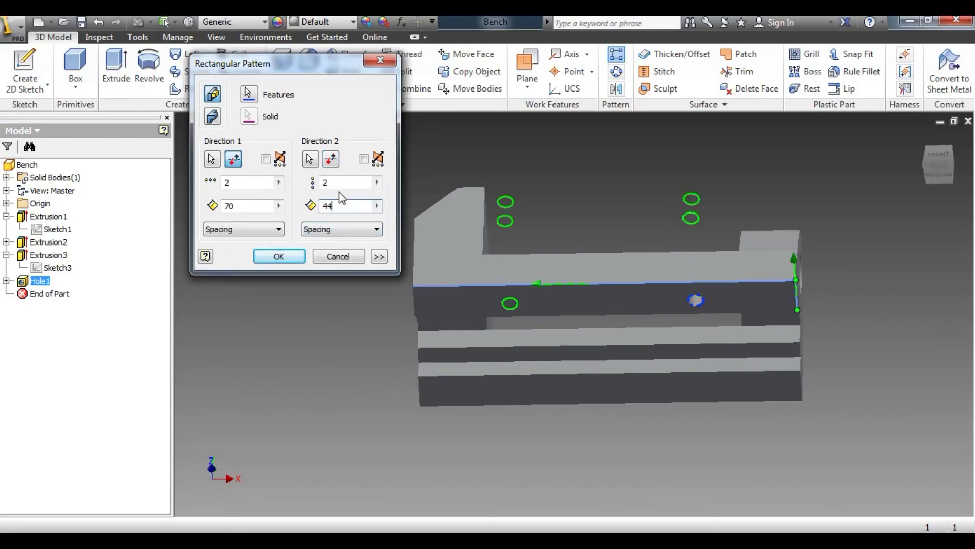
click(331, 159)
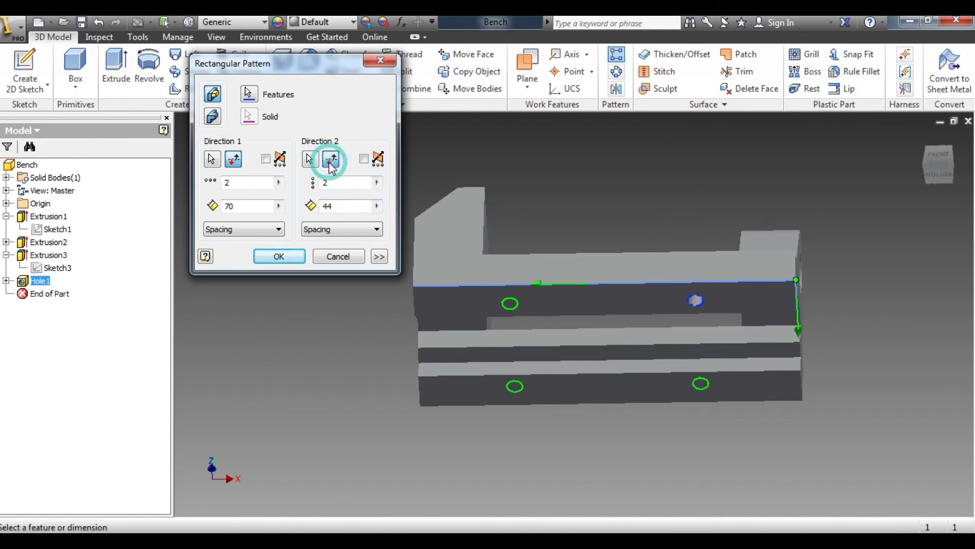
click(279, 256)
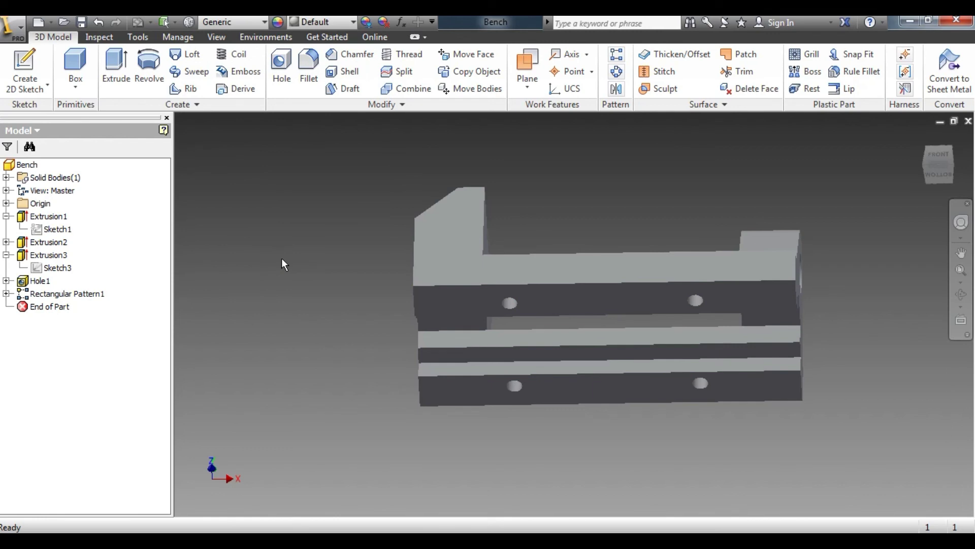
Step: Save the part and check the base's views in the PDF drawing against the model
click(82, 21)
key(alt+Tab)
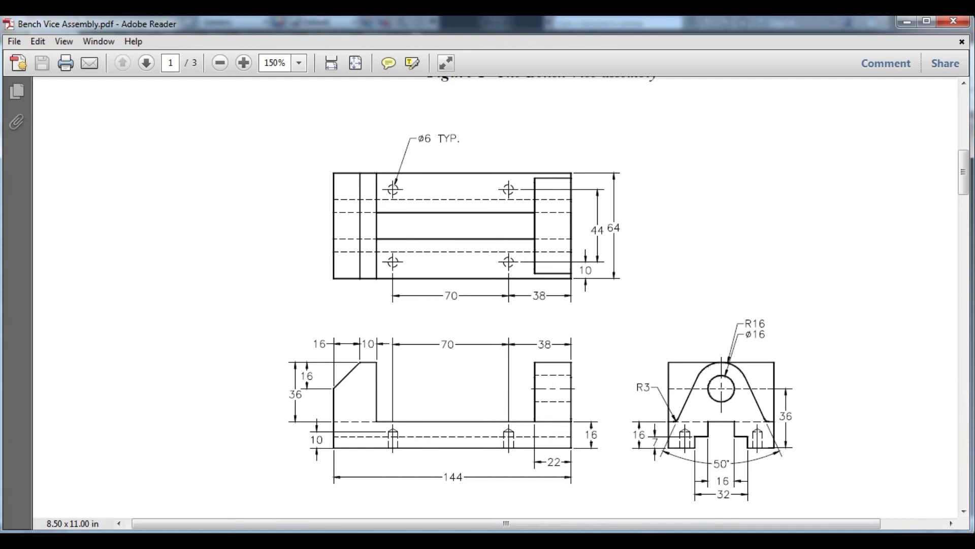
key(alt+Tab)
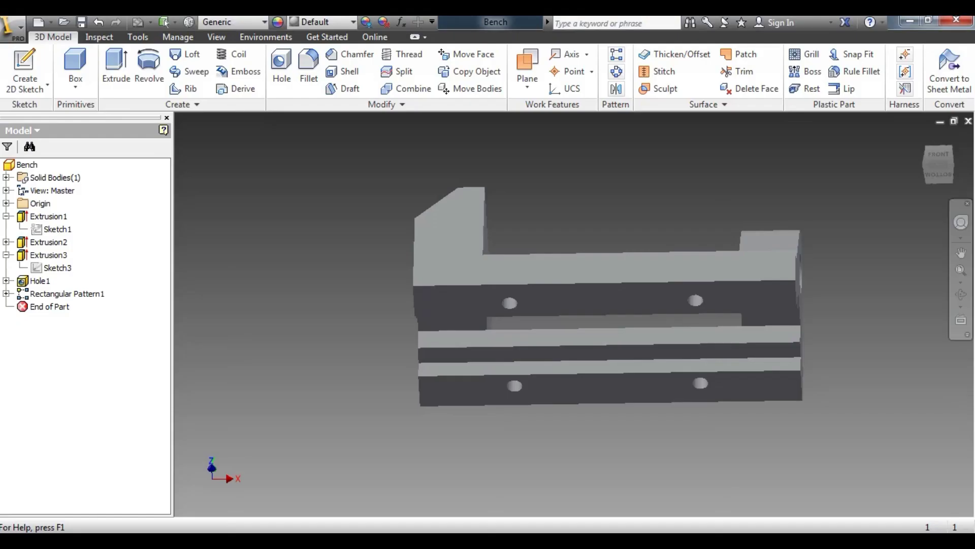
Step: Set the part's physical material to Iron, Cast in its iProperties, apply the change, and save the part
click(954, 155)
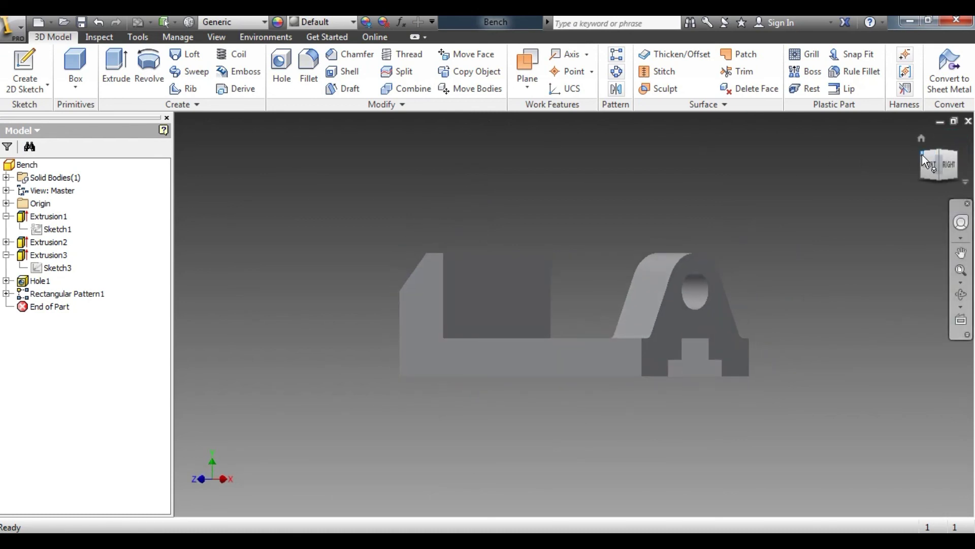
click(922, 154)
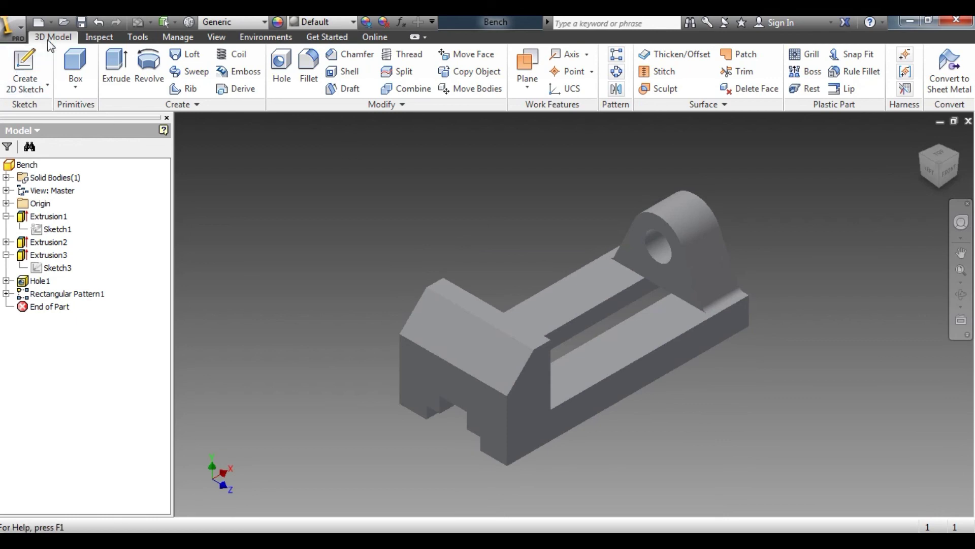
click(28, 166)
right_click(29, 167)
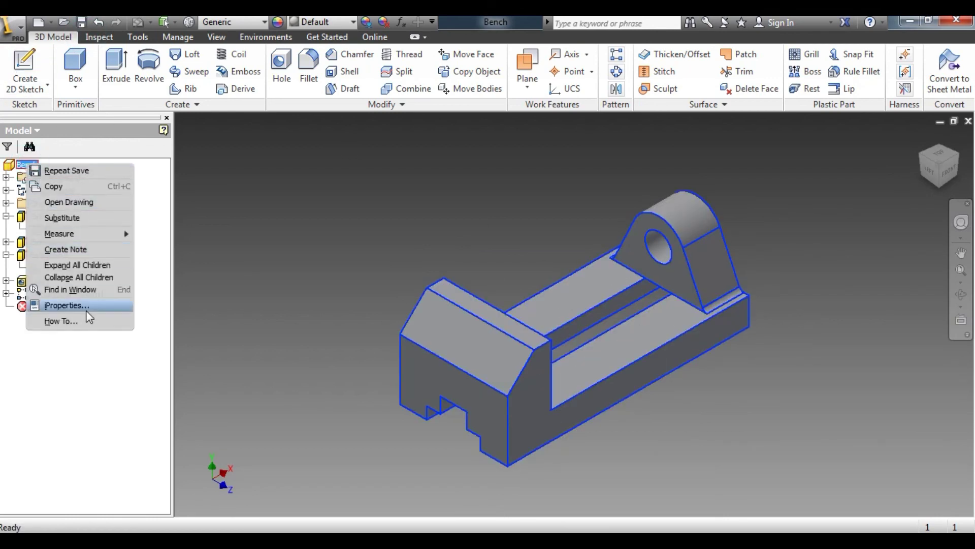
click(72, 304)
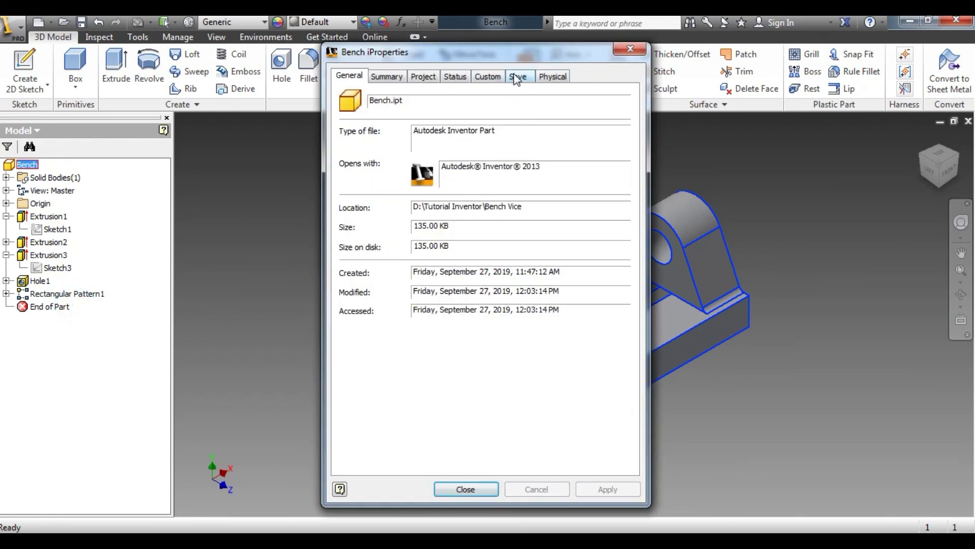
click(551, 76)
click(437, 146)
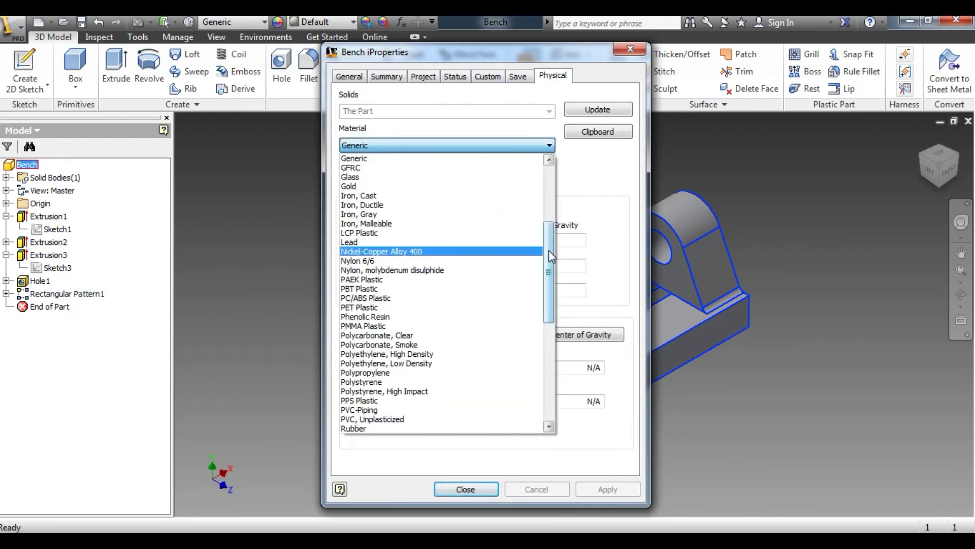
click(389, 196)
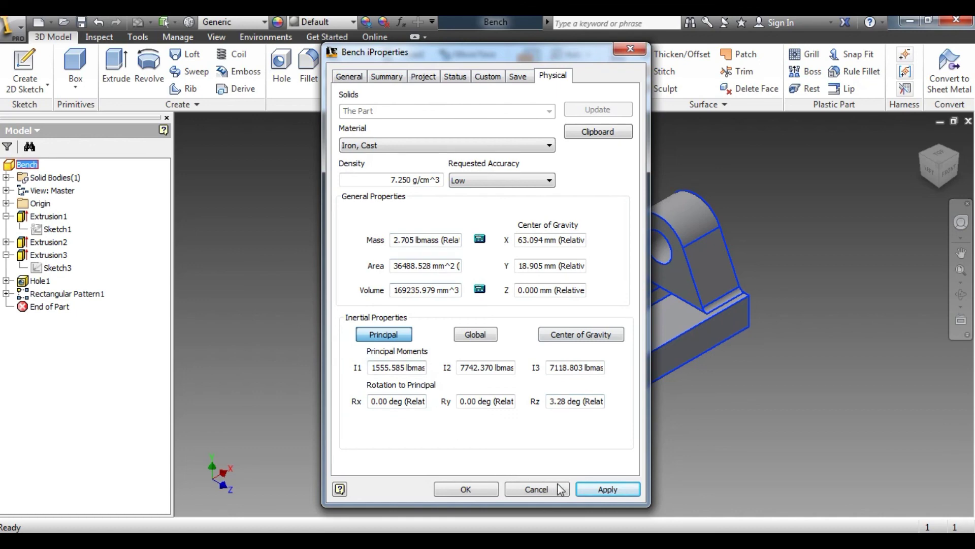
click(607, 489)
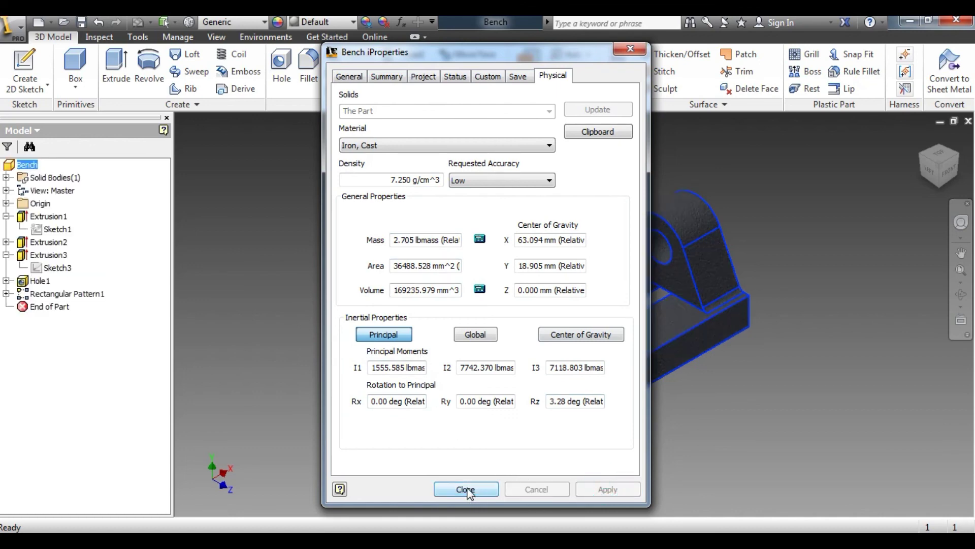
click(466, 489)
click(80, 23)
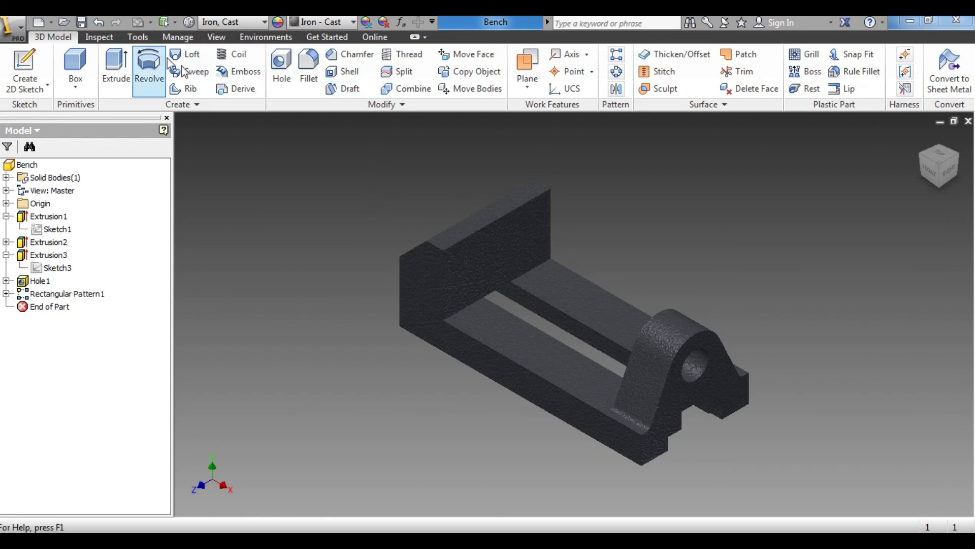
Step: Add a full-length thread, displayed in the model, to the cylindrical face of the hole through the rounded upright lug
click(137, 37)
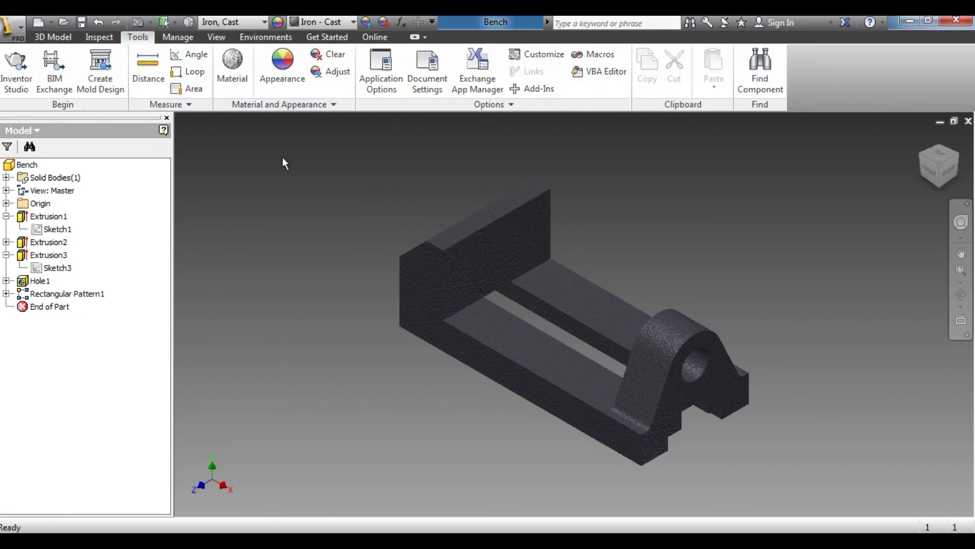
click(52, 37)
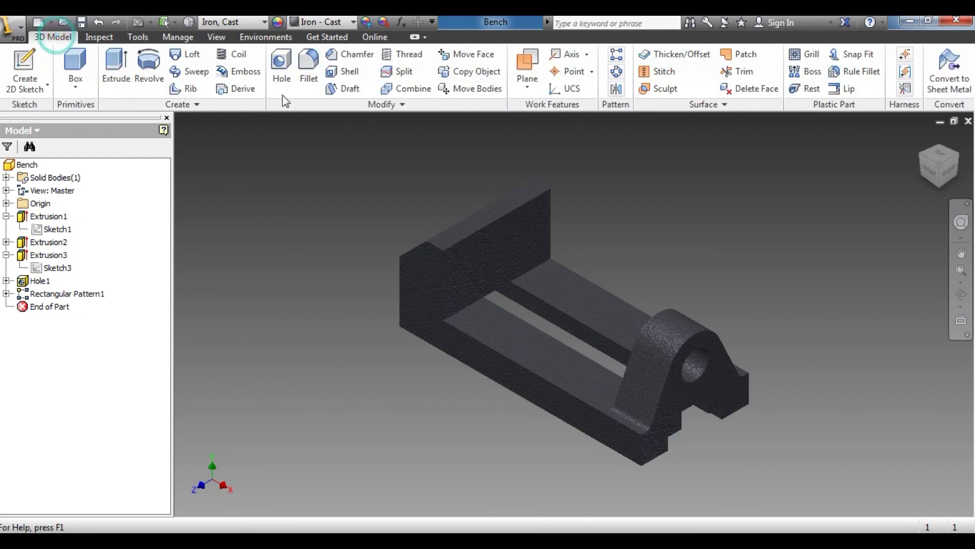
click(401, 56)
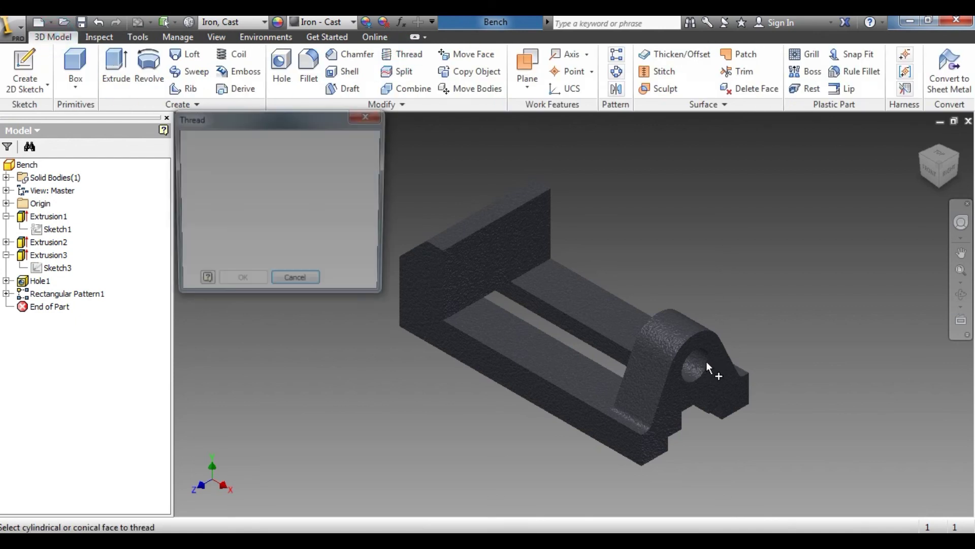
click(706, 365)
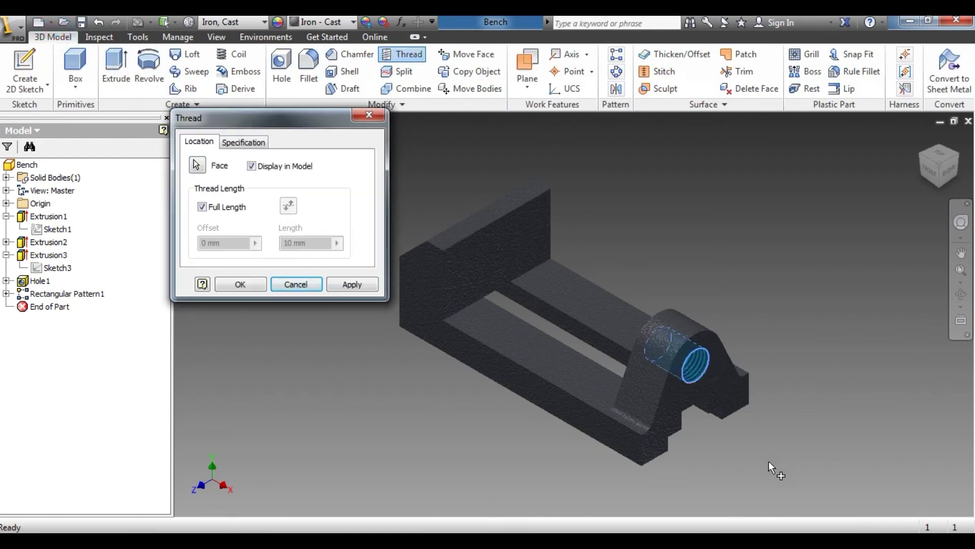
click(353, 287)
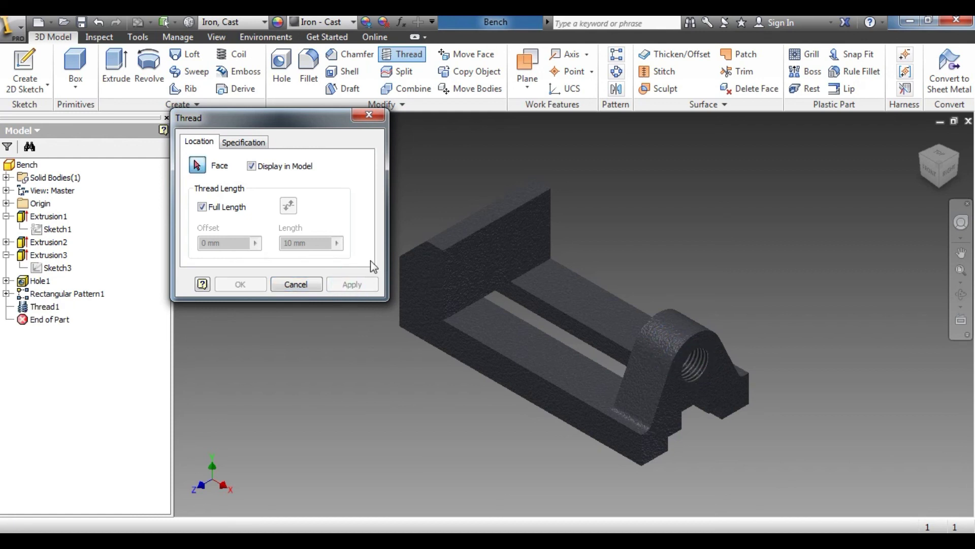
click(373, 116)
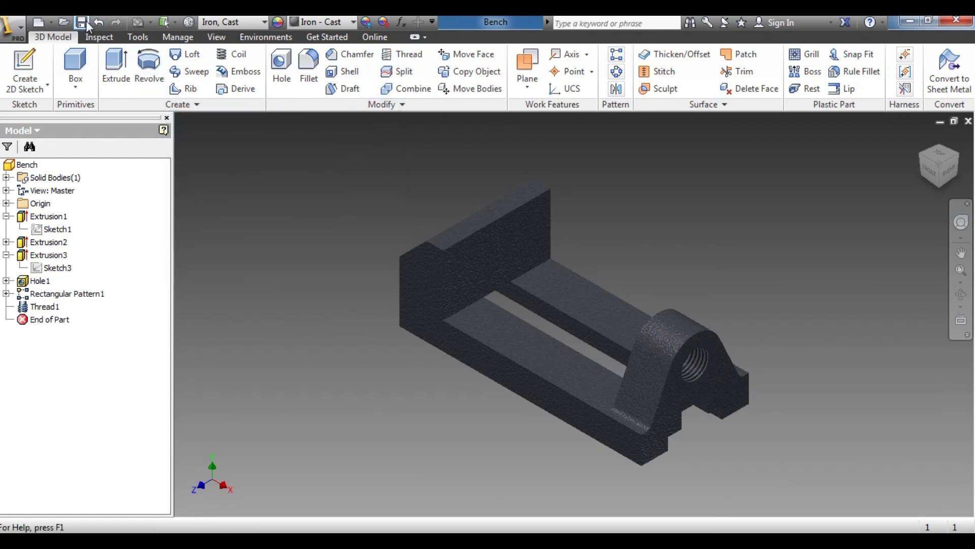